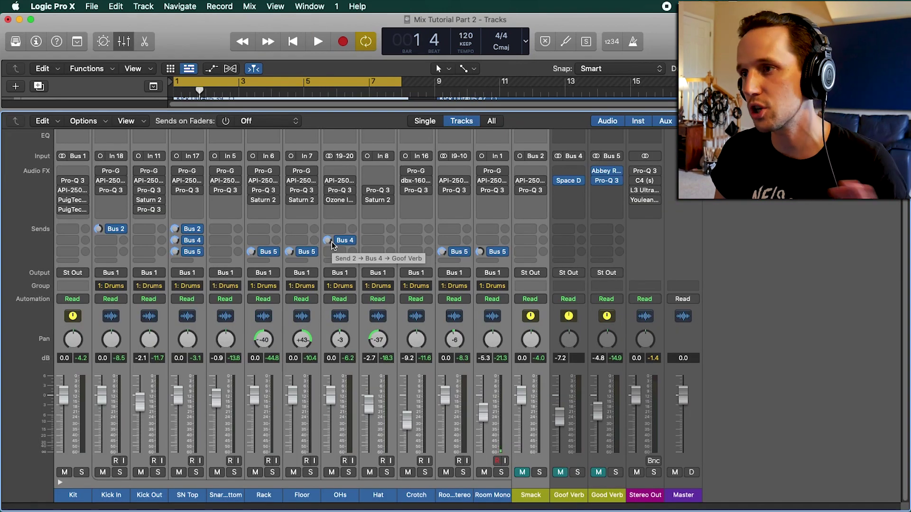
Return the playhead to bar 1 and set the cycle region from bar 1 to just past bar 8, over the first drum section.
{"action": "key", "text": "space"}
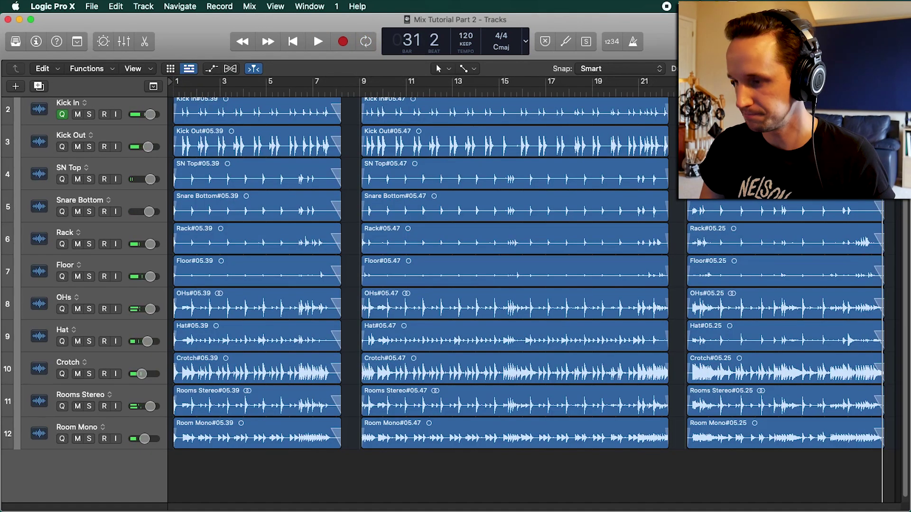
{"action": "key", "text": "Return"}
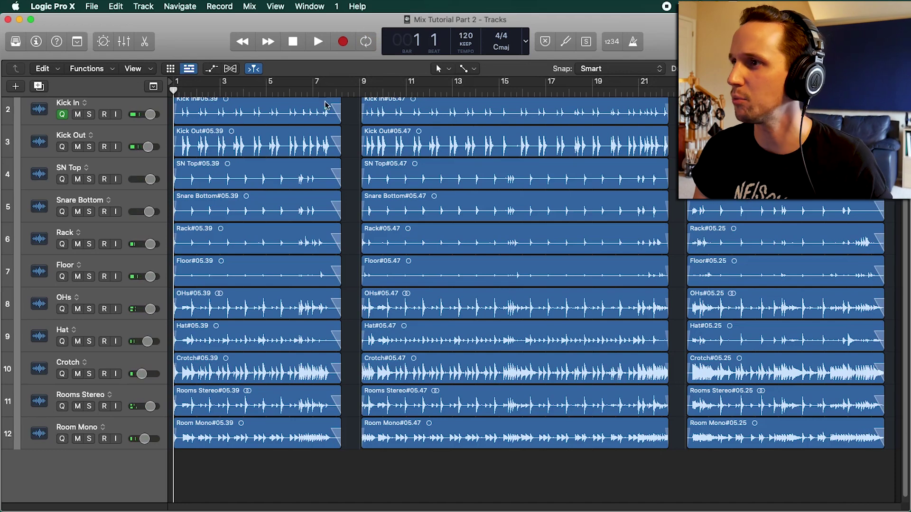
{"action": "left_click_drag", "start_coordinate": [346, 82], "coordinate": [3, 100]}
{"action": "left_click_drag", "start_coordinate": [337, 81], "coordinate": [347, 82]}
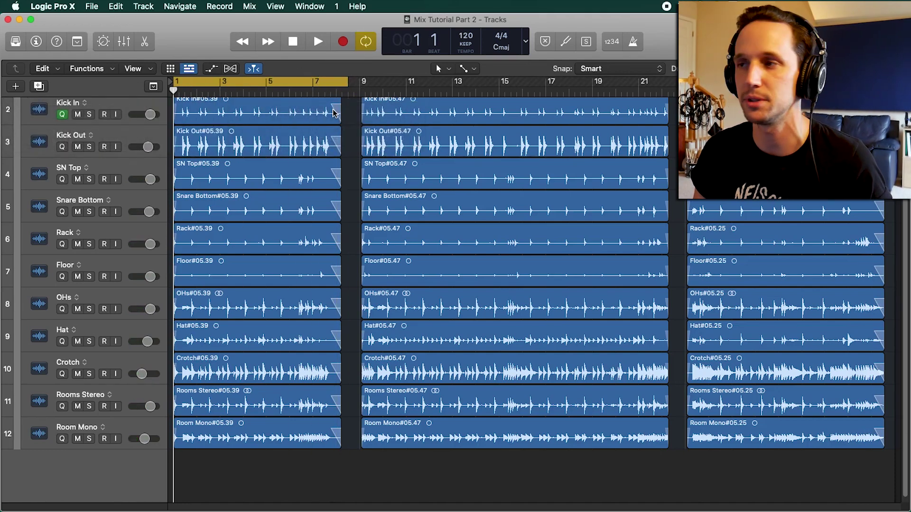
Show the mixer and mute the Hat, Crotch, Rooms Stereo, Room Mono and Smack channels.
{"action": "key", "text": "x"}
{"action": "left_click_drag", "start_coordinate": [494, 497], "coordinate": [386, 496]}
{"action": "key", "text": "m"}
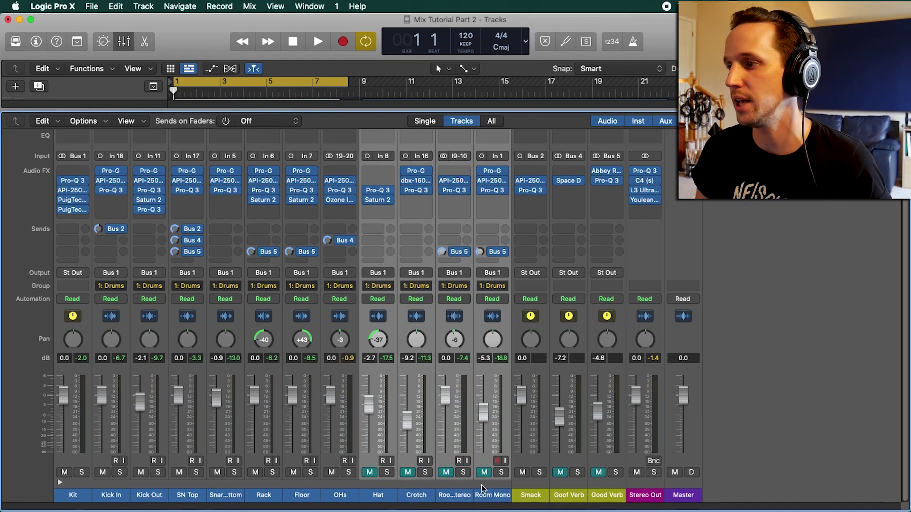
{"action": "left_click", "coordinate": [537, 495]}
{"action": "left_click_drag", "start_coordinate": [368, 495], "coordinate": [489, 501]}
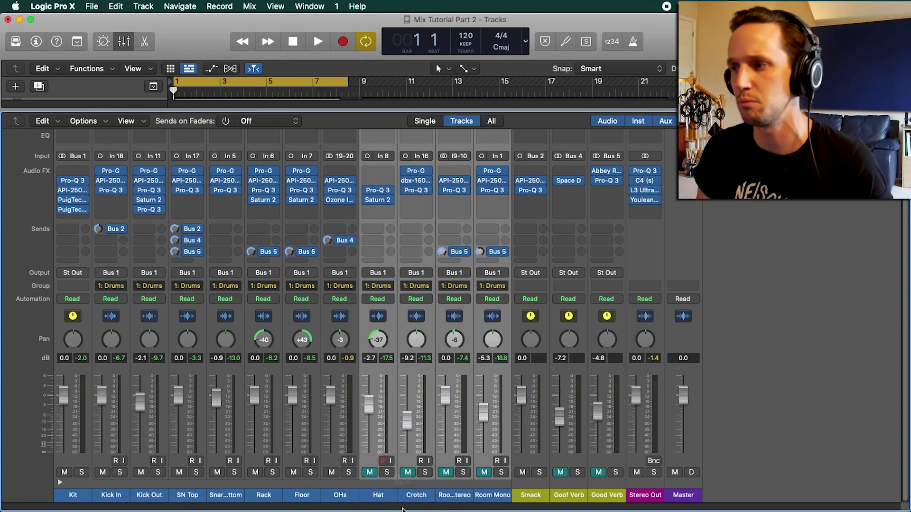
{"action": "left_click", "coordinate": [523, 495]}
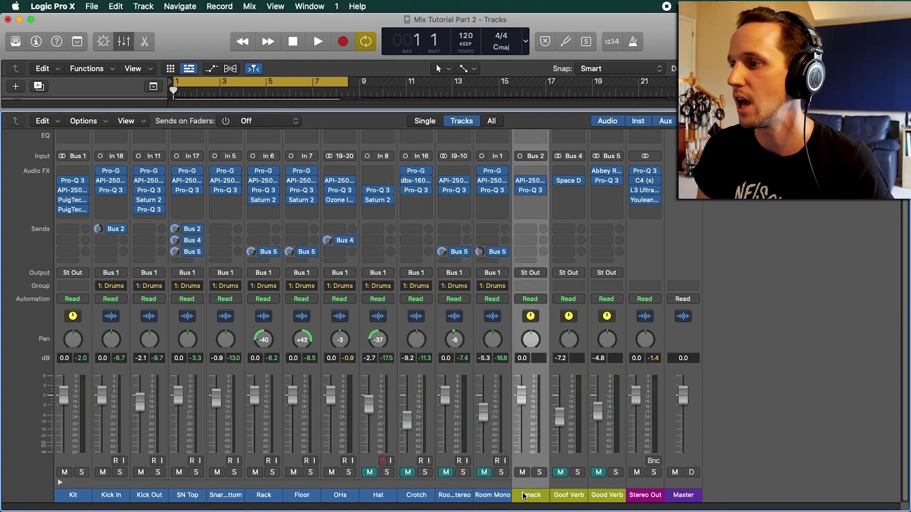
{"action": "left_click", "coordinate": [520, 473]}
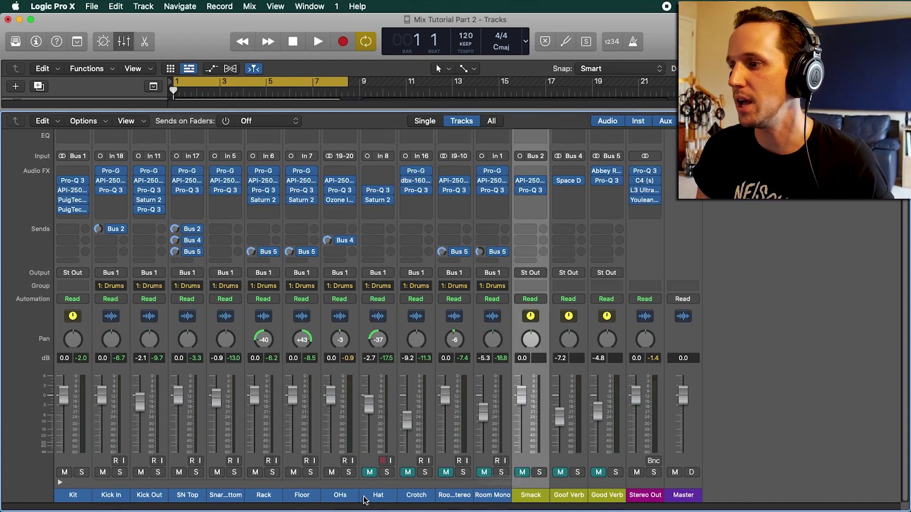
Bypass all audio effects on the Kick In through OHs channels and solo those channels.
{"action": "left_click_drag", "start_coordinate": [354, 495], "coordinate": [148, 501]}
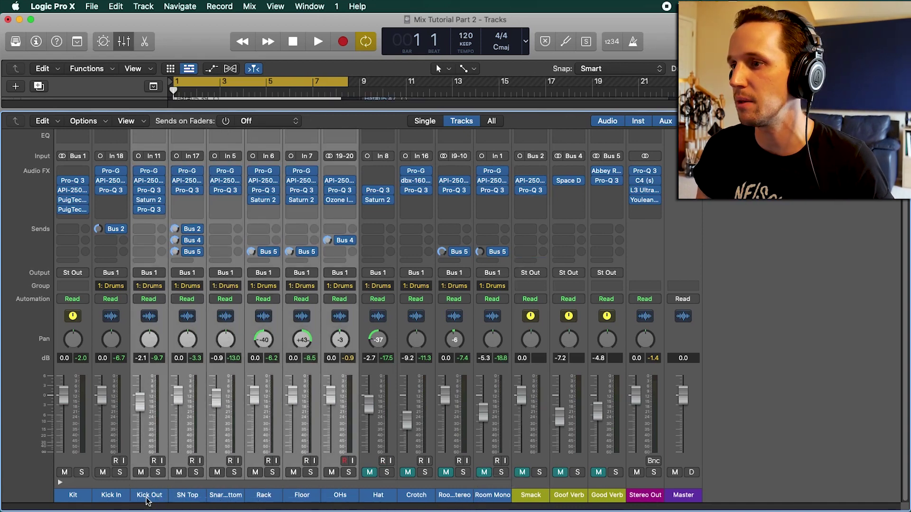
{"action": "left_click_drag", "start_coordinate": [137, 172], "coordinate": [135, 225]}
{"action": "left_click_drag", "start_coordinate": [97, 173], "coordinate": [124, 249]}
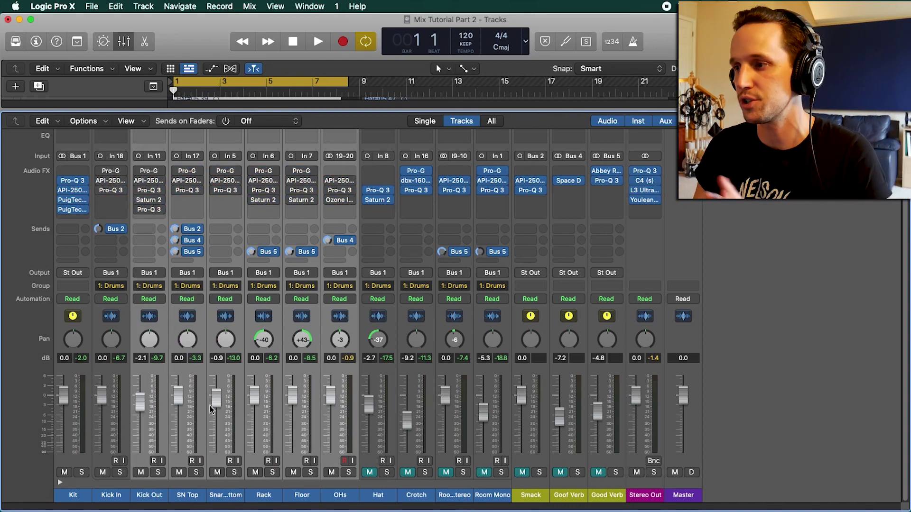
{"action": "left_click", "coordinate": [349, 472]}
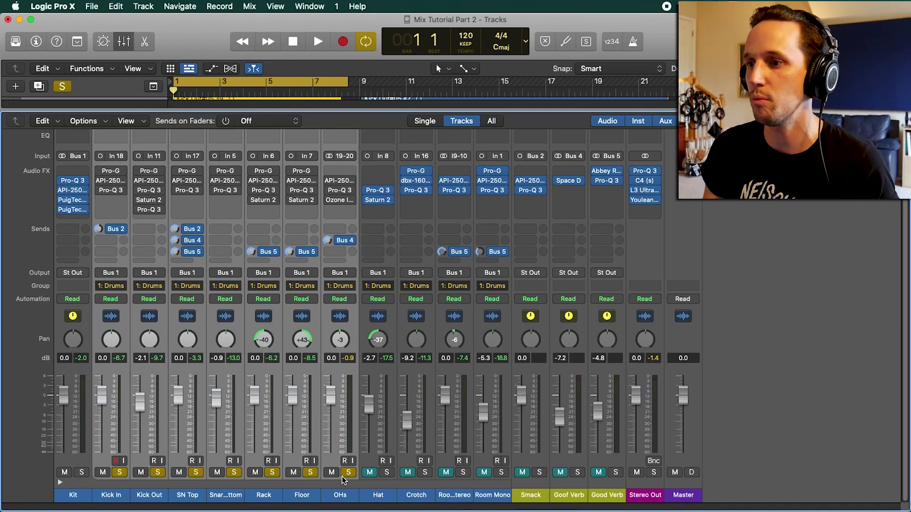
Bypass all effects on the Kit channel and play back the cycled section of unprocessed drums.
{"action": "left_click", "coordinate": [59, 219]}
{"action": "key", "text": "Escape"}
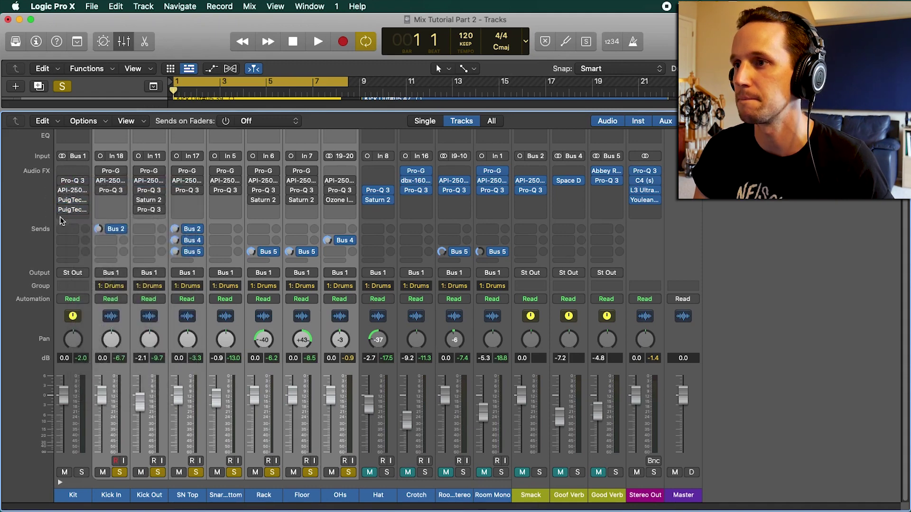
{"action": "key", "text": "space"}
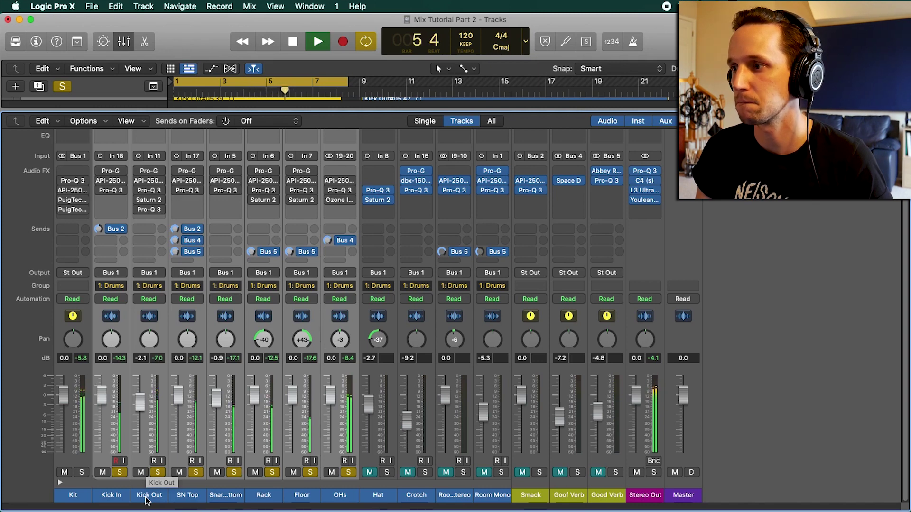
{"action": "key", "text": "space"}
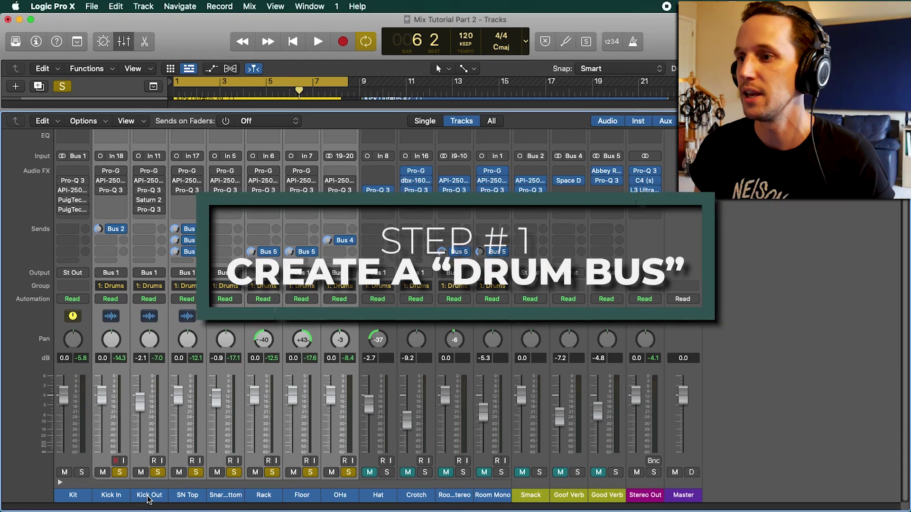
Enable Pro-Q 3 and API-2500 on the Kit channel, examining the low-cut filter and the compressor settings.
{"action": "left_click", "coordinate": [73, 495]}
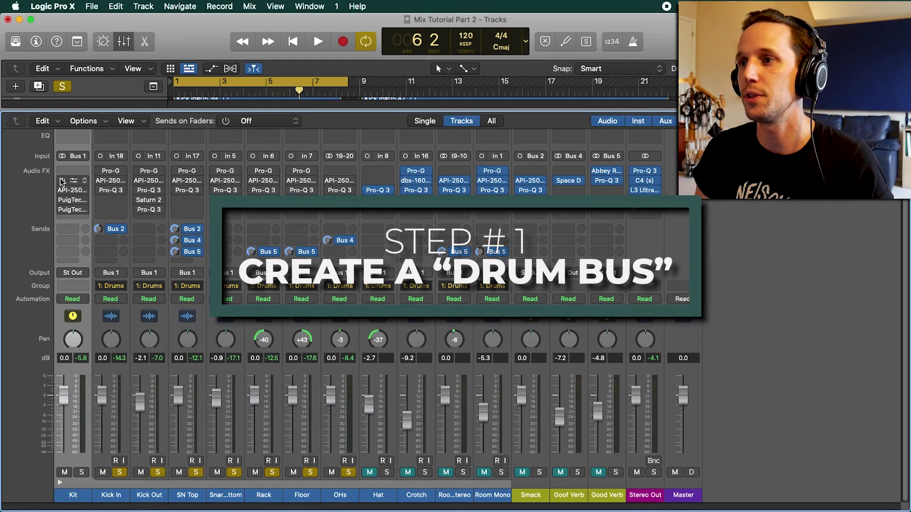
{"action": "left_click", "coordinate": [74, 183]}
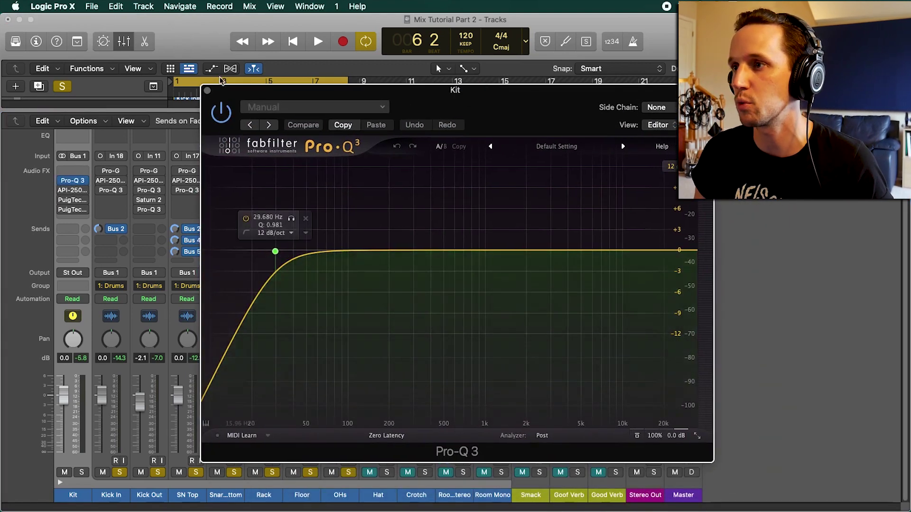
{"action": "left_click", "coordinate": [207, 90]}
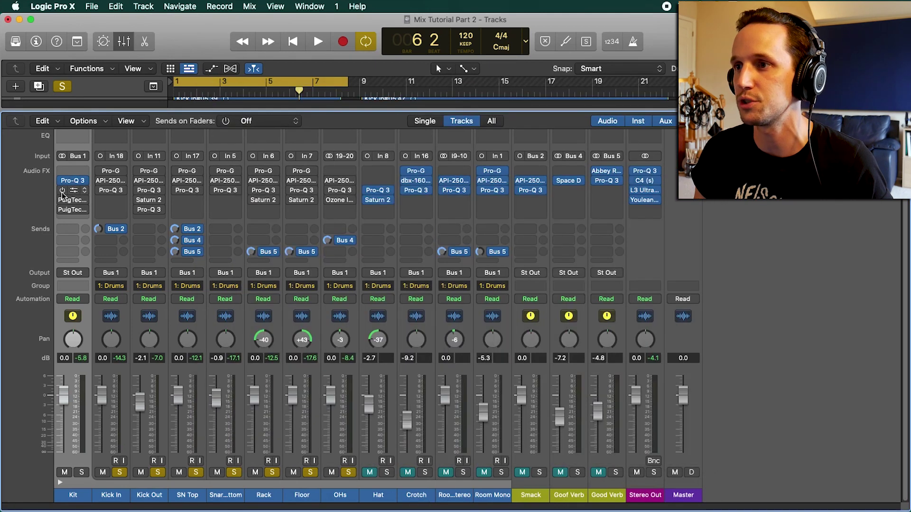
{"action": "left_click", "coordinate": [73, 190]}
{"action": "left_click", "coordinate": [72, 190]}
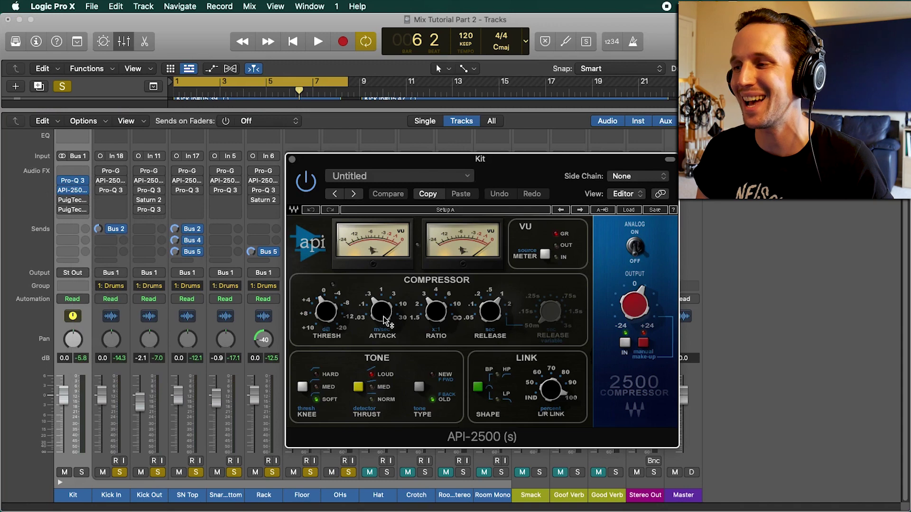
{"action": "left_click", "coordinate": [429, 316]}
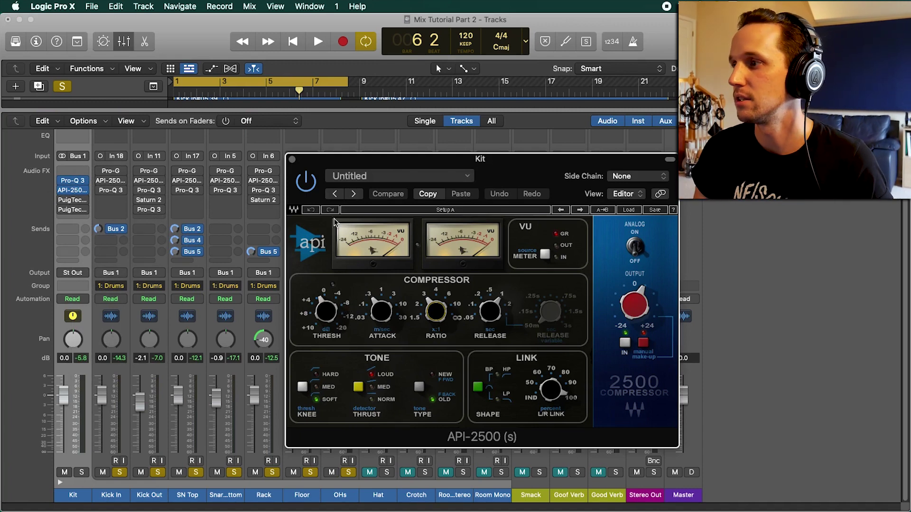
{"action": "left_click", "coordinate": [293, 160]}
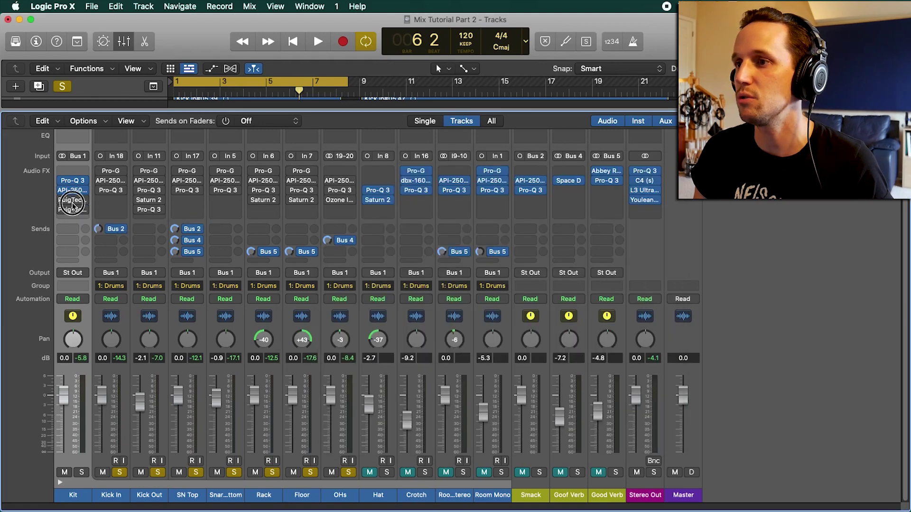
Enable the PuigTec EQP1A and MEQ5 on the Kit channel and examine their boost, attenuation and midrange settings.
{"action": "left_click", "coordinate": [72, 202]}
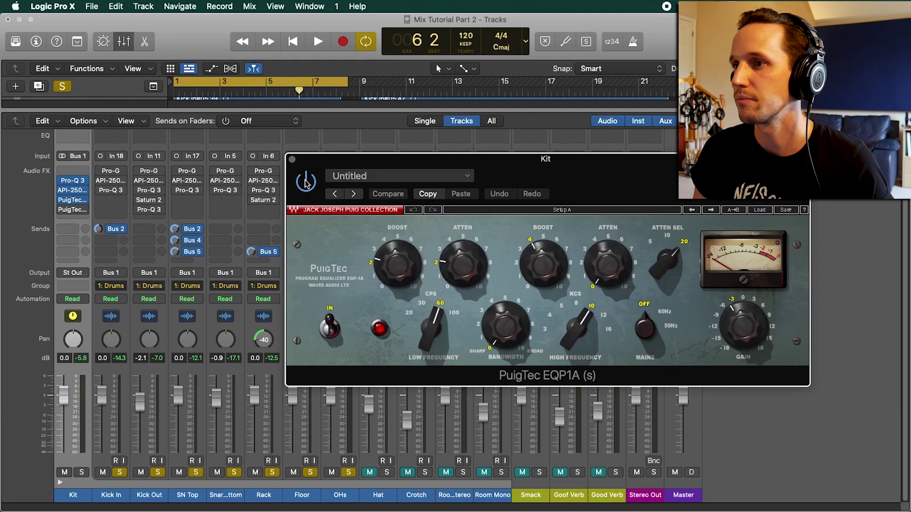
{"action": "left_click_drag", "start_coordinate": [539, 193], "coordinate": [468, 187]}
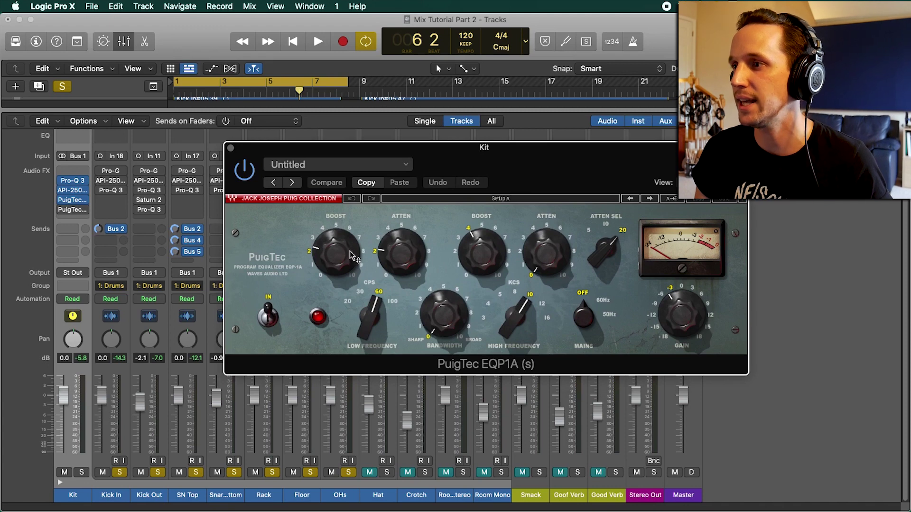
{"action": "left_click", "coordinate": [490, 256]}
{"action": "left_click", "coordinate": [62, 210]}
{"action": "left_click", "coordinate": [73, 210]}
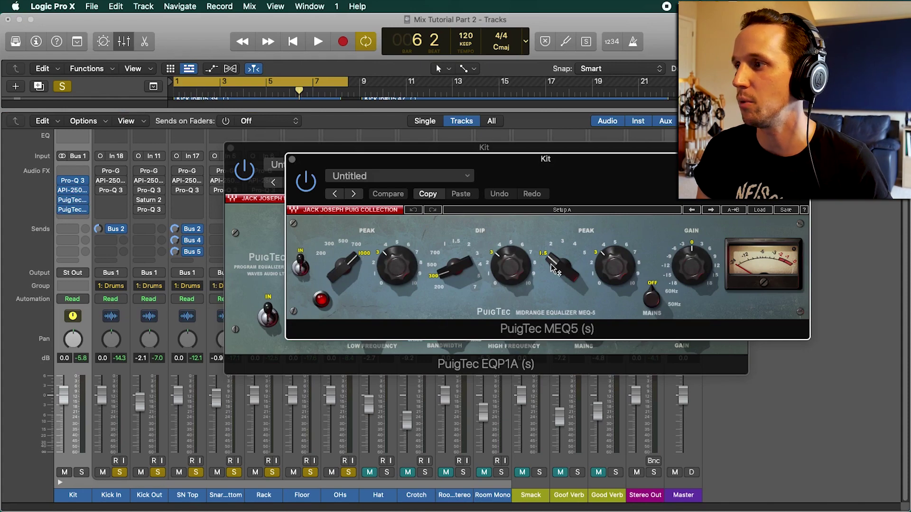
{"action": "left_click", "coordinate": [239, 154]}
{"action": "left_click", "coordinate": [231, 148]}
{"action": "left_click", "coordinate": [292, 160]}
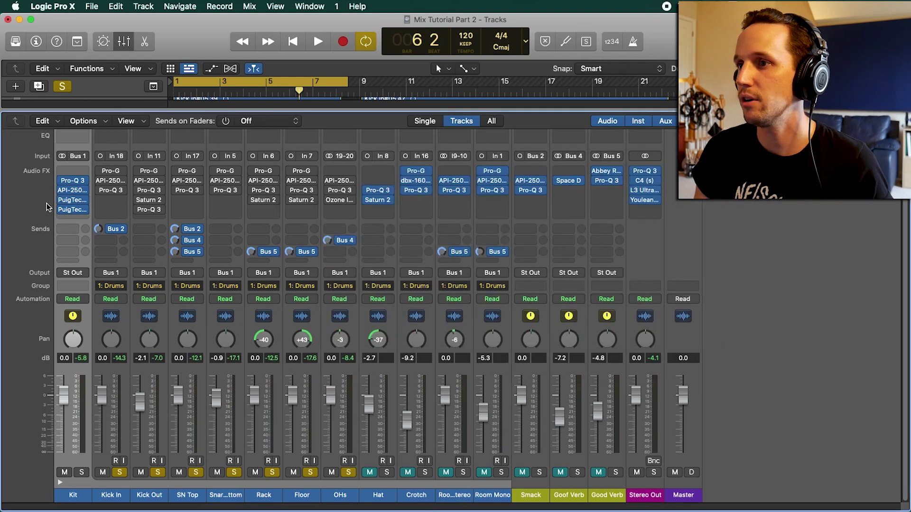
Compare the drums during playback with the Kit channel's four effects bypassed and enabled.
{"action": "left_click_drag", "start_coordinate": [62, 180], "coordinate": [61, 212]}
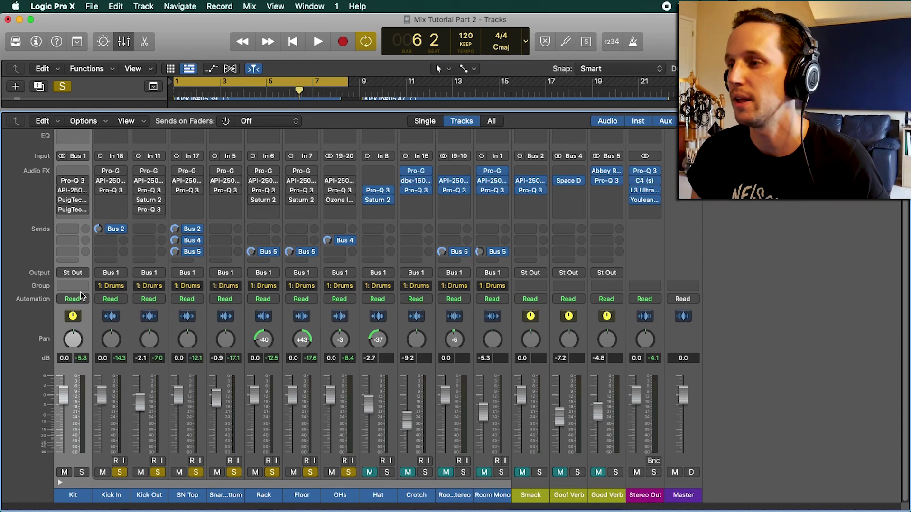
{"action": "key", "text": "space"}
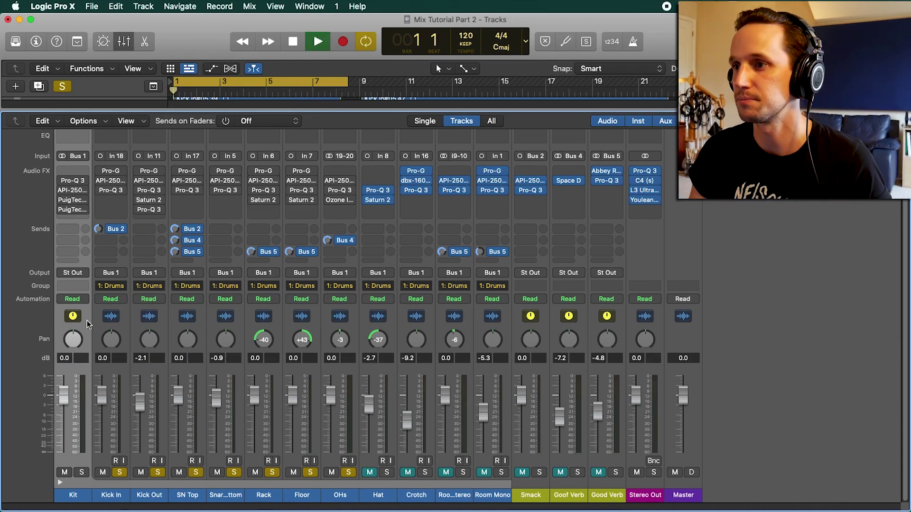
{"action": "mouse_move", "coordinate": [59, 182]}
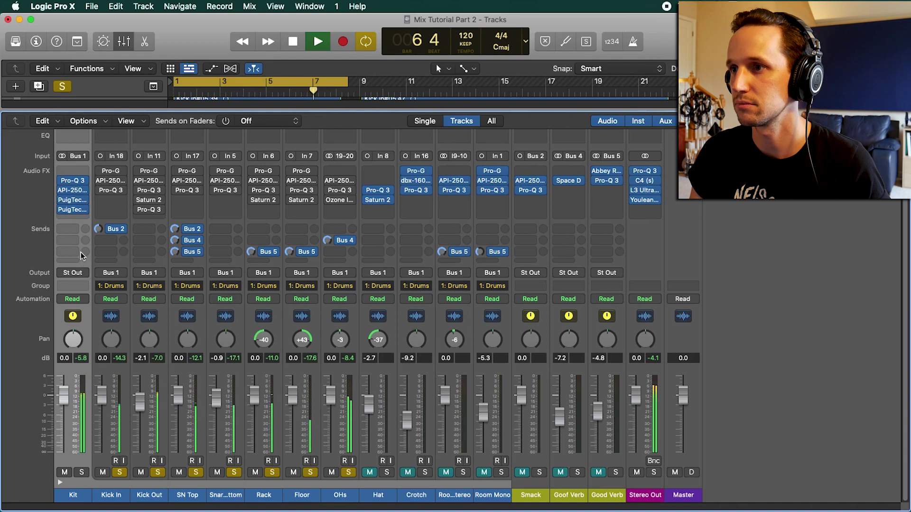
{"action": "left_click", "coordinate": [62, 180]}
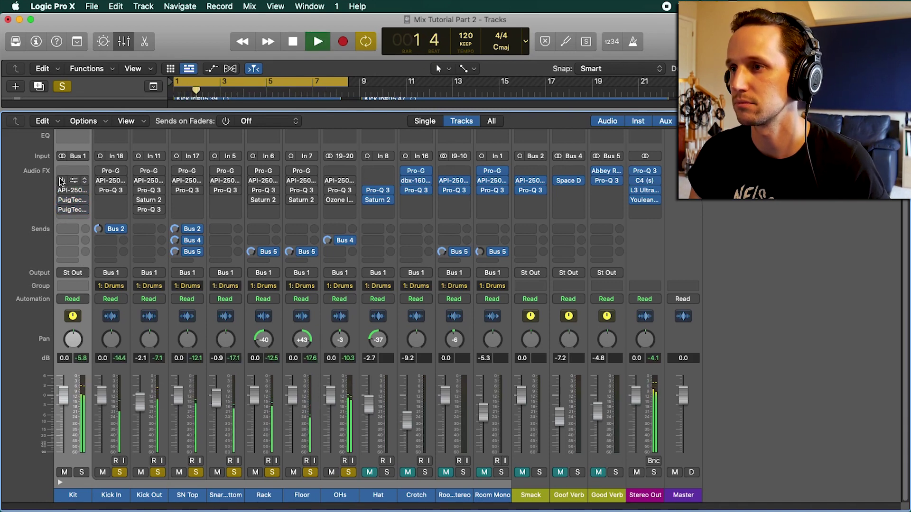
{"action": "left_click", "coordinate": [62, 181]}
{"action": "left_click", "coordinate": [62, 190]}
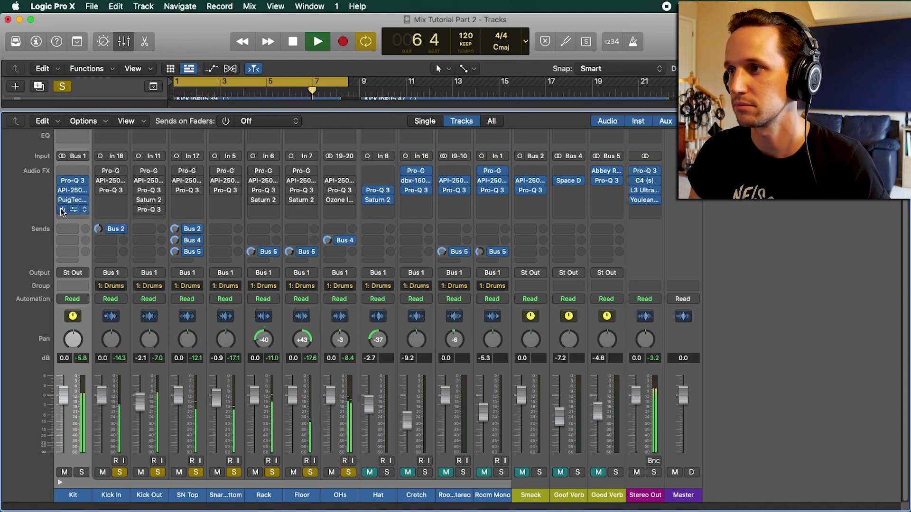
{"action": "key", "text": "space"}
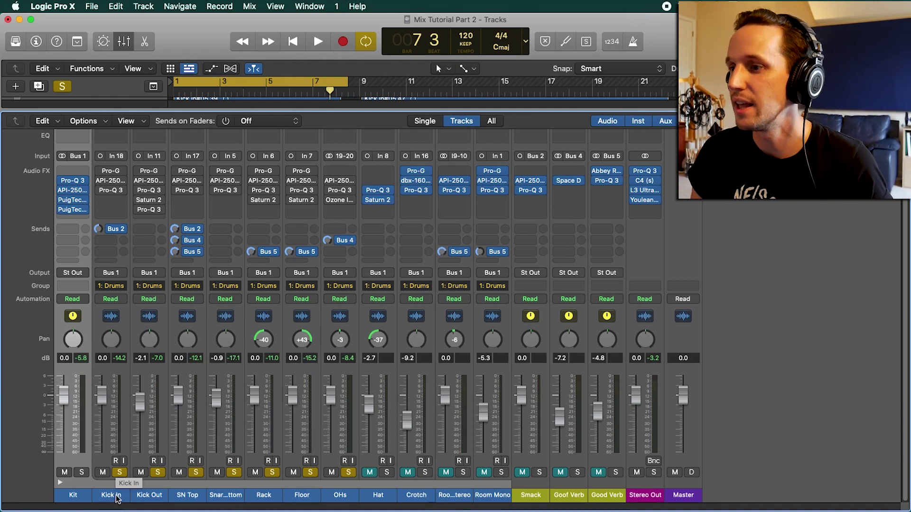
Unmute the Hat, Crotch, Rooms Stereo and Room Mono channels and clear the solos on the other drum channels.
{"action": "left_click", "coordinate": [484, 472]}
{"action": "left_click", "coordinate": [484, 473]}
{"action": "left_click", "coordinate": [484, 473]}
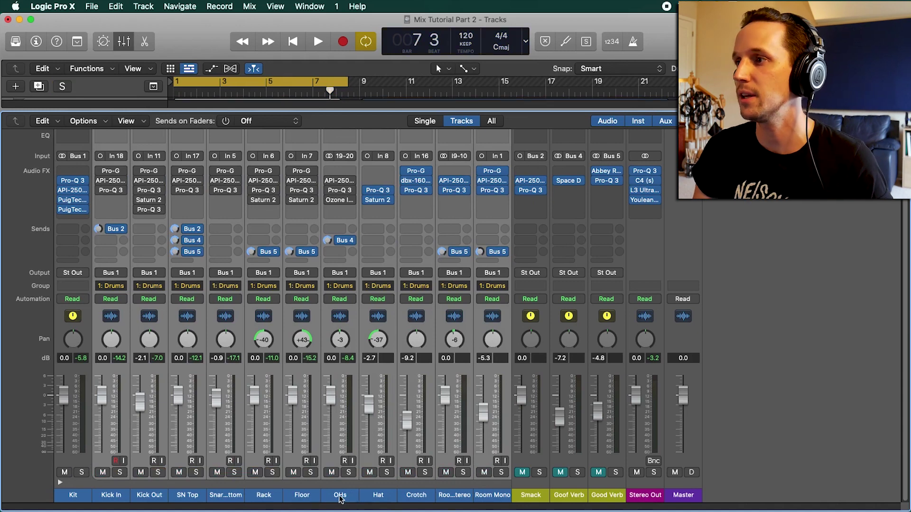
Bypass all effects on the Hat, Crotch, Rooms Stereo and Room Mono channels.
{"action": "left_click_drag", "start_coordinate": [407, 172], "coordinate": [406, 198]}
{"action": "left_click", "coordinate": [366, 204]}
{"action": "left_click", "coordinate": [373, 201]}
{"action": "left_click", "coordinate": [367, 200]}
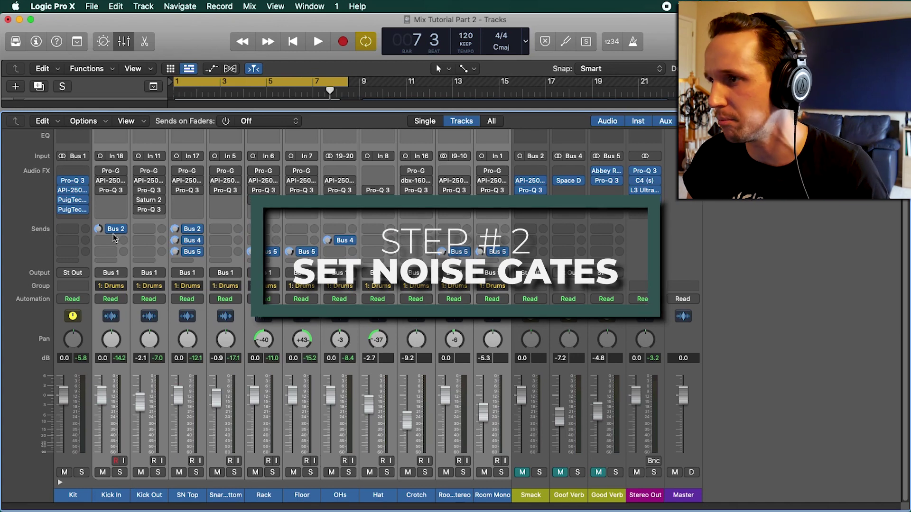
Enable the effects on the Kick In through Room Mono channels and open the Floor channel's Pro-G gate to review its settings.
{"action": "left_click_drag", "start_coordinate": [137, 171], "coordinate": [136, 210]}
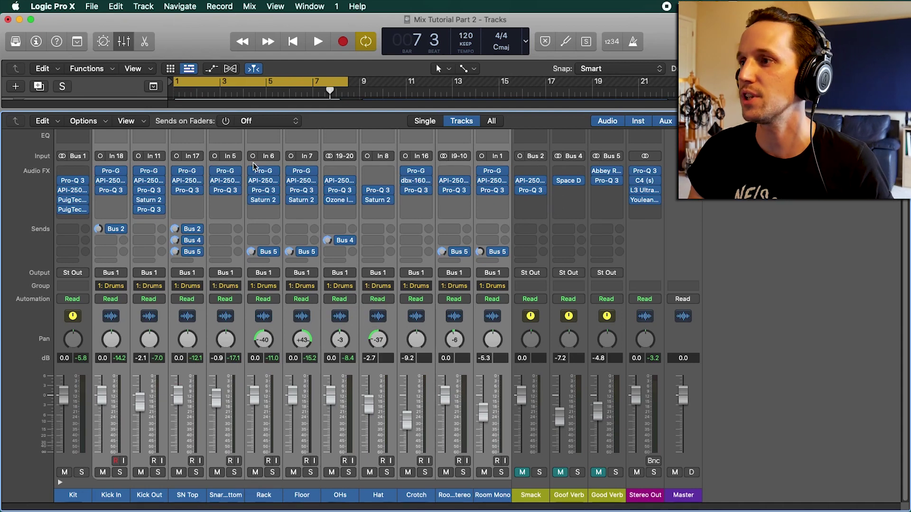
{"action": "left_click", "coordinate": [302, 173]}
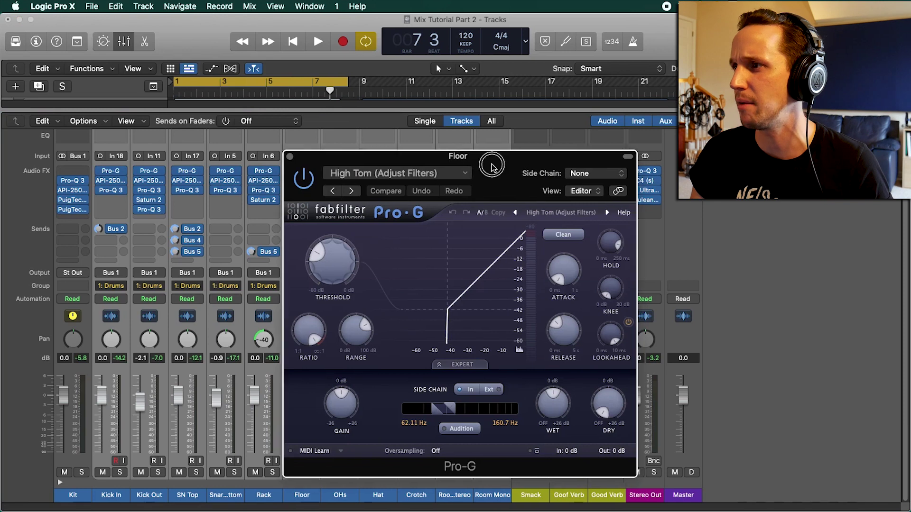
{"action": "left_click_drag", "start_coordinate": [491, 166], "coordinate": [456, 128]}
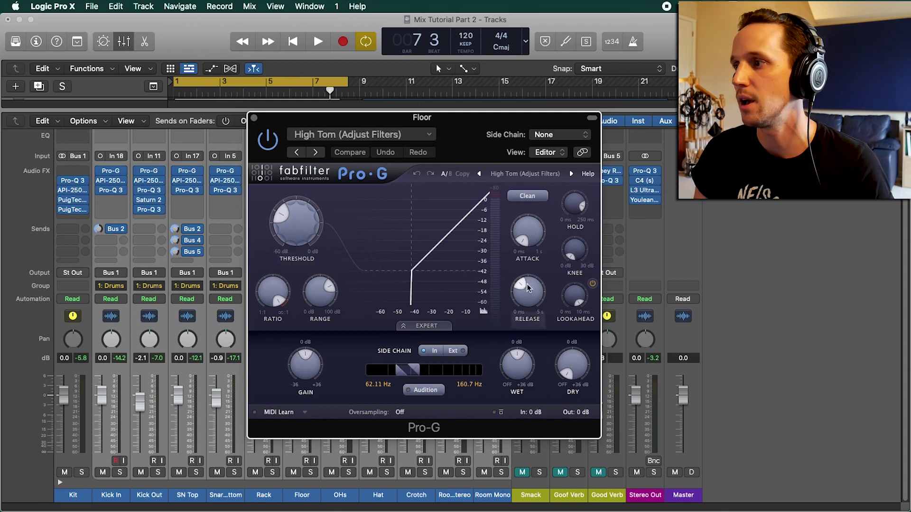
{"action": "mouse_move", "coordinate": [578, 290]}
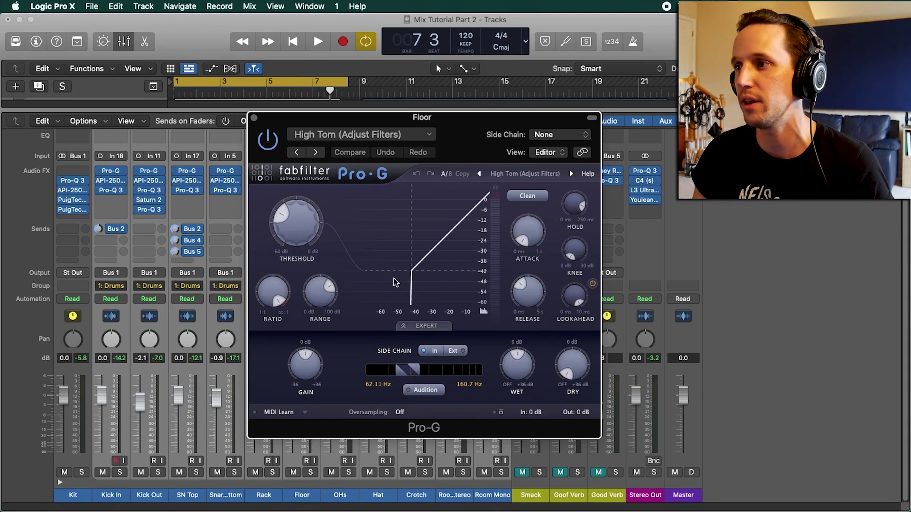
Close the Floor gate and compare the full drums during playback with all the channels' Pro-G gates bypassed and enabled.
{"action": "mouse_move", "coordinate": [306, 239]}
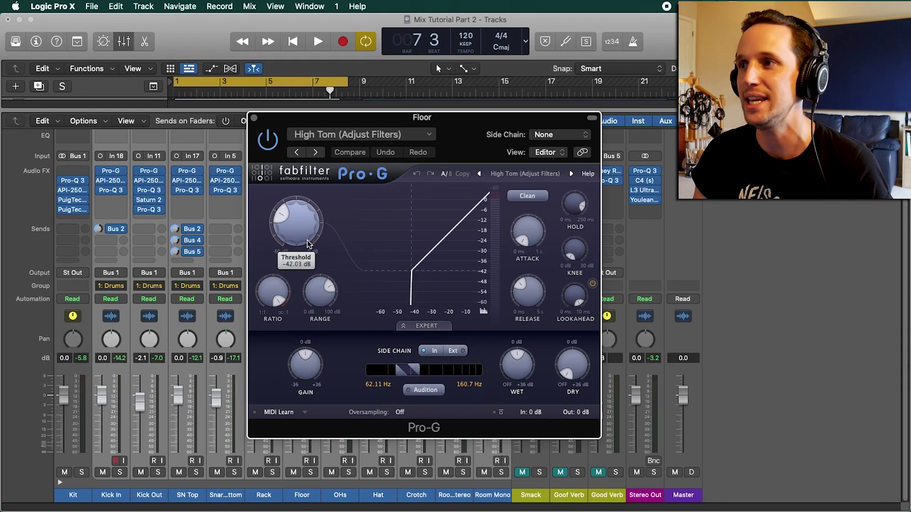
{"action": "left_click", "coordinate": [254, 118]}
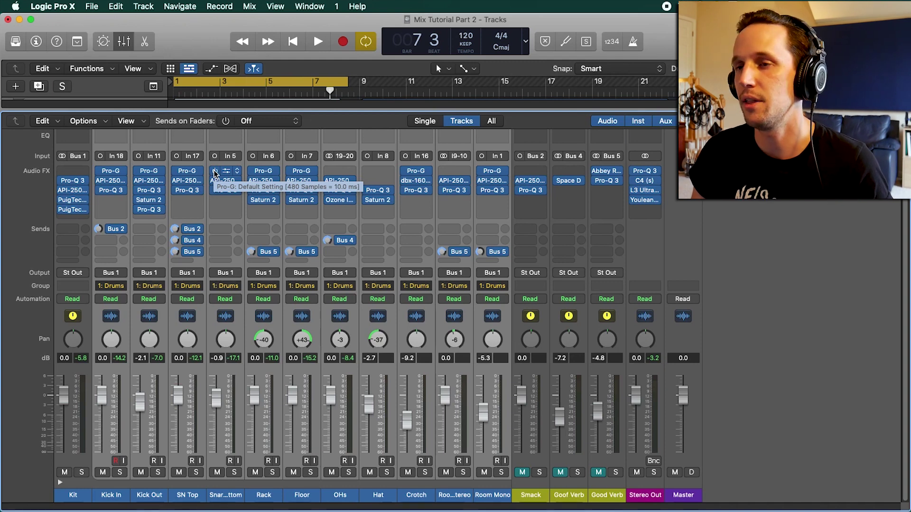
{"action": "key", "text": "space"}
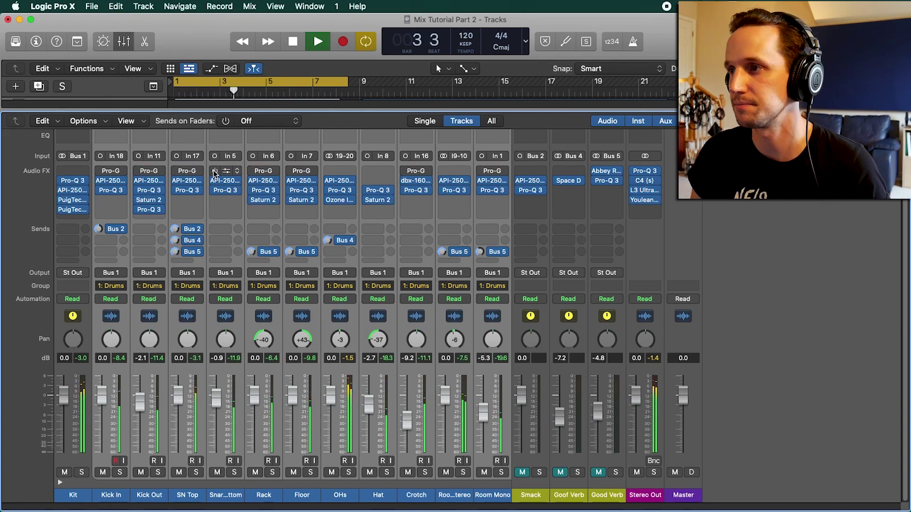
{"action": "left_click", "coordinate": [213, 172]}
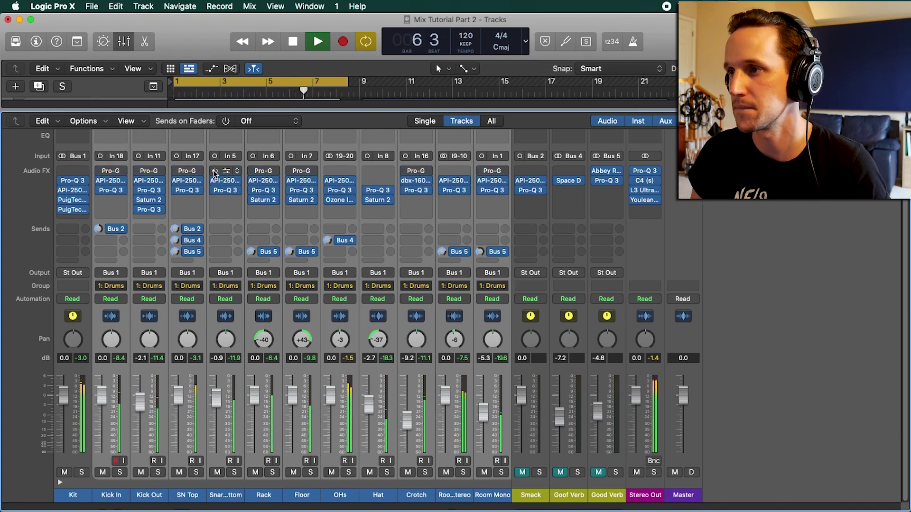
{"action": "key", "text": "space"}
Bypass all effects on the Kick In through Room Mono channels, including Kick Out's second Pro-Q 3.
{"action": "left_click", "coordinate": [265, 495]}
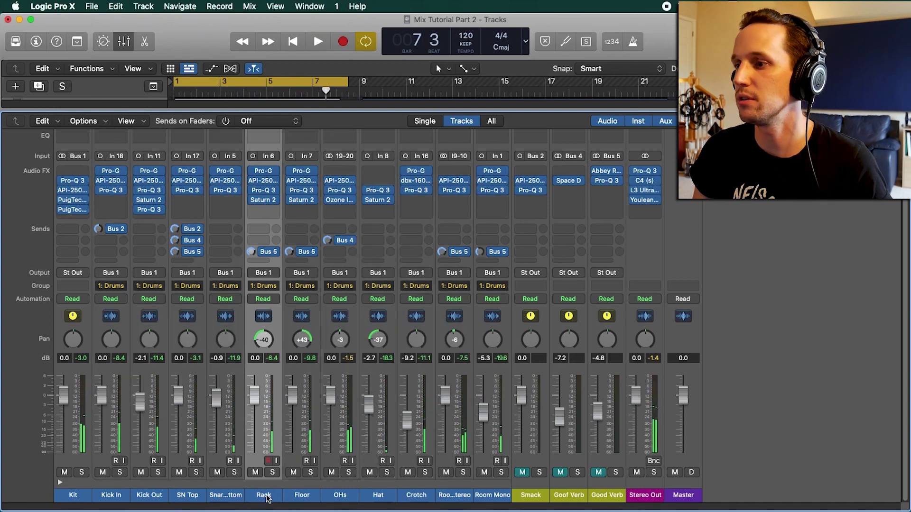
{"action": "left_click_drag", "start_coordinate": [111, 496], "coordinate": [490, 473]}
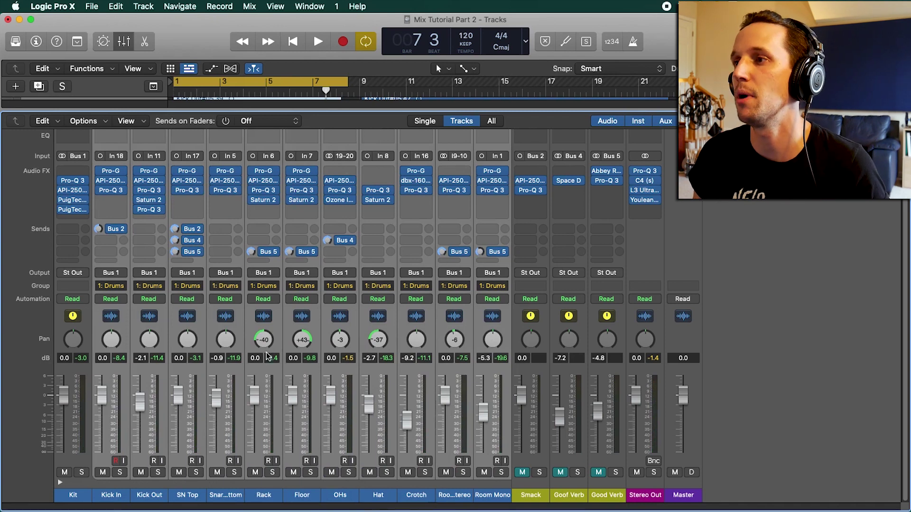
{"action": "left_click_drag", "start_coordinate": [253, 171], "coordinate": [251, 214]}
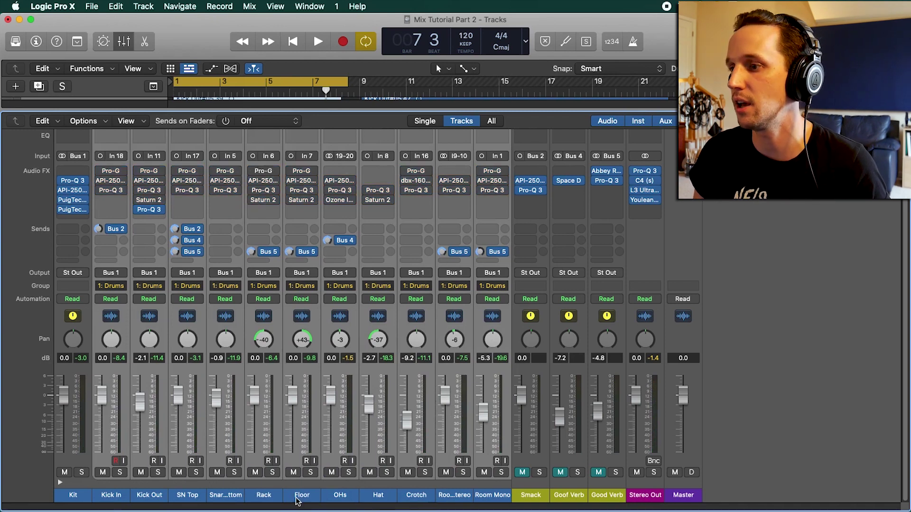
{"action": "left_click", "coordinate": [138, 209]}
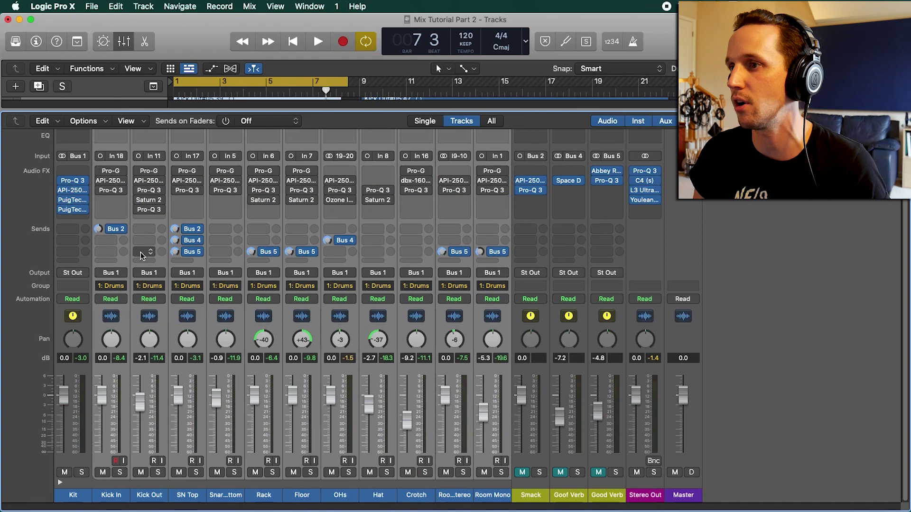
Solo the Rack and Floor channels and shorten the cycle range to end at 8 2 1 1 during playback.
{"action": "left_click", "coordinate": [302, 495]}
{"action": "left_click", "coordinate": [264, 495], "text": "shift"}
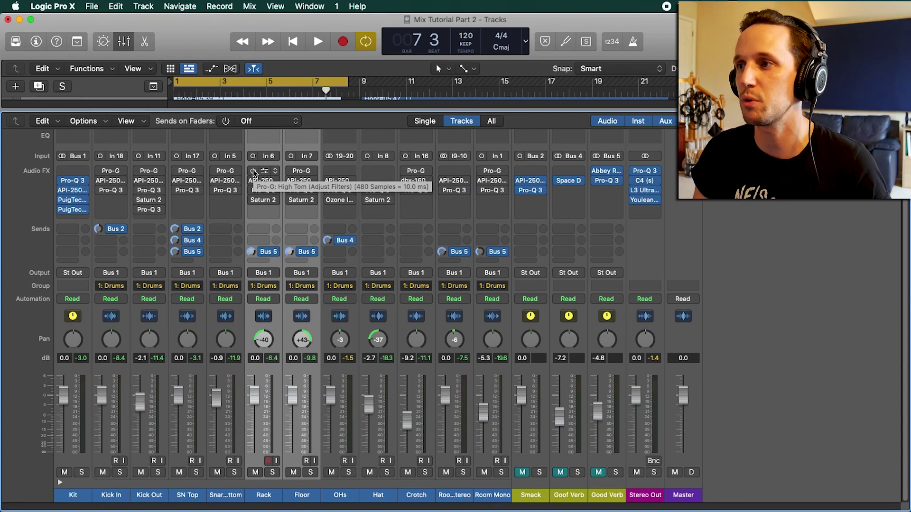
{"action": "key", "text": "s"}
{"action": "key", "text": "space"}
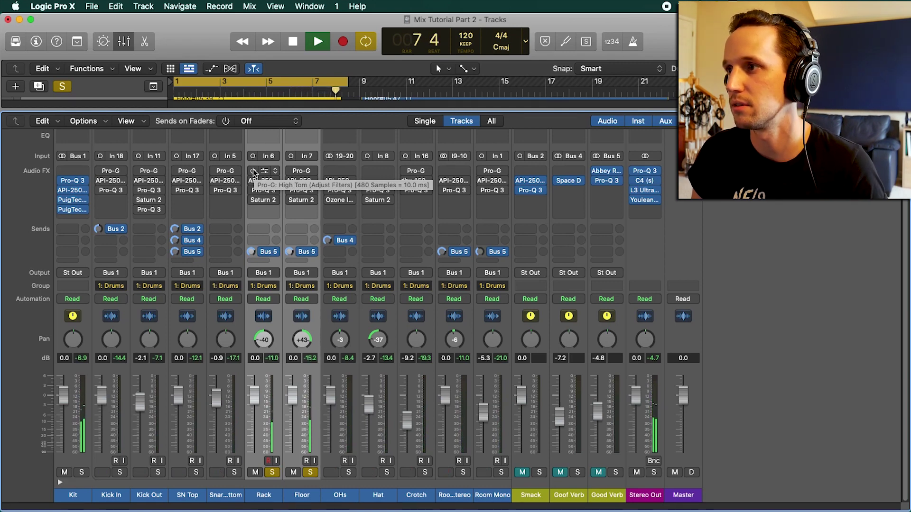
{"action": "left_click_drag", "start_coordinate": [348, 82], "coordinate": [341, 82]}
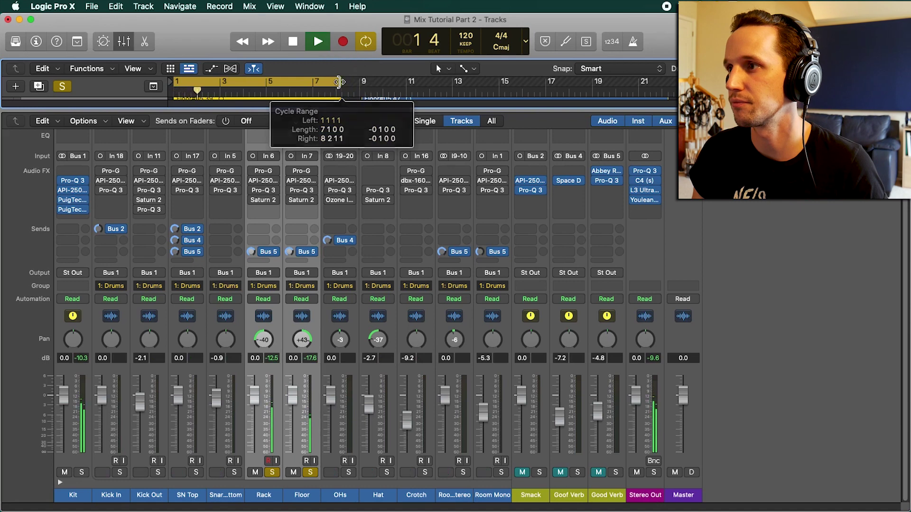
Enable the Pro-G gates on the soloed Rack and Floor channels and on the remaining drum channels, and clear the tom solos.
{"action": "left_click", "coordinate": [253, 172]}
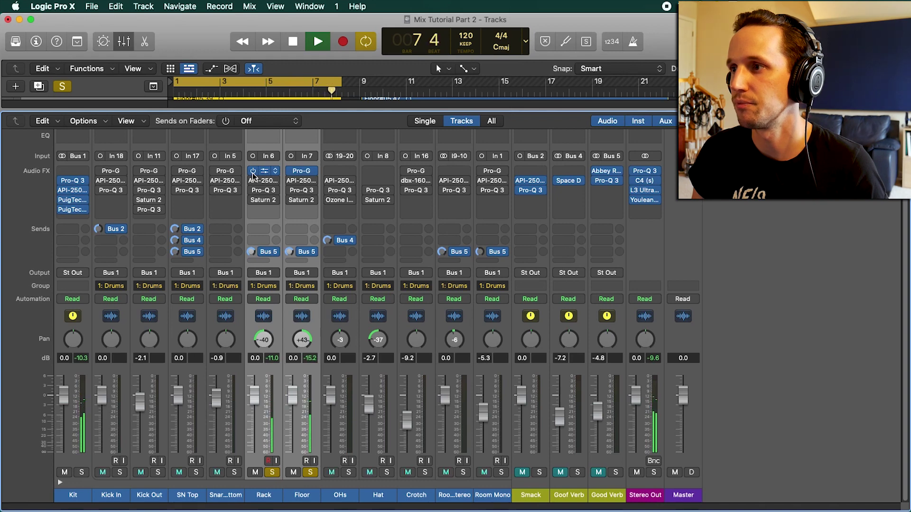
{"action": "key", "text": "space"}
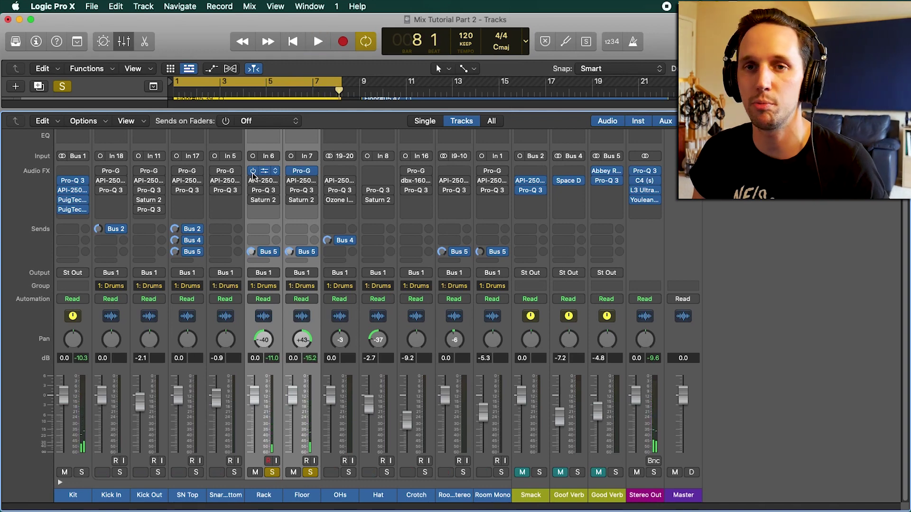
{"action": "left_click_drag", "start_coordinate": [114, 497], "coordinate": [491, 491]}
{"action": "left_click", "coordinate": [482, 170]}
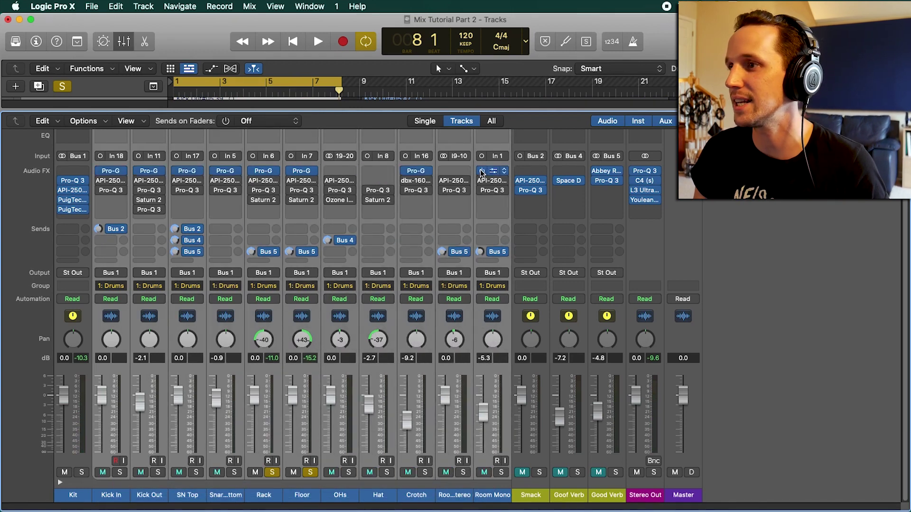
{"action": "left_click", "coordinate": [311, 472]}
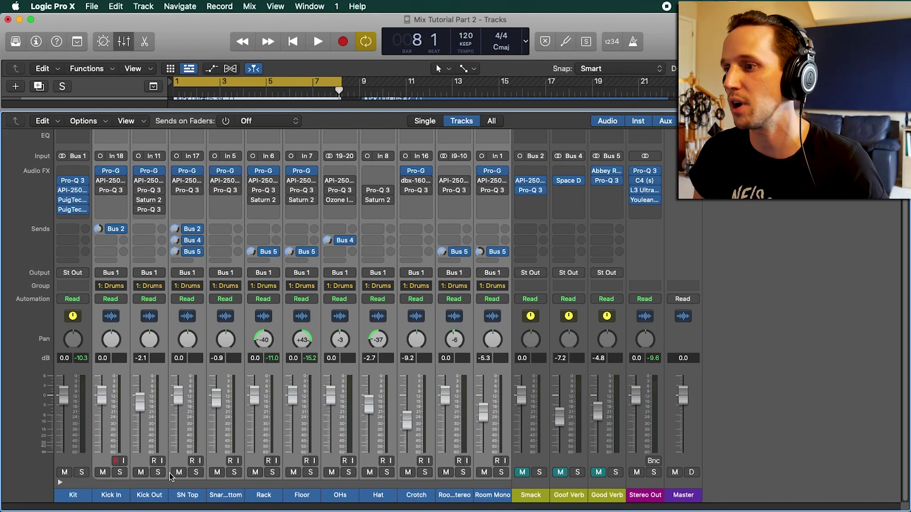
Solo the SN Top channel to audition its gate, and clear the solo with all drum channels selected.
{"action": "left_click", "coordinate": [181, 495]}
{"action": "left_click", "coordinate": [196, 472]}
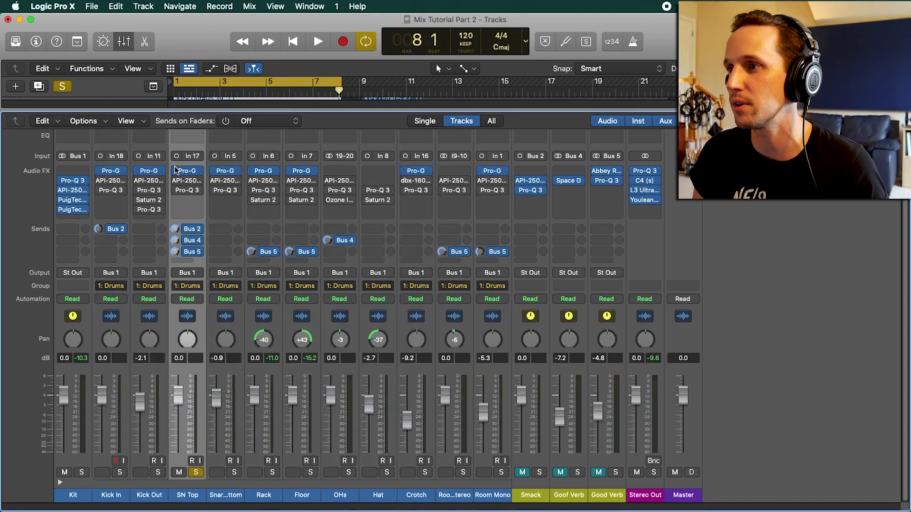
{"action": "key", "text": "space"}
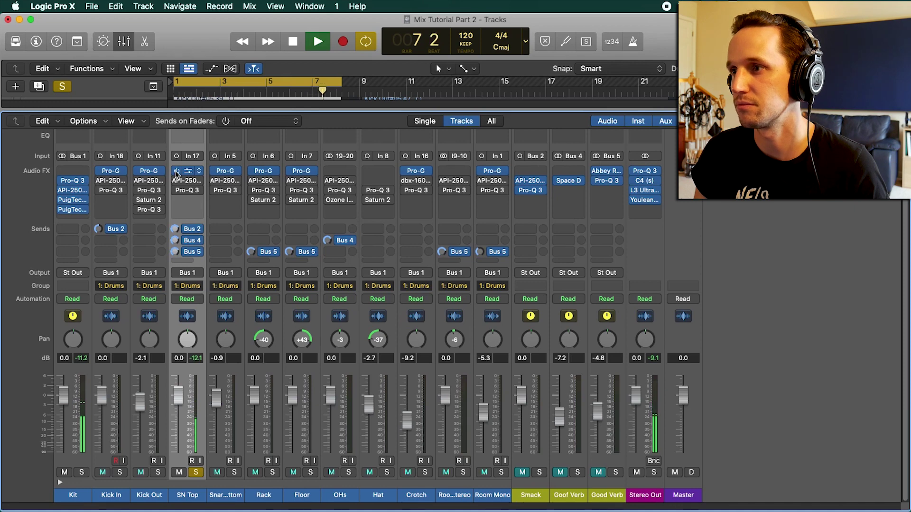
{"action": "key", "text": "space"}
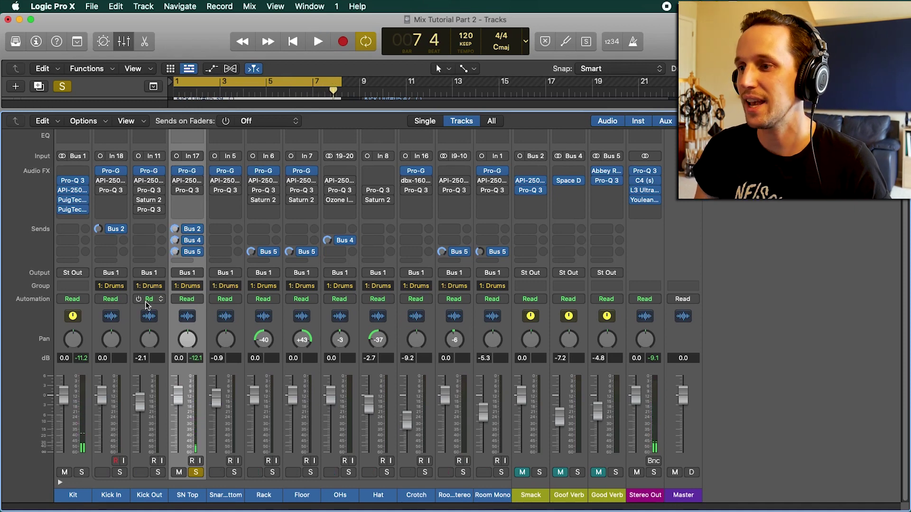
{"action": "left_click_drag", "start_coordinate": [116, 496], "coordinate": [478, 499]}
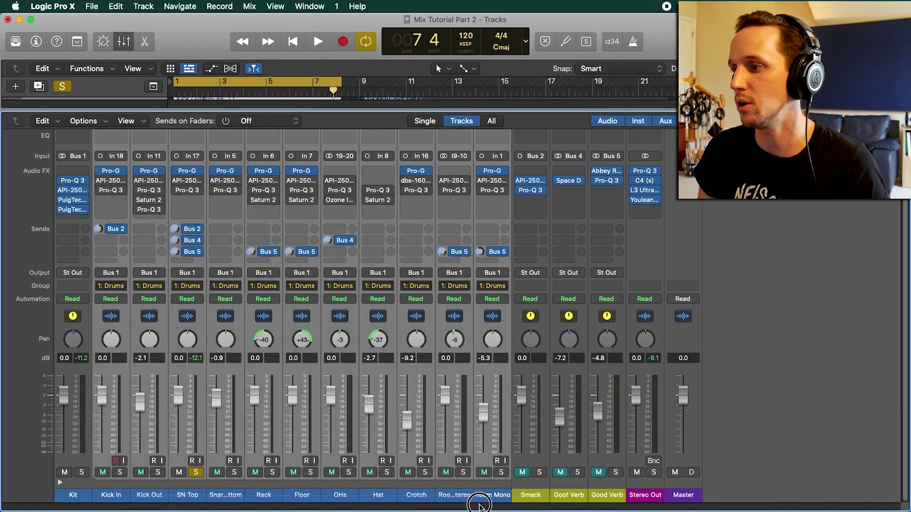
{"action": "left_click", "coordinate": [196, 473]}
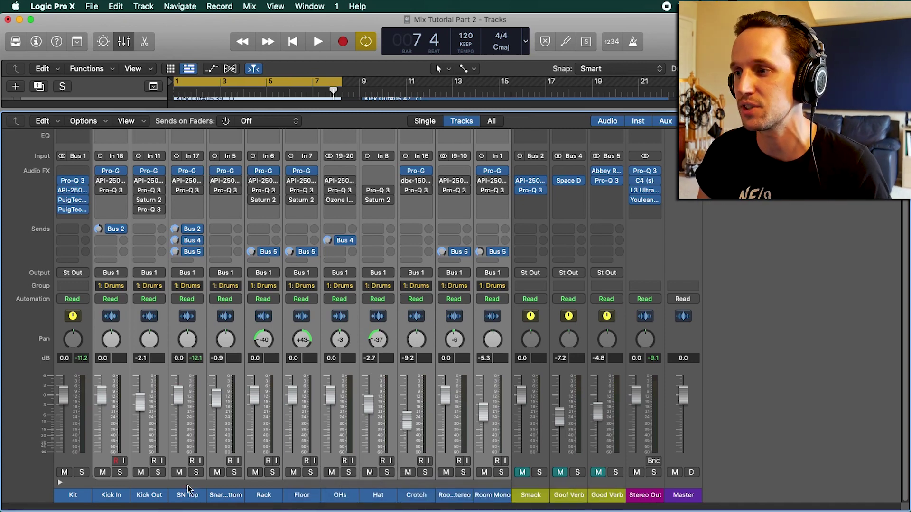
Solo the Room Mono channel and audition it with its Pro-G gate during playback.
{"action": "left_click", "coordinate": [501, 473]}
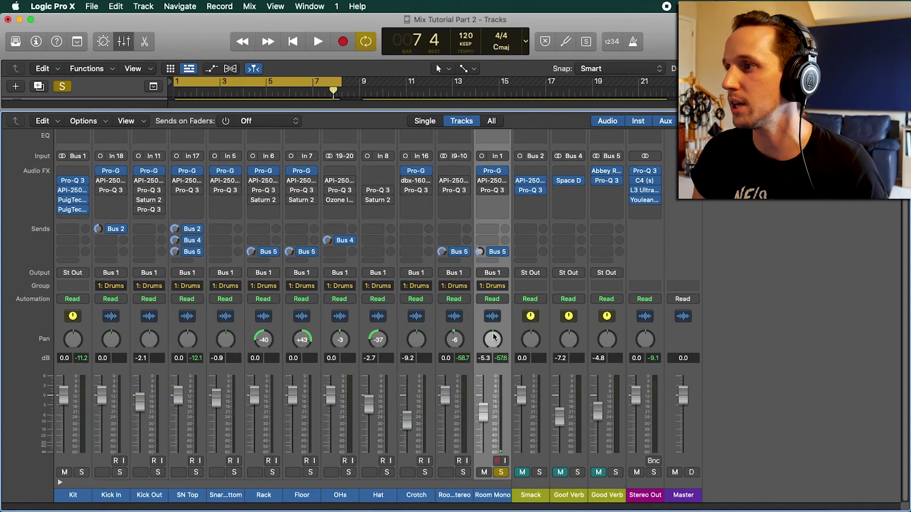
{"action": "key", "text": "space"}
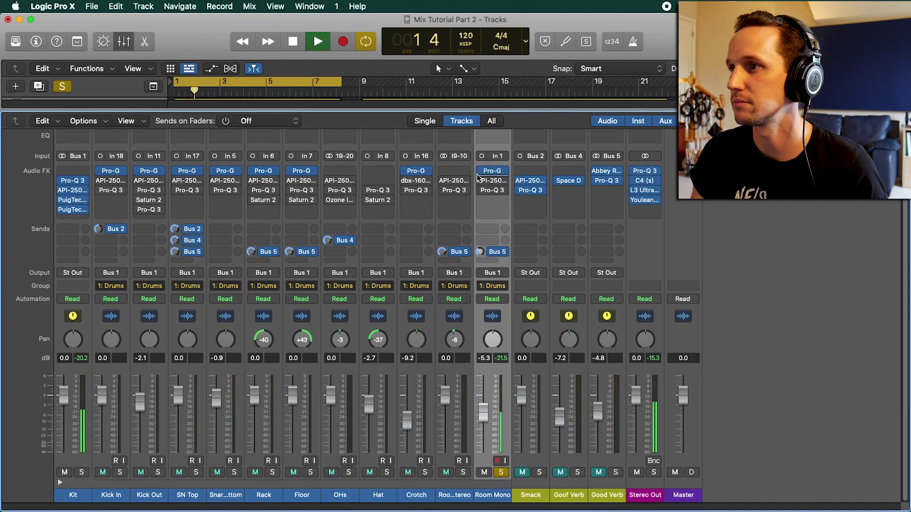
{"action": "mouse_move", "coordinate": [481, 174]}
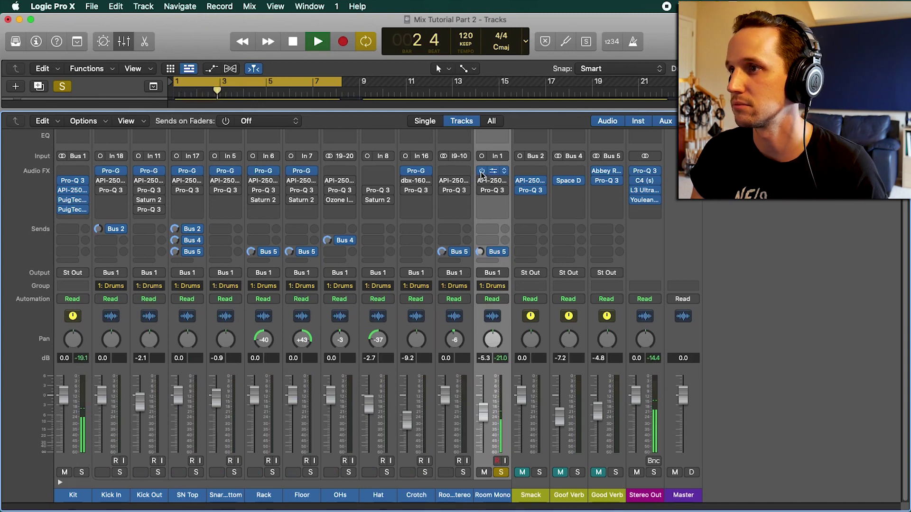
{"action": "key", "text": "space"}
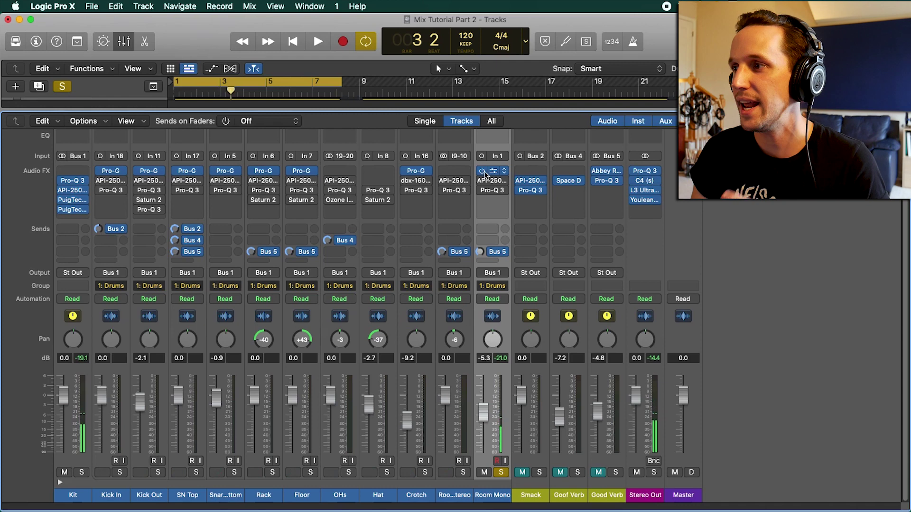
Review the settings of Room Mono's Pro-G gate, replay the channel with the gate, and clear its solo.
{"action": "left_click", "coordinate": [494, 172]}
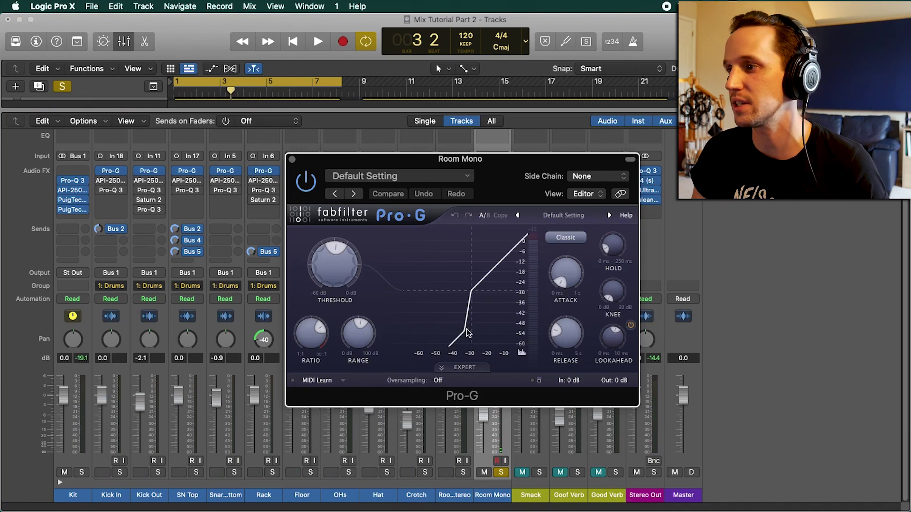
{"action": "left_click", "coordinate": [292, 160]}
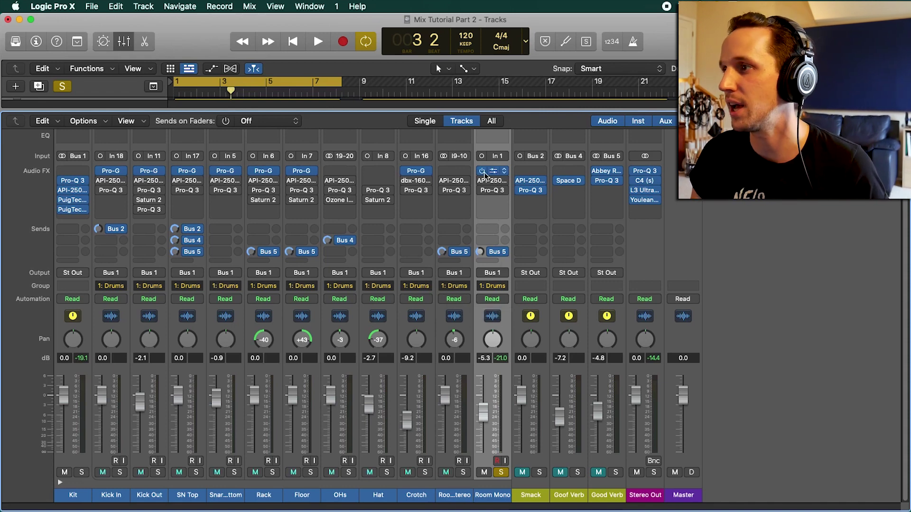
{"action": "key", "text": "space"}
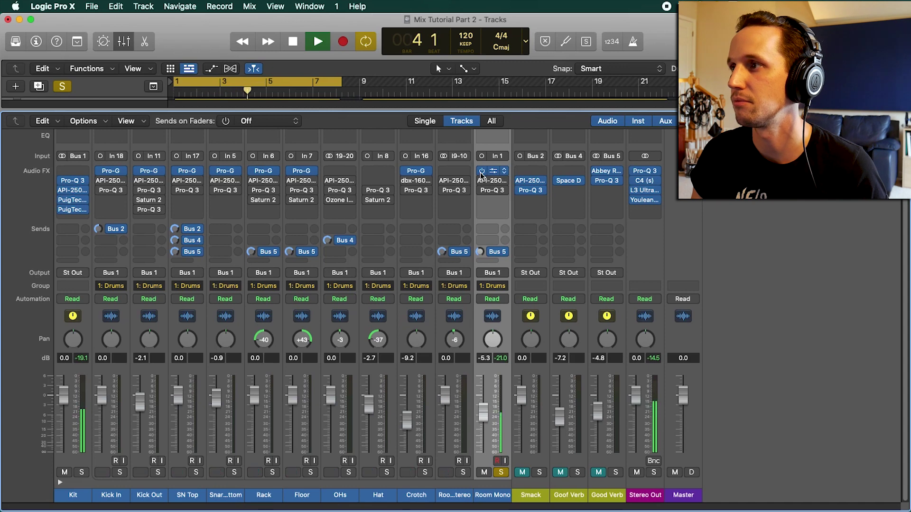
{"action": "key", "text": "space"}
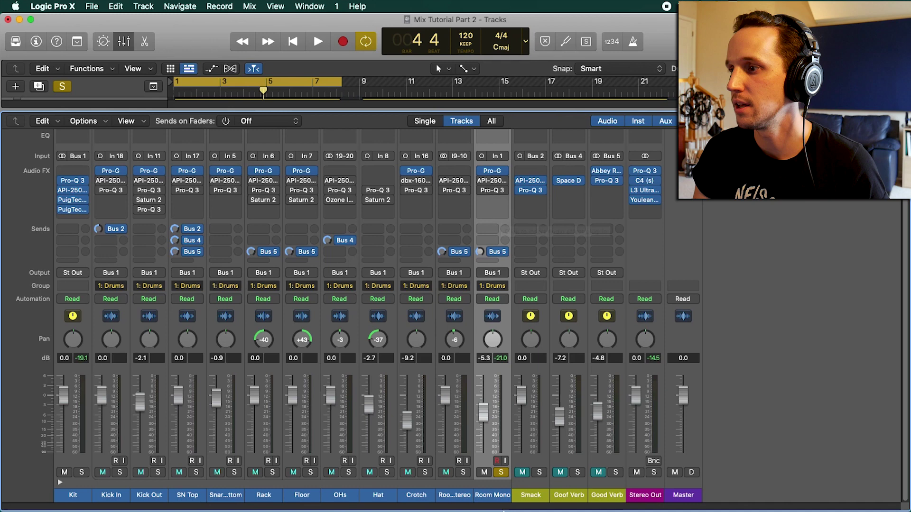
{"action": "left_click", "coordinate": [503, 472]}
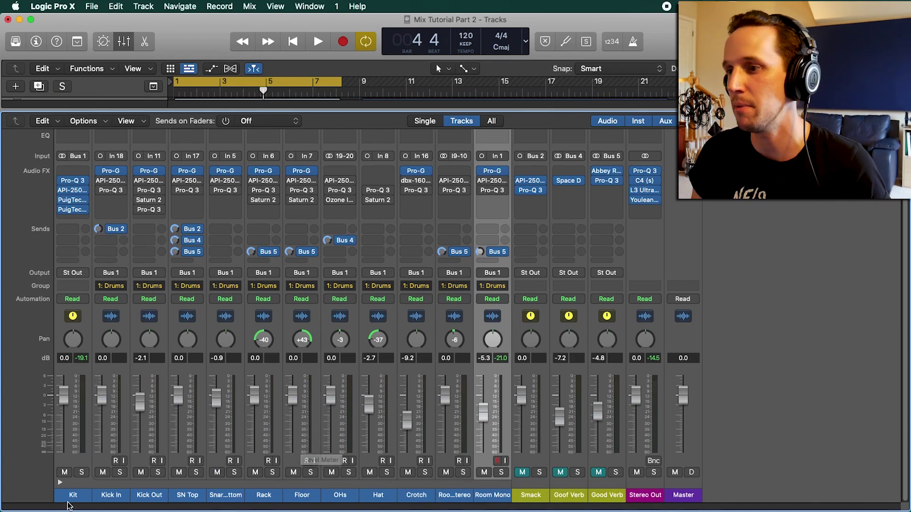
Enable the API-2500 and dbx-160 compressors on all the drum channels during playback.
{"action": "left_click", "coordinate": [108, 495]}
{"action": "left_click_drag", "start_coordinate": [109, 495], "coordinate": [485, 507]}
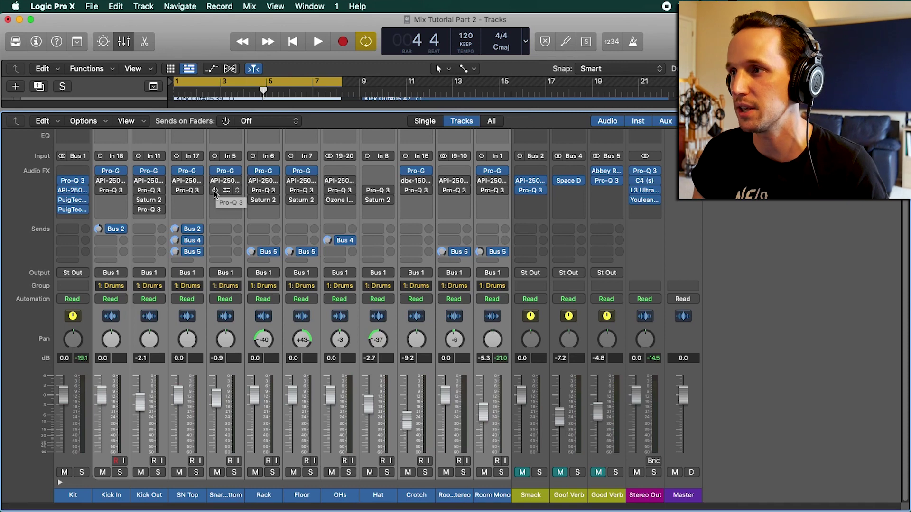
{"action": "key", "text": "space"}
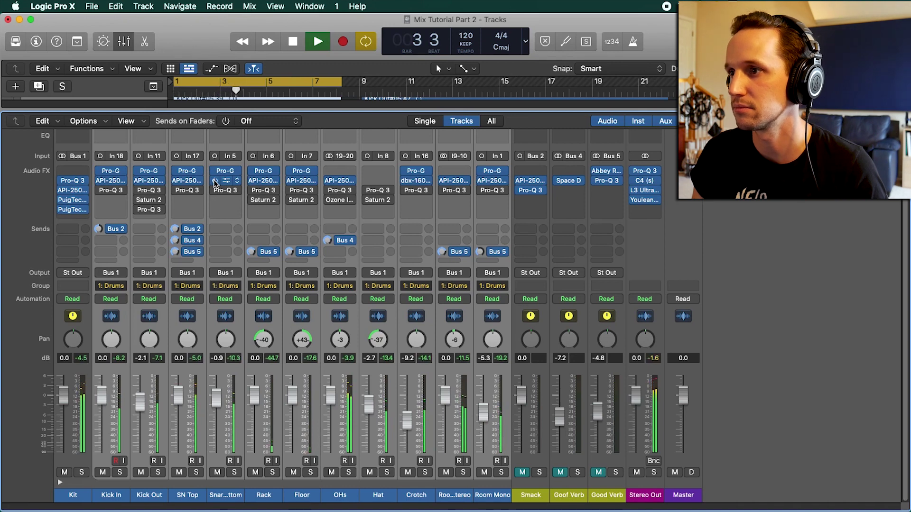
{"action": "key", "text": "space"}
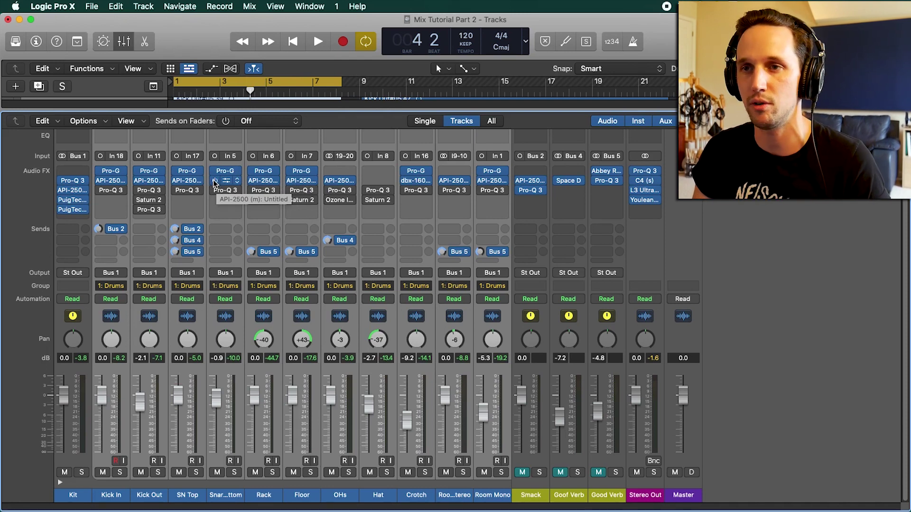
Play the drums again and enable the Pro-Q 3 equalizers directly after the compressors across the drum channels.
{"action": "key", "text": "space"}
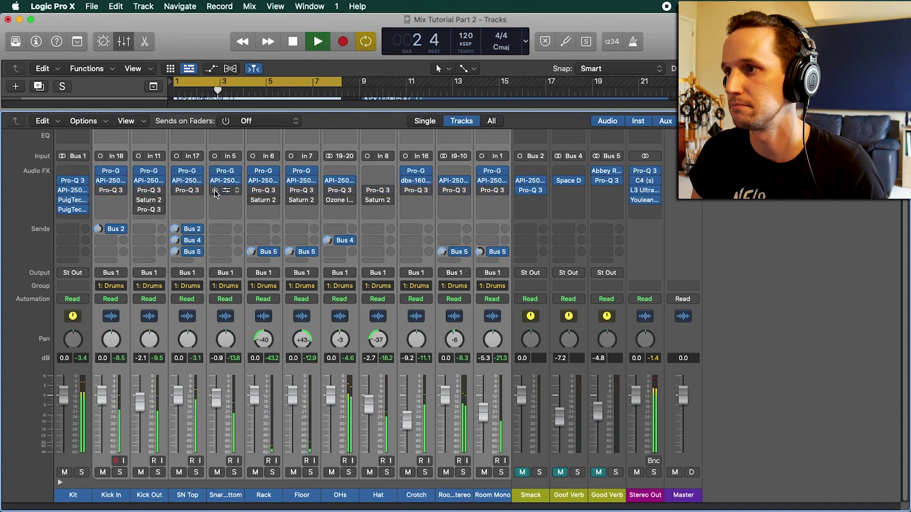
{"action": "left_click", "coordinate": [215, 181]}
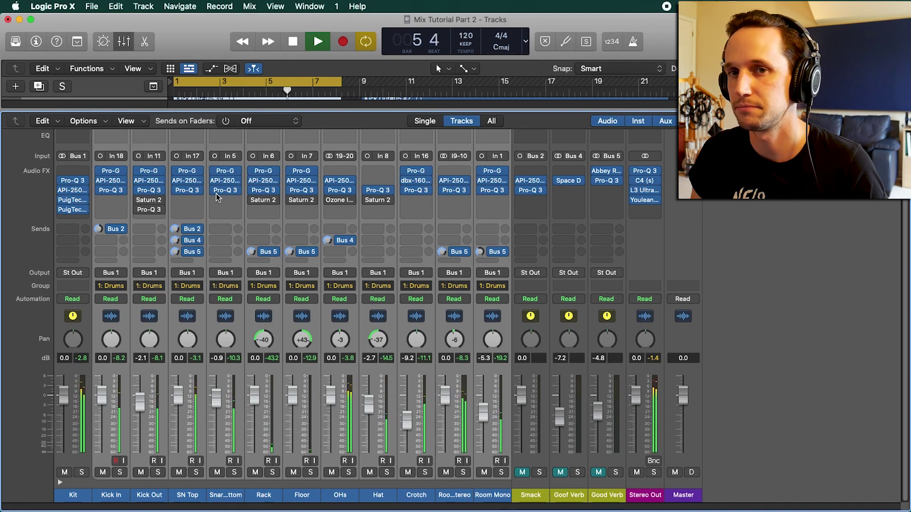
{"action": "key", "text": "space"}
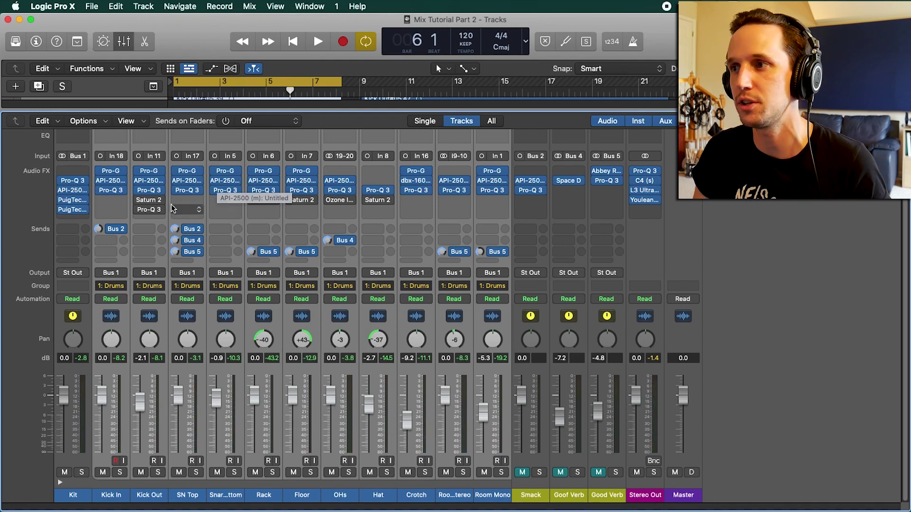
Select only the OHs channel and review the curve of its Pro-Q 3 equalizer.
{"action": "left_click", "coordinate": [129, 427]}
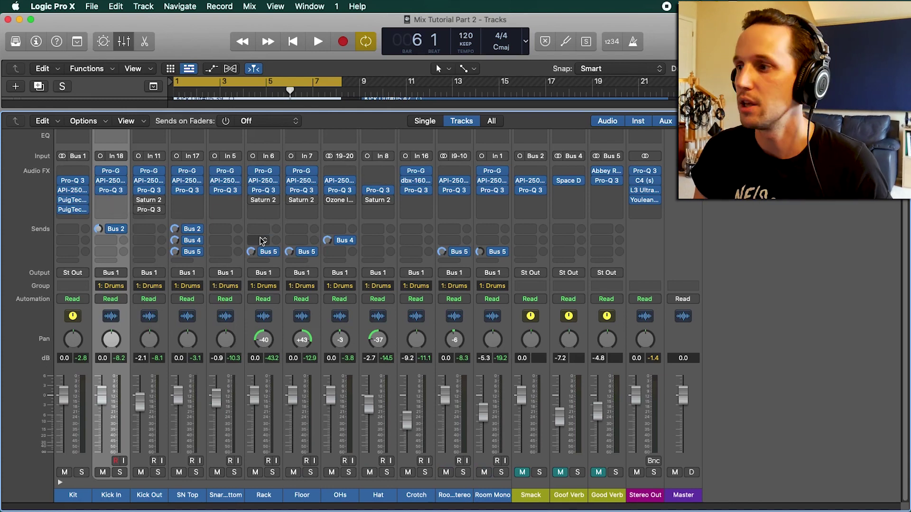
{"action": "left_click", "coordinate": [349, 495]}
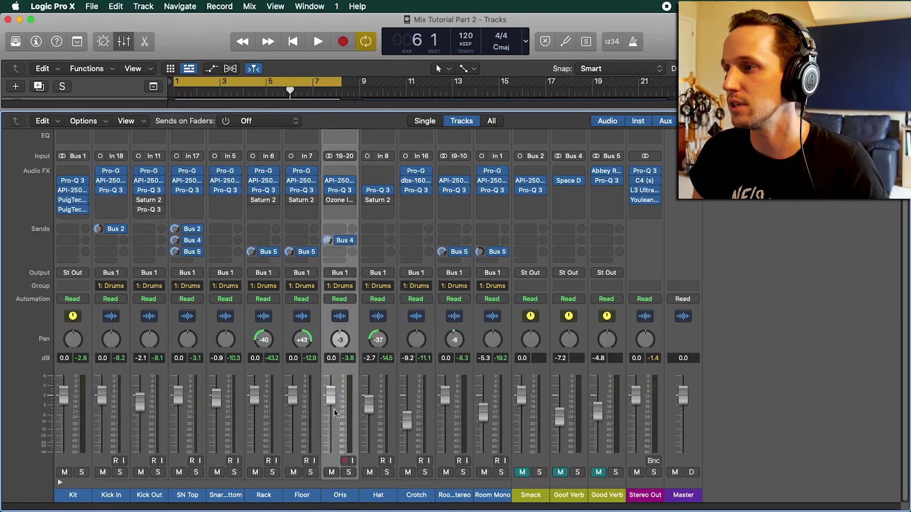
{"action": "left_click", "coordinate": [341, 192]}
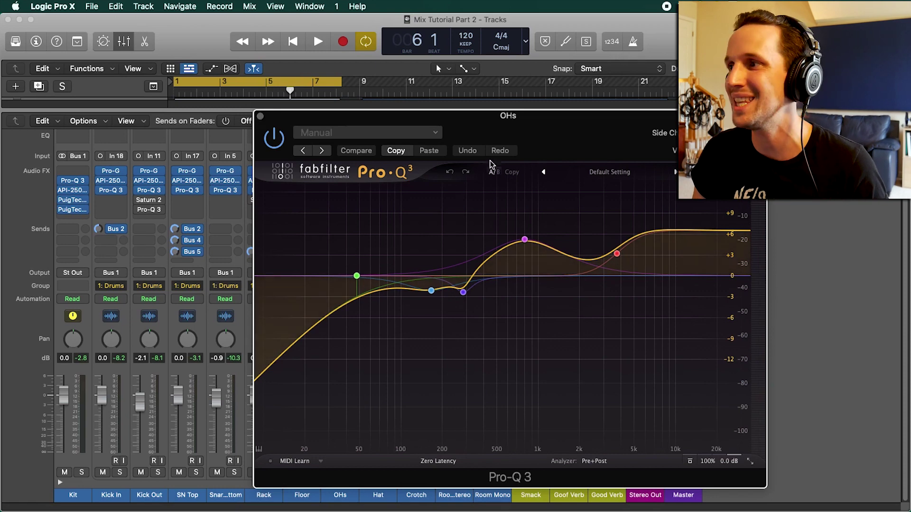
{"action": "left_click_drag", "start_coordinate": [514, 117], "coordinate": [460, 108]}
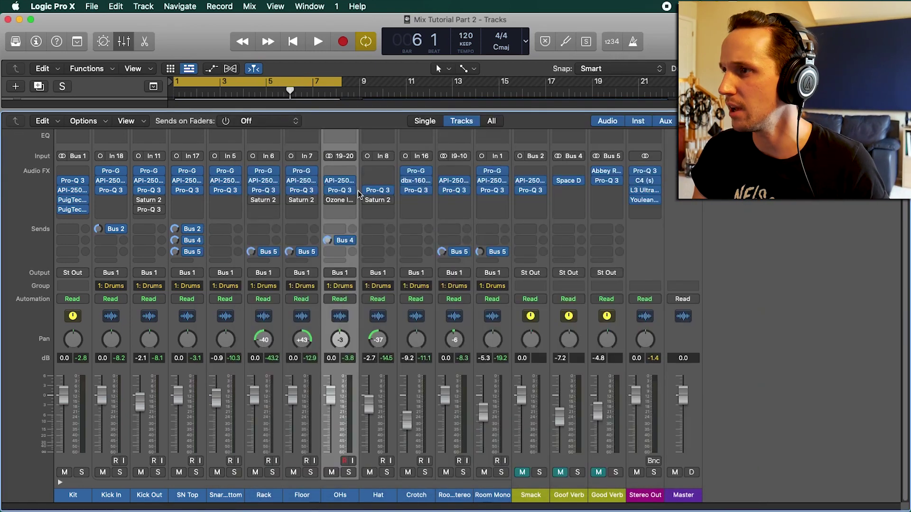
Examine the low-cut band in the Hat channel's Pro-Q 3 and close the equalizer.
{"action": "left_click", "coordinate": [378, 189]}
{"action": "scroll", "coordinate": [500, 357], "scroll_direction": "down", "scroll_amount": 5}
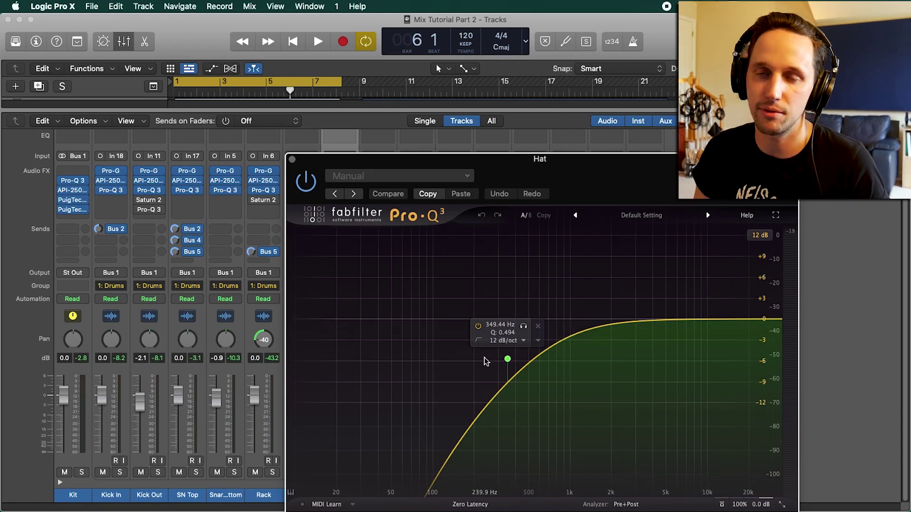
{"action": "key", "text": "super+w"}
{"action": "key", "text": "Down"}
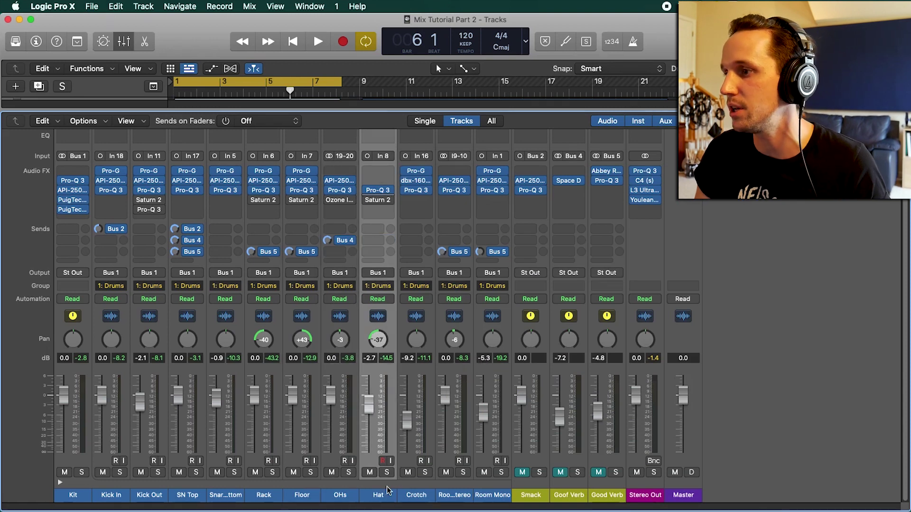
Audition the Hat channel in solo during playback and clear its solo.
{"action": "key", "text": "s"}
{"action": "key", "text": "space"}
{"action": "mouse_move", "coordinate": [369, 192]}
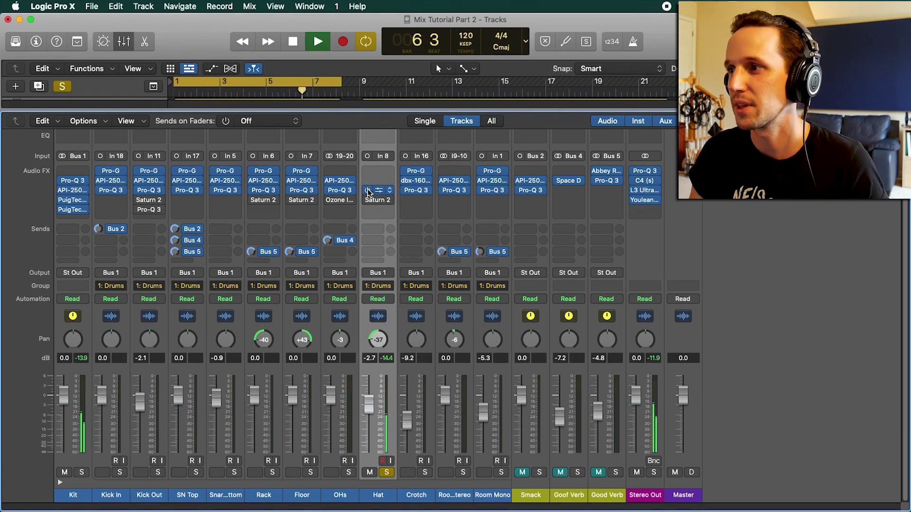
{"action": "key", "text": "space"}
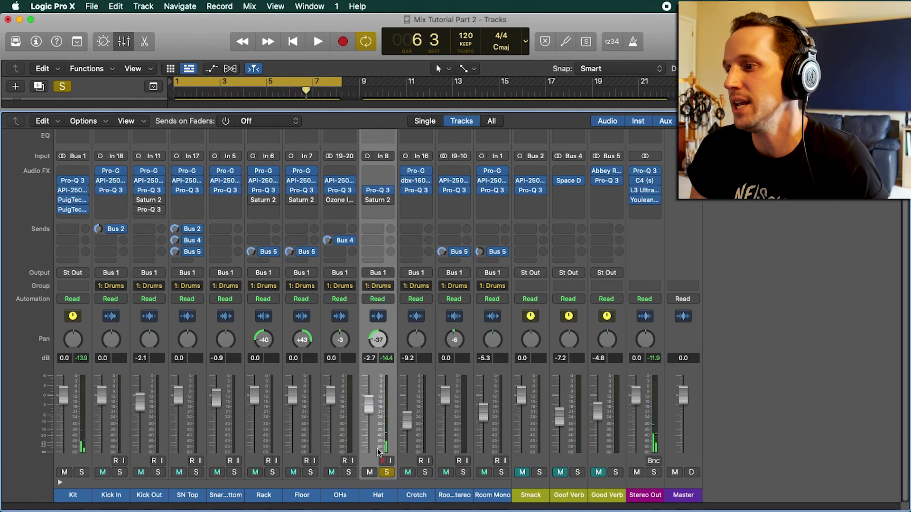
{"action": "left_click", "coordinate": [386, 472]}
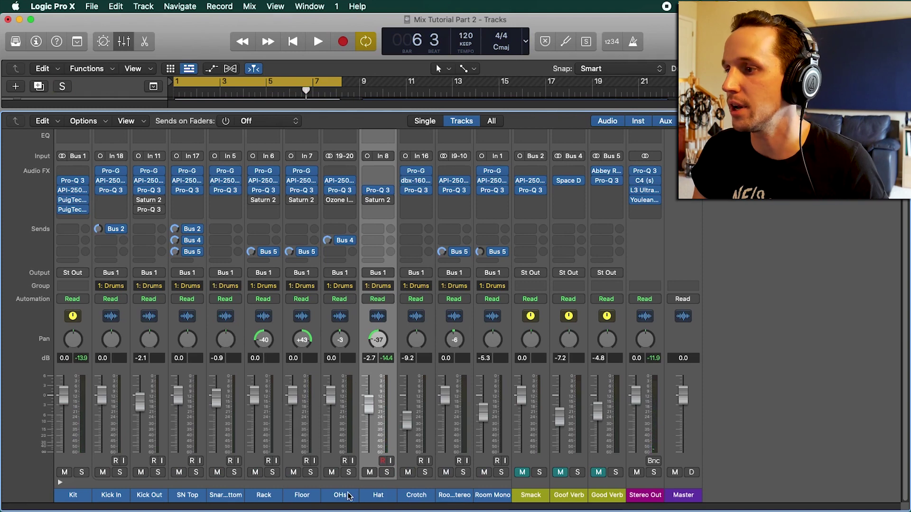
Select only the Kick In channel and examine the boost and cut bands in its Pro-Q 3.
{"action": "left_click_drag", "start_coordinate": [125, 495], "coordinate": [135, 497]}
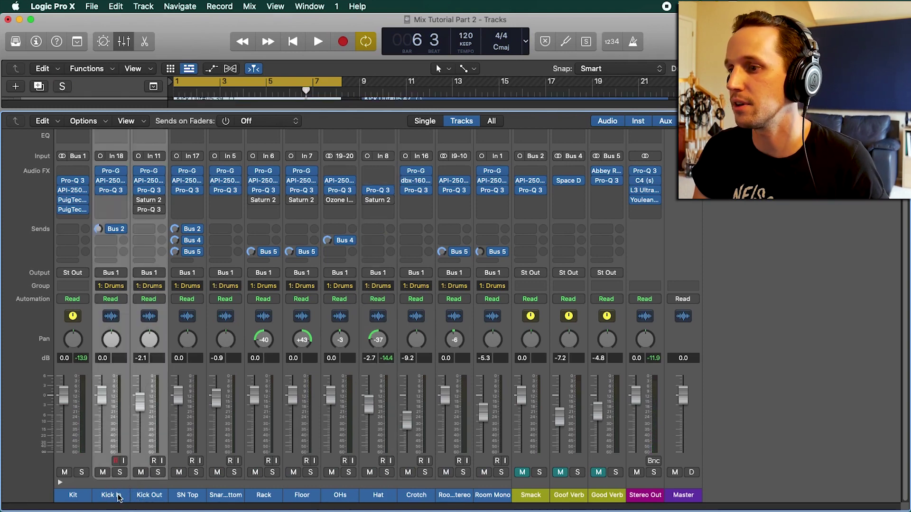
{"action": "left_click", "coordinate": [118, 496]}
{"action": "left_click", "coordinate": [112, 190]}
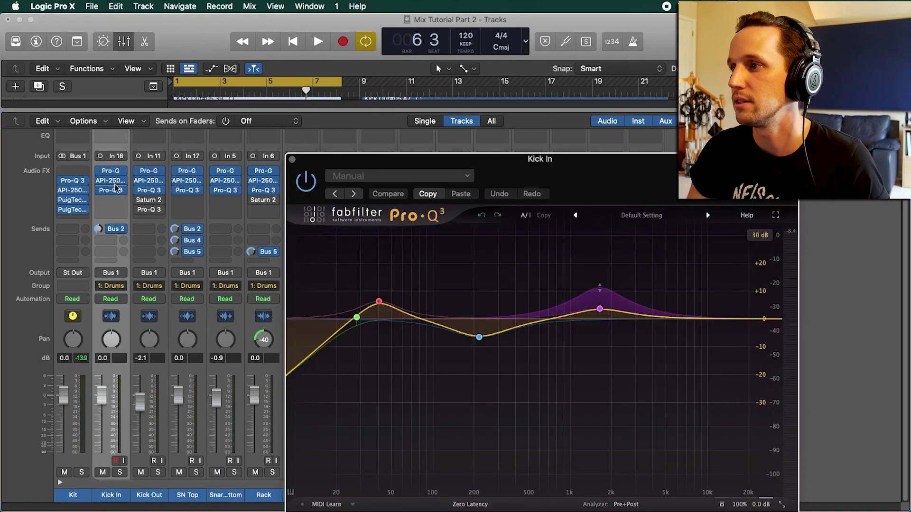
{"action": "mouse_move", "coordinate": [383, 300]}
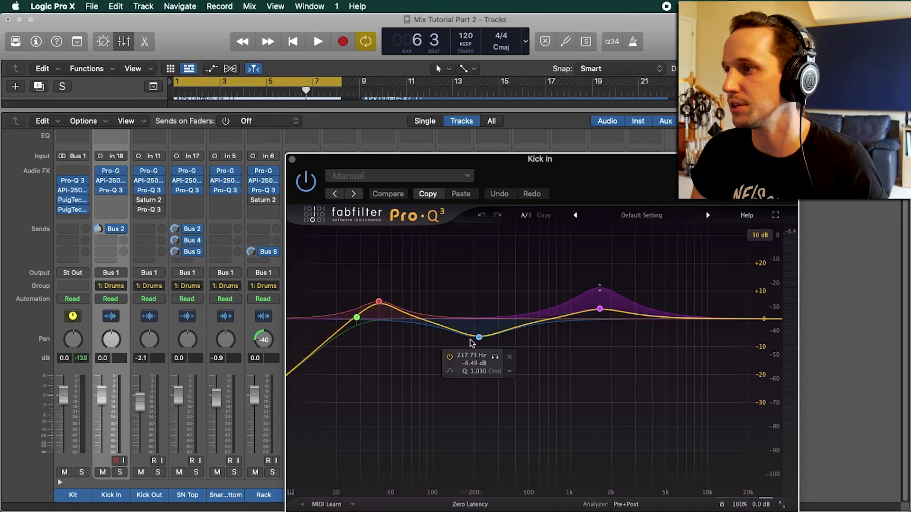
{"action": "mouse_move", "coordinate": [600, 313]}
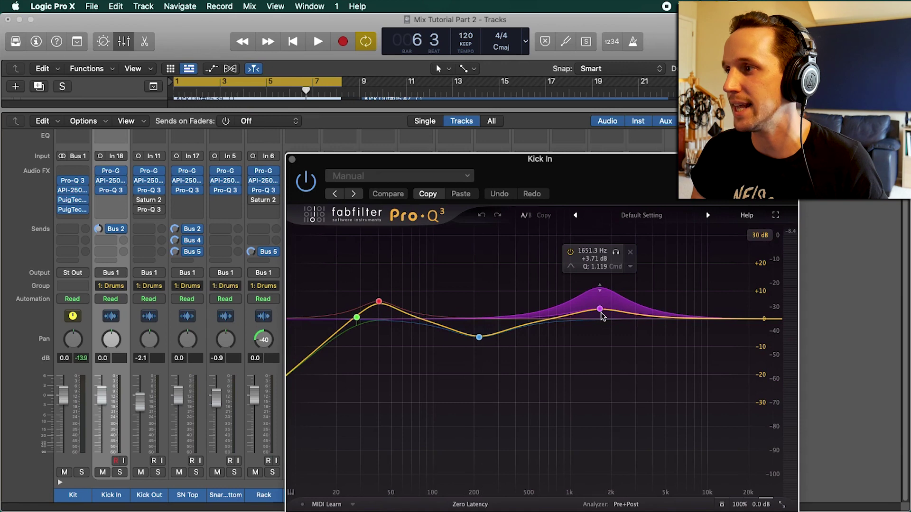
Play Kick In soloed, compare it with its Pro-Q 3 bypassed and enabled, and close the equalizer.
{"action": "left_click", "coordinate": [119, 472]}
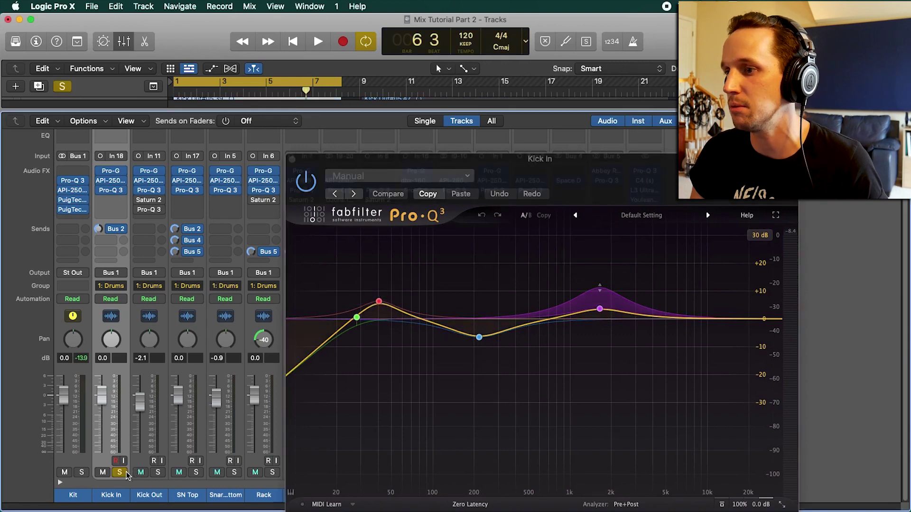
{"action": "key", "text": "space"}
{"action": "left_click_drag", "start_coordinate": [565, 176], "coordinate": [537, 124]}
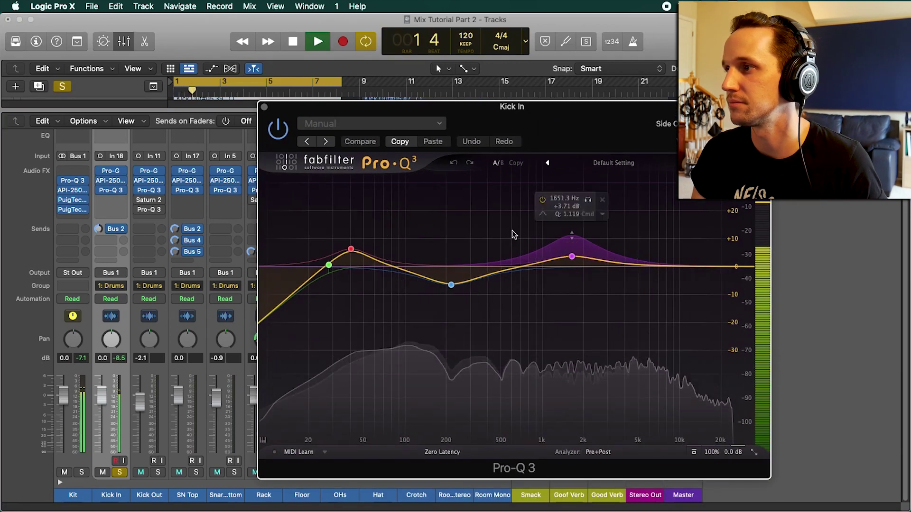
{"action": "left_click", "coordinate": [278, 130]}
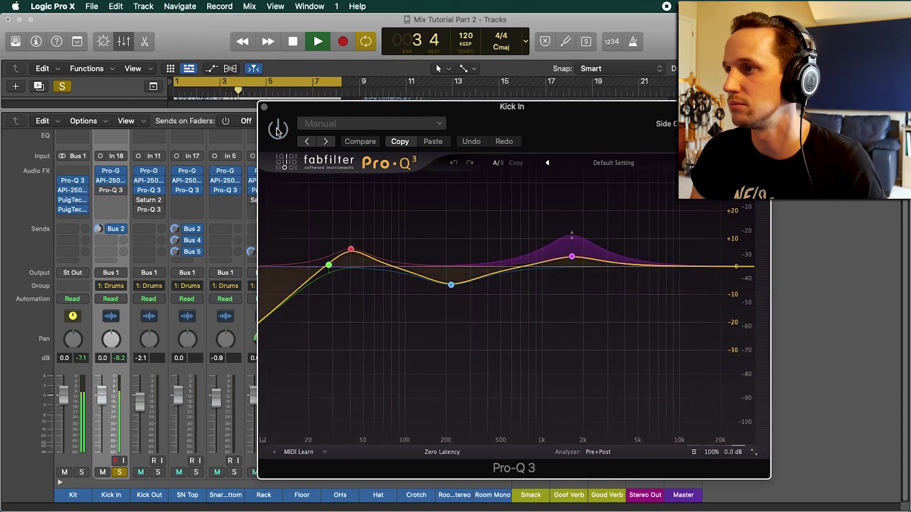
{"action": "left_click", "coordinate": [278, 130]}
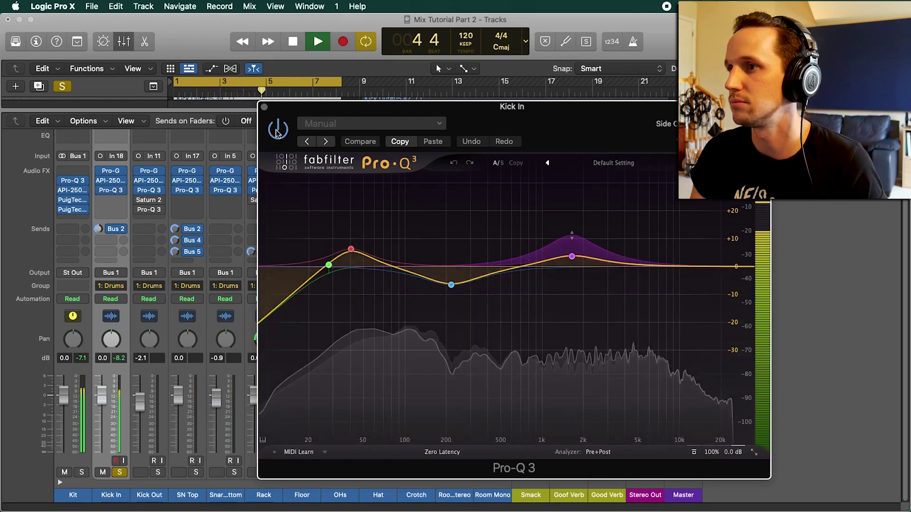
{"action": "left_click", "coordinate": [264, 108]}
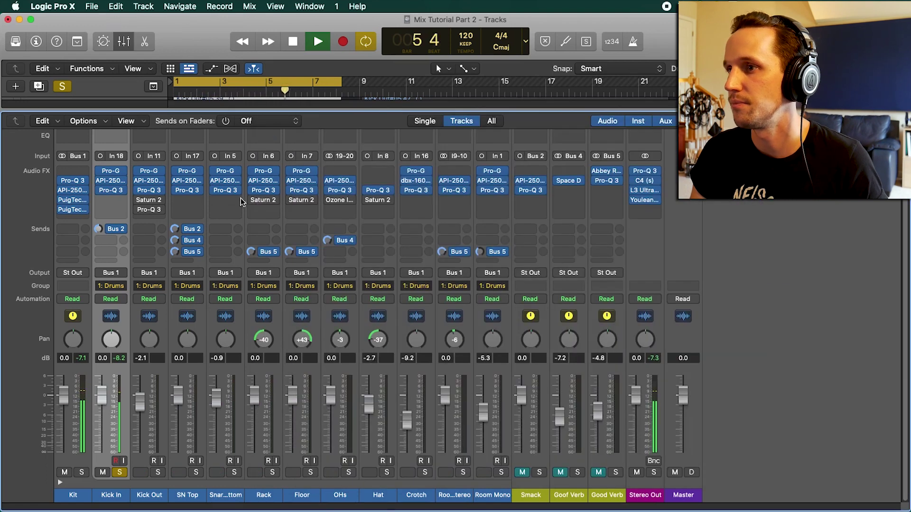
{"action": "key", "text": "space"}
Switch the solo from Kick In to Kick Out and examine the bands of Kick Out's first Pro-Q 3.
{"action": "left_click", "coordinate": [136, 492]}
{"action": "left_click", "coordinate": [119, 473]}
{"action": "left_click", "coordinate": [141, 472]}
{"action": "left_click", "coordinate": [158, 473]}
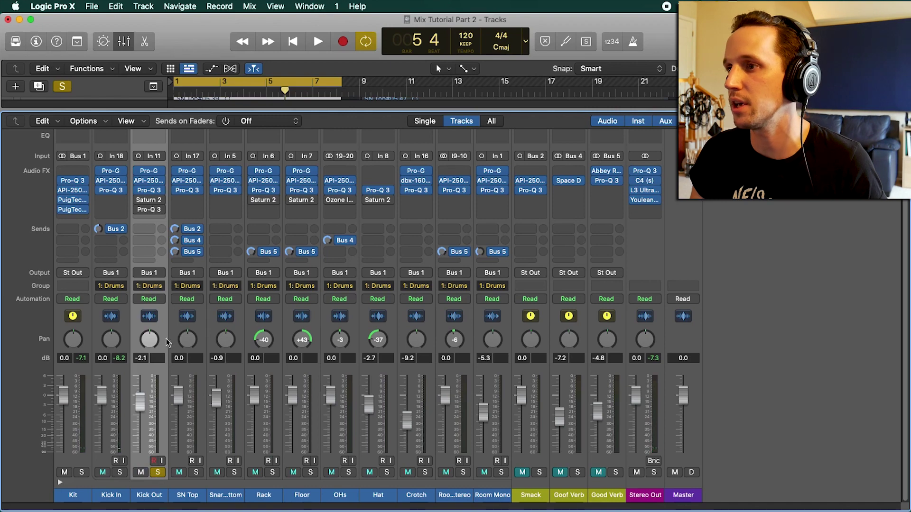
{"action": "left_click", "coordinate": [151, 190]}
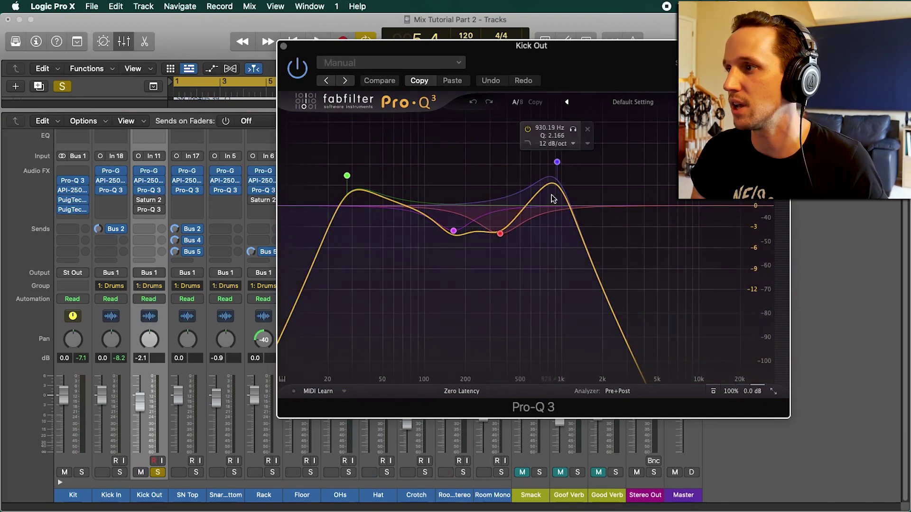
Play Kick Out with its first Pro-Q 3 bypassed and enabled for comparison, and clear the channel's solo.
{"action": "key", "text": "space"}
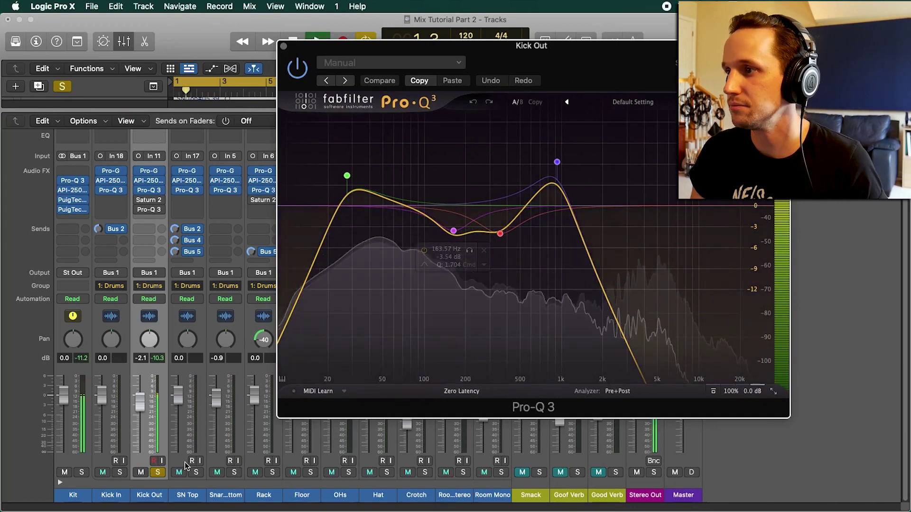
{"action": "left_click", "coordinate": [290, 67]}
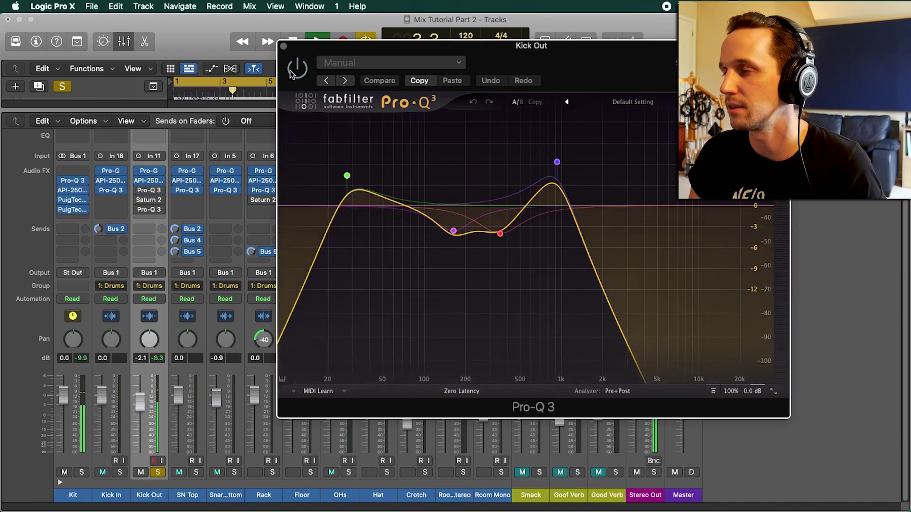
{"action": "left_click", "coordinate": [291, 69]}
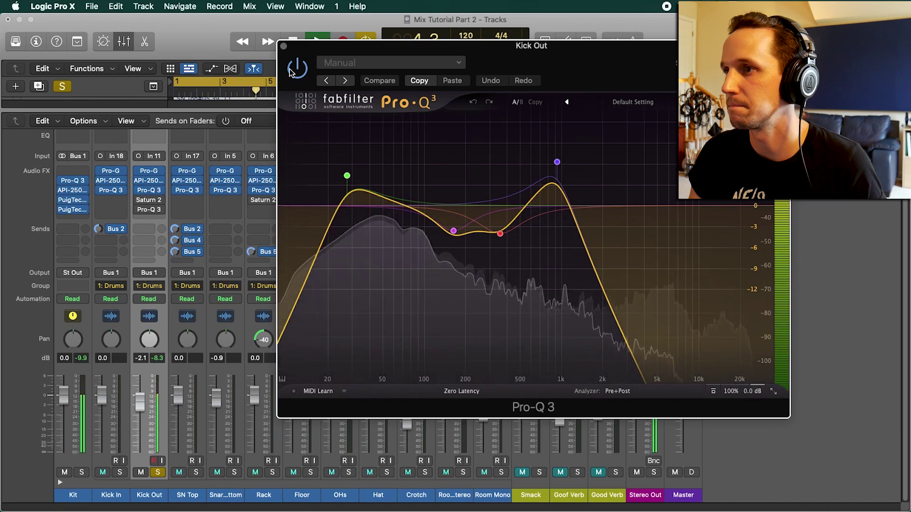
{"action": "left_click", "coordinate": [283, 46]}
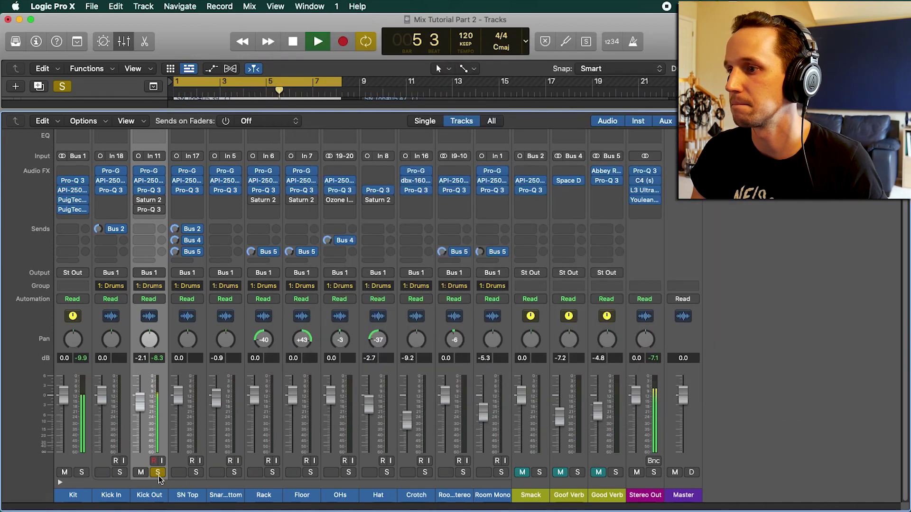
{"action": "left_click", "coordinate": [157, 473]}
{"action": "key", "text": "space"}
Solo the SN Top channel and examine the boosts and narrow cuts in its Pro-Q 3.
{"action": "left_click", "coordinate": [196, 472]}
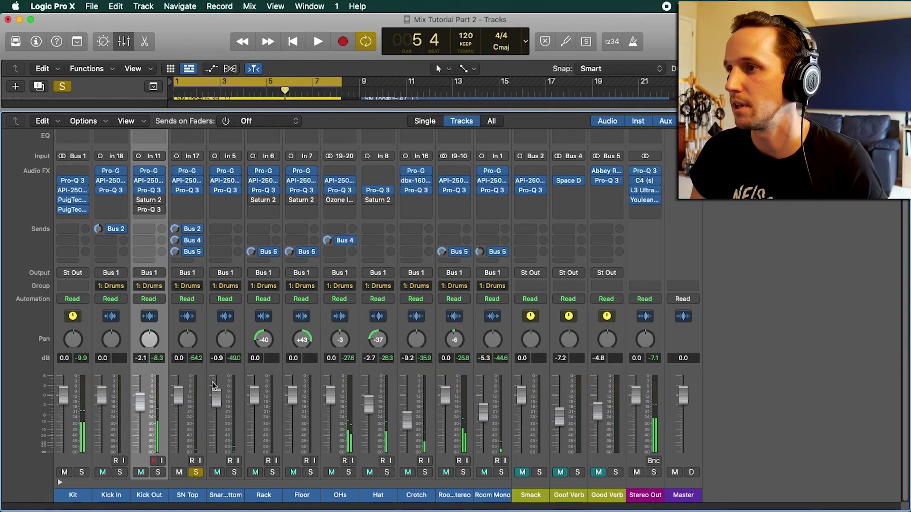
{"action": "left_click", "coordinate": [188, 191]}
{"action": "left_click_drag", "start_coordinate": [517, 198], "coordinate": [514, 149]}
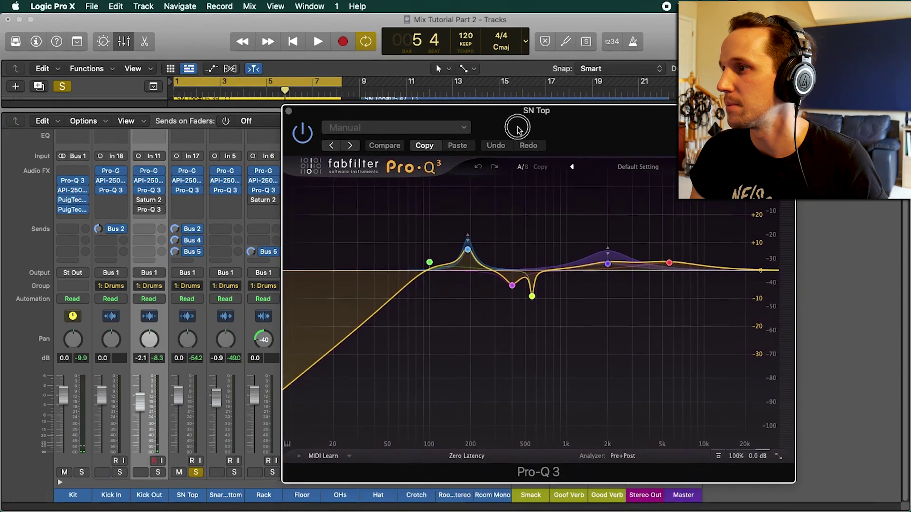
{"action": "mouse_move", "coordinate": [468, 252]}
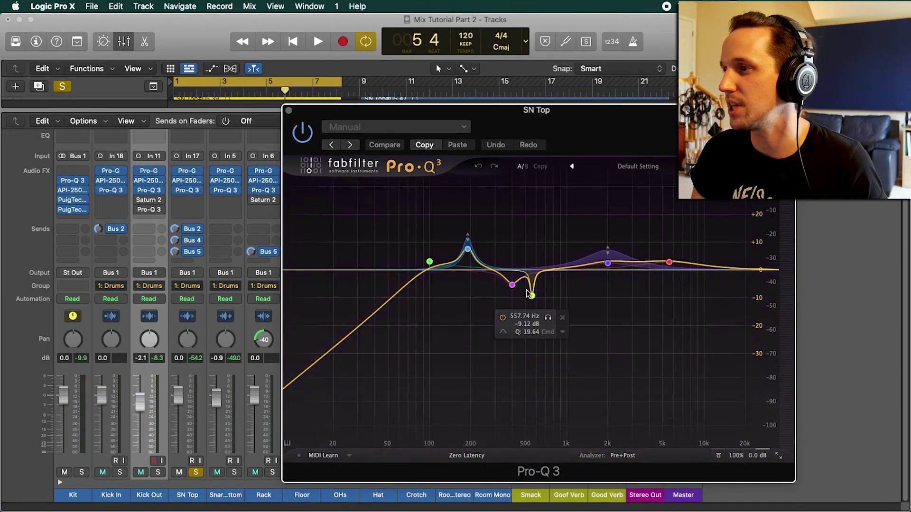
{"action": "mouse_move", "coordinate": [609, 267]}
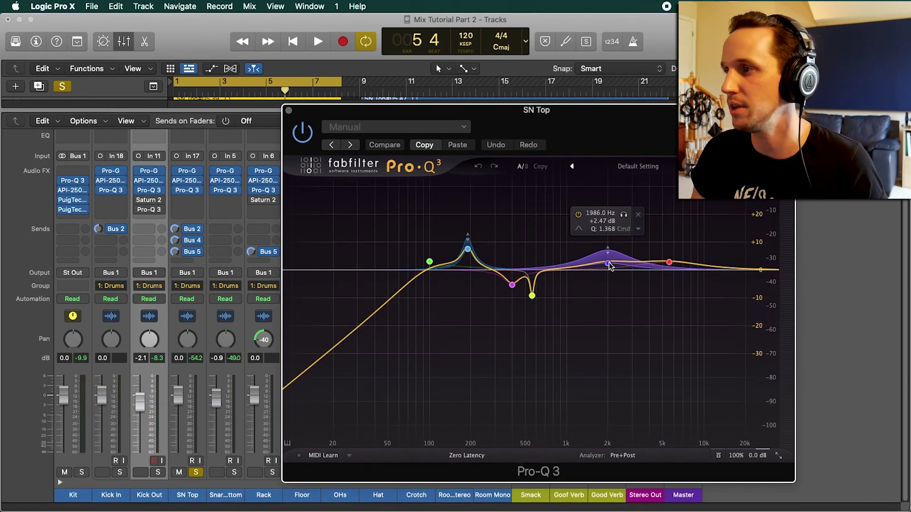
Play SN Top with its Pro-Q 3 bypassed and enabled for comparison, and clear the channel's solo.
{"action": "key", "text": "space"}
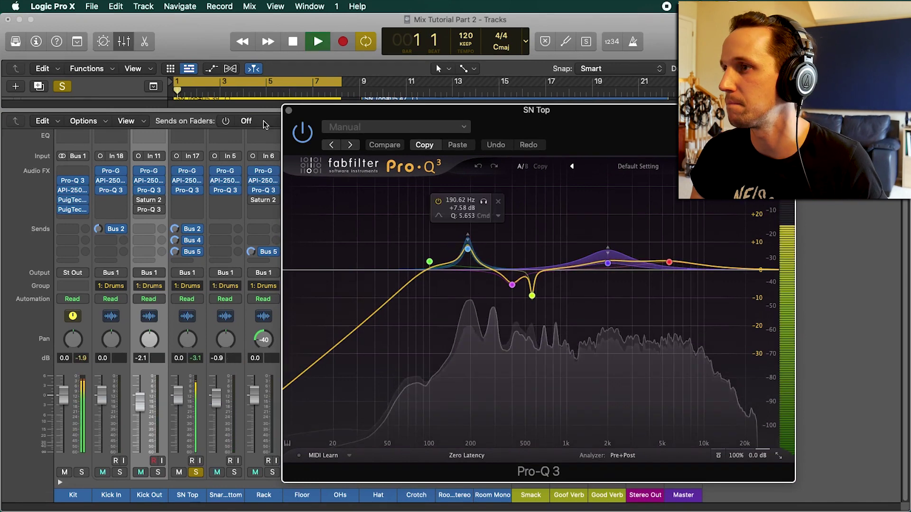
{"action": "left_click", "coordinate": [304, 140]}
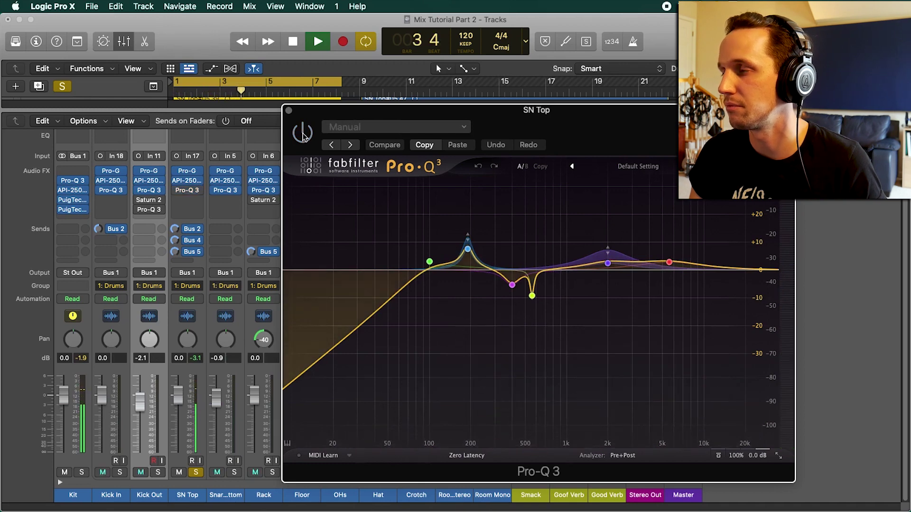
{"action": "left_click", "coordinate": [304, 134]}
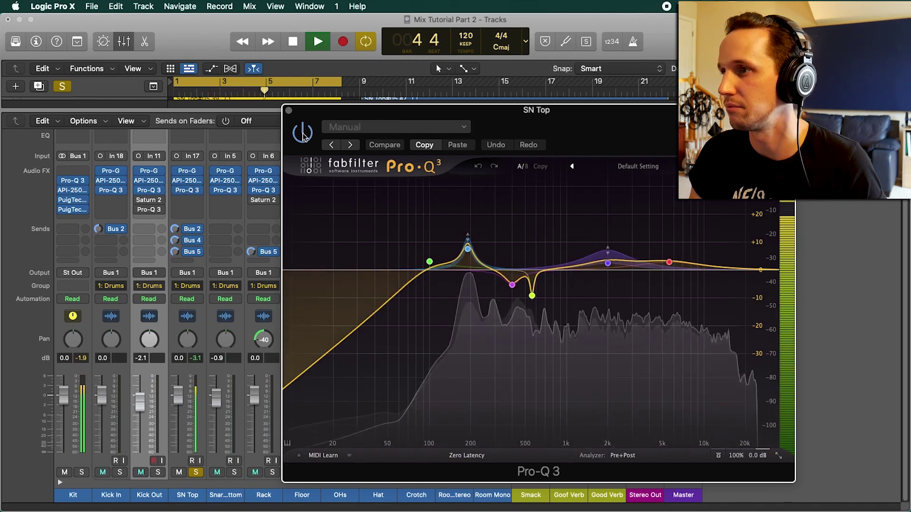
{"action": "key", "text": "super+w"}
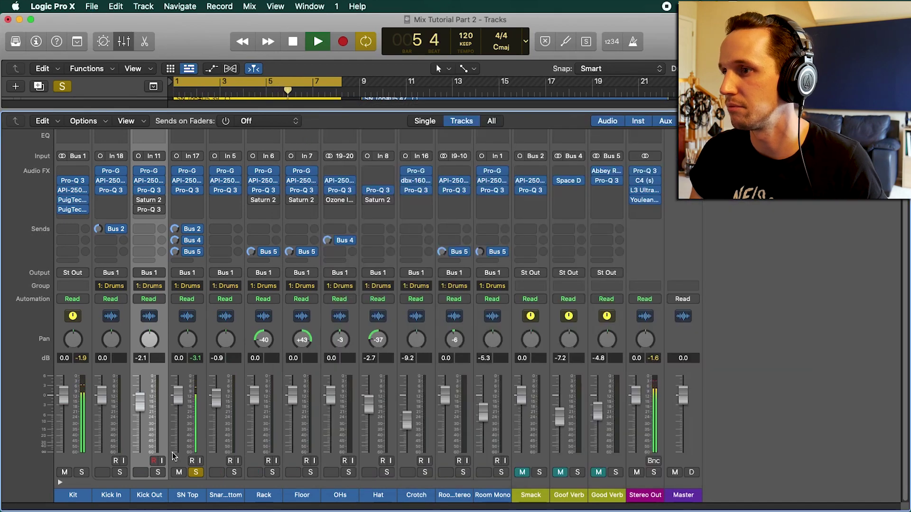
{"action": "key", "text": "space"}
{"action": "left_click", "coordinate": [196, 472]}
Solo the Snare Bottom channel and examine the low-cut band in its Pro-Q 3.
{"action": "left_click", "coordinate": [234, 472]}
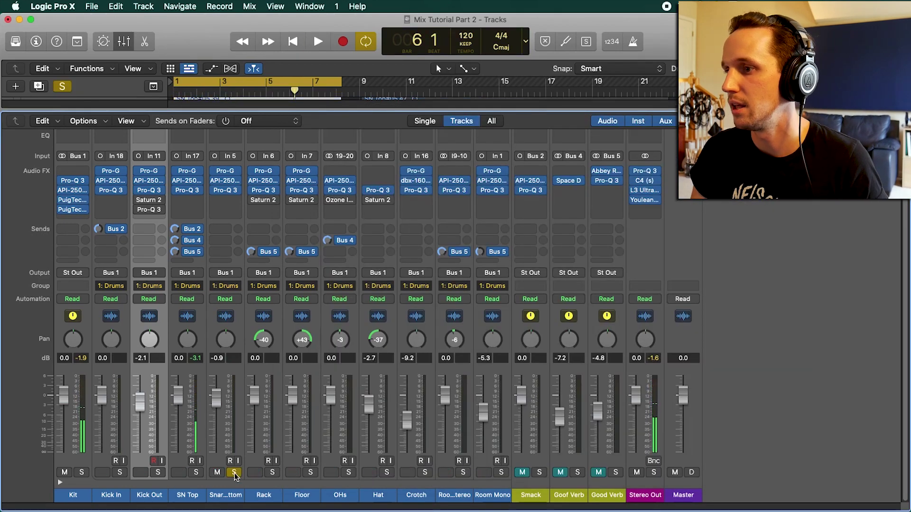
{"action": "left_click", "coordinate": [227, 190]}
{"action": "left_click_drag", "start_coordinate": [505, 176], "coordinate": [444, 95]}
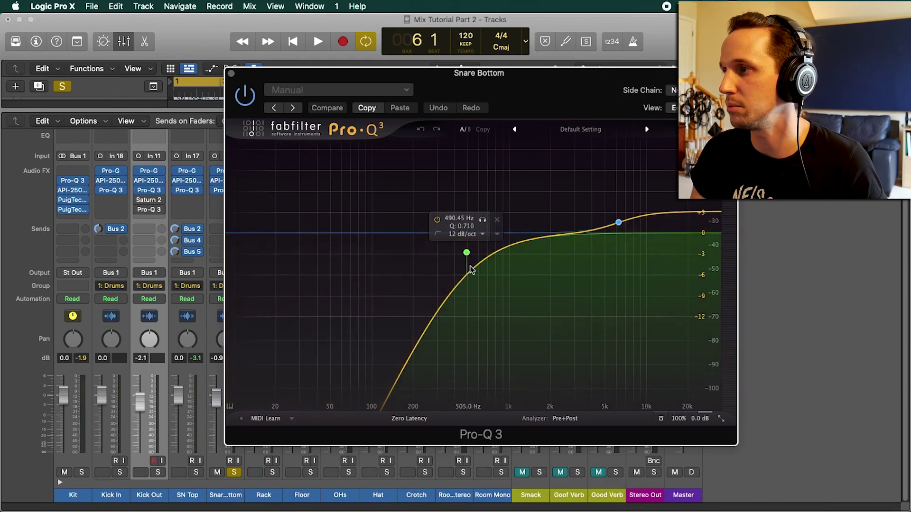
{"action": "key", "text": "super+w"}
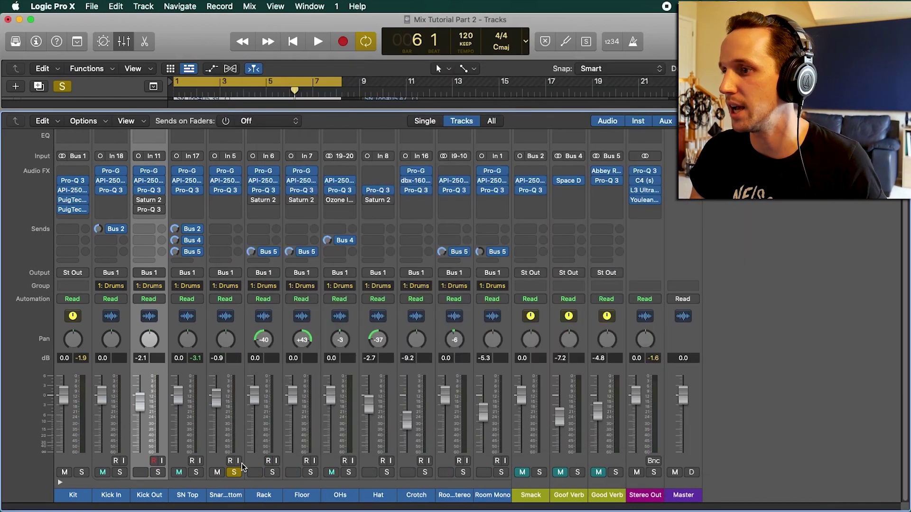
Clear Snare Bottom's solo and examine the Pro-Q 3 curves on the Rack and Floor tom channels.
{"action": "left_click", "coordinate": [234, 472]}
{"action": "left_click", "coordinate": [264, 495]}
{"action": "left_click", "coordinate": [295, 495], "text": "shift"}
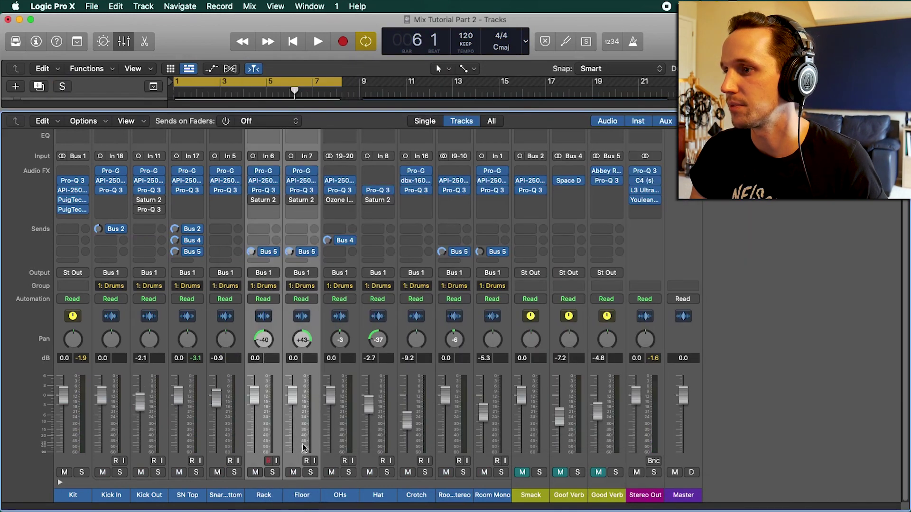
{"action": "left_click", "coordinate": [264, 190]}
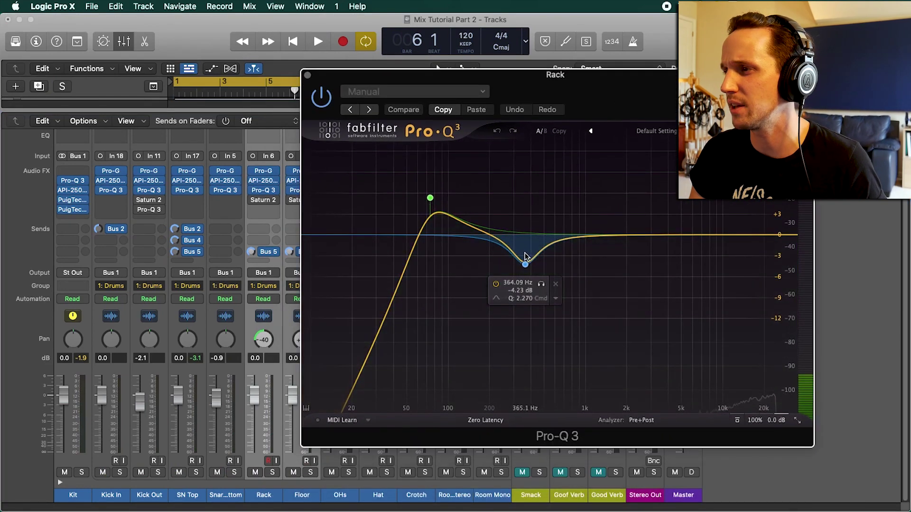
{"action": "key", "text": "super+w"}
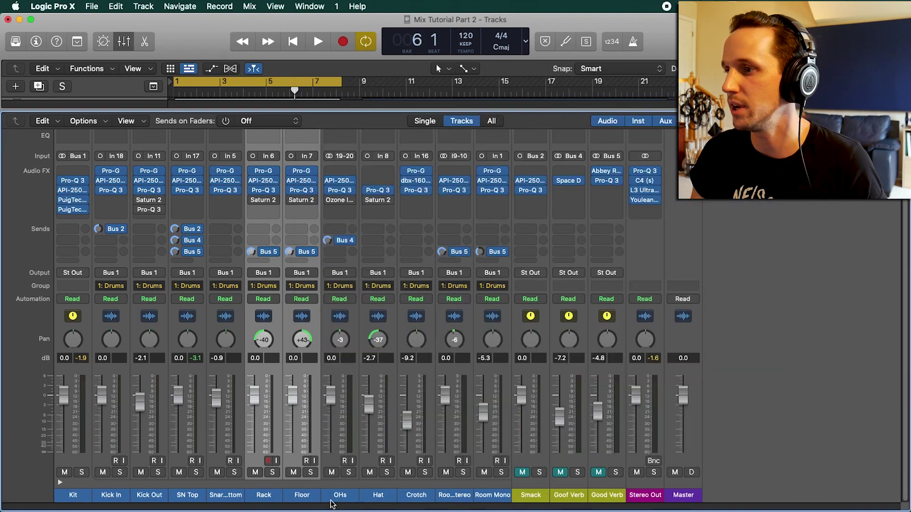
{"action": "left_click", "coordinate": [304, 192]}
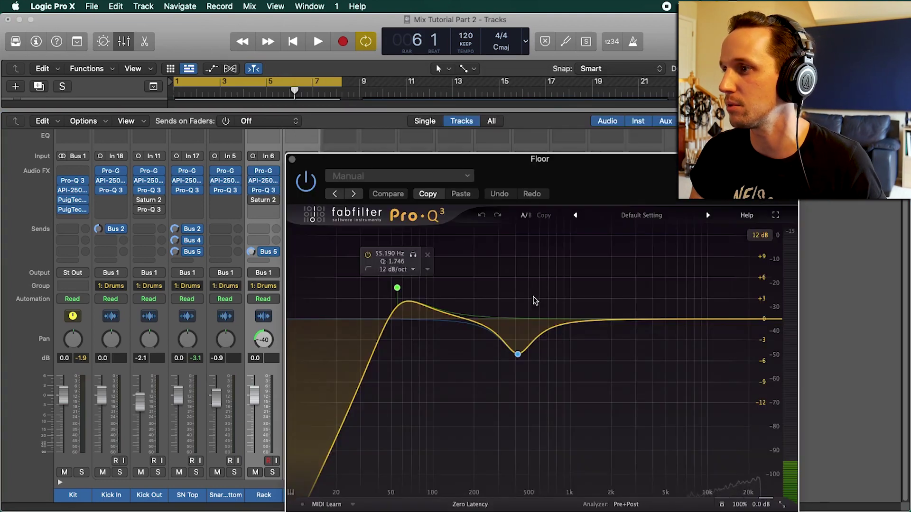
{"action": "key", "text": "super+w"}
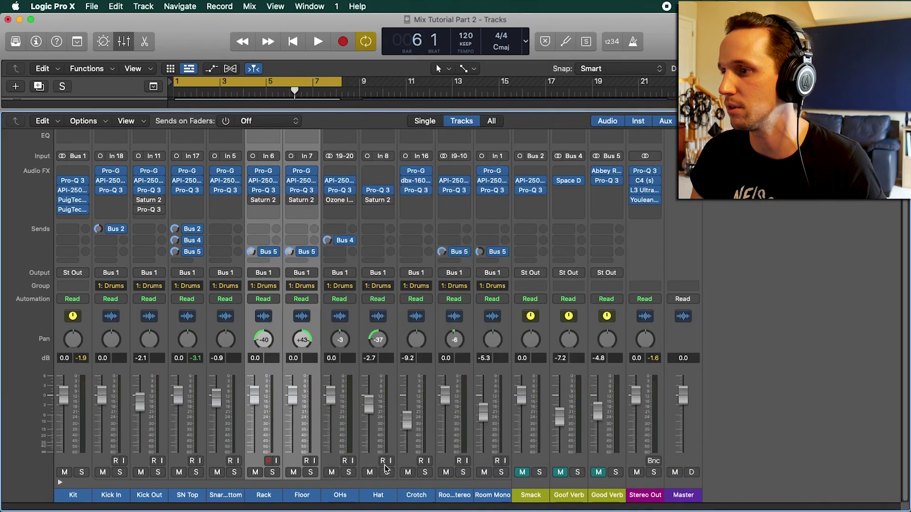
Solo and play the Crotch channel with its dbx-160 and Pro-Q 3 bypassed, and examine its Pro-G gate.
{"action": "left_click", "coordinate": [343, 497]}
{"action": "left_click", "coordinate": [378, 481]}
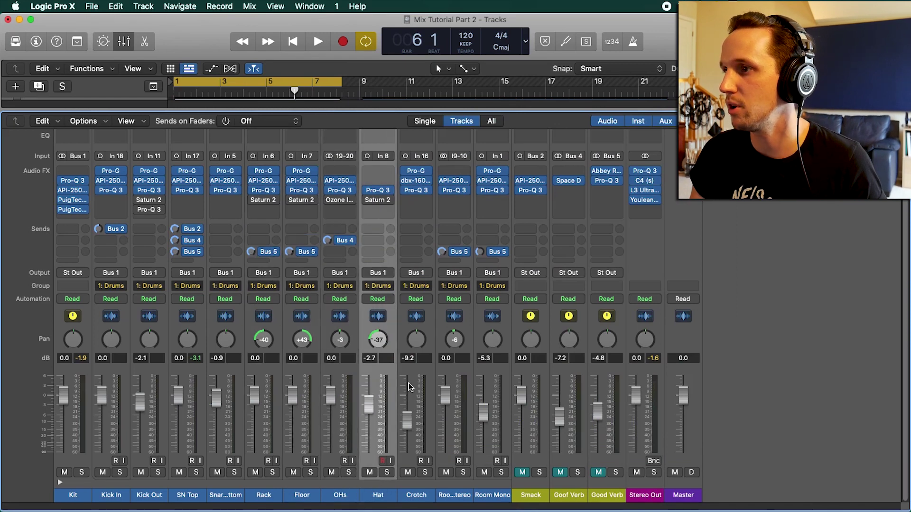
{"action": "left_click", "coordinate": [416, 495]}
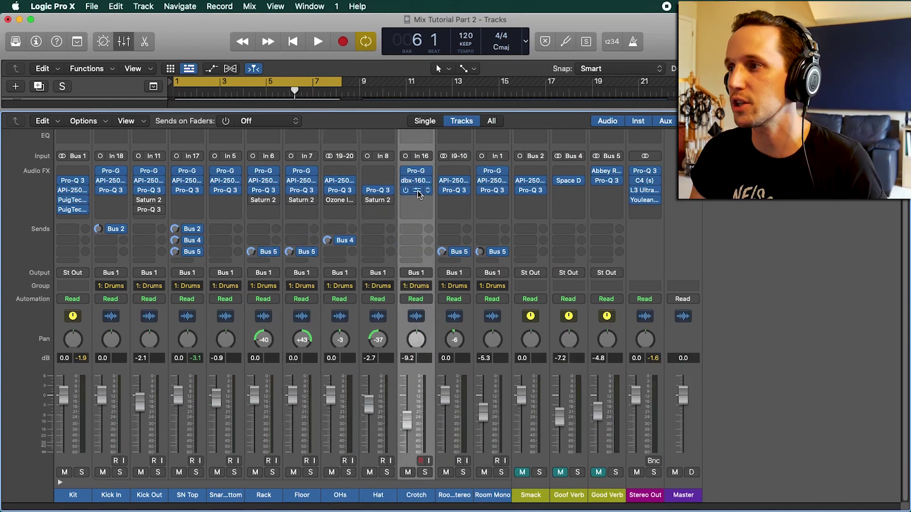
{"action": "left_click", "coordinate": [425, 473]}
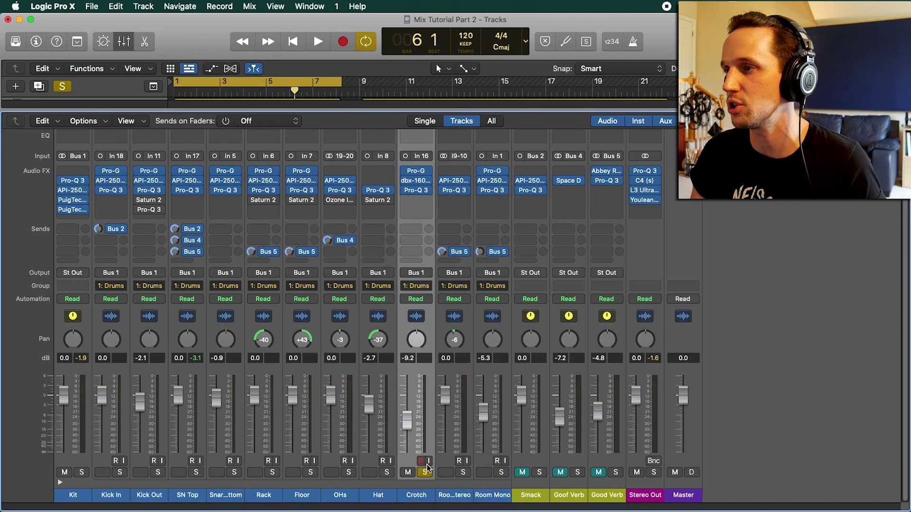
{"action": "key", "text": "space"}
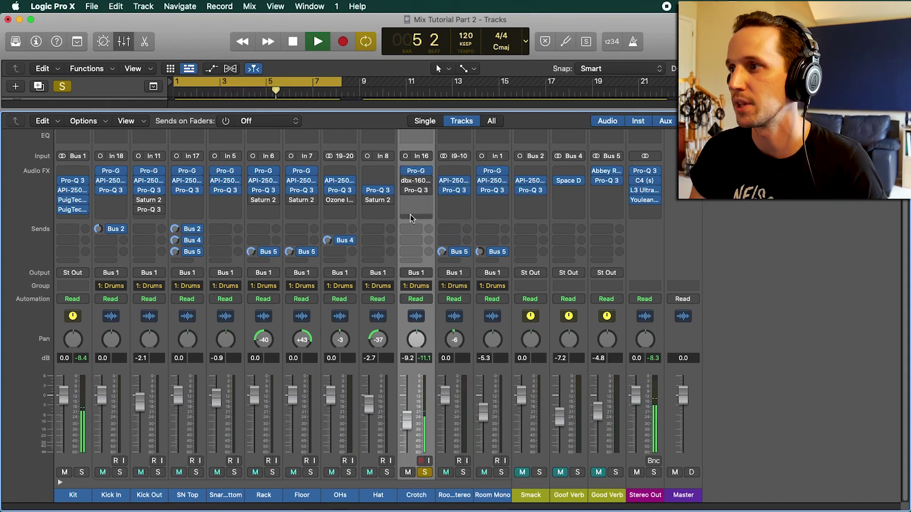
{"action": "left_click", "coordinate": [416, 175]}
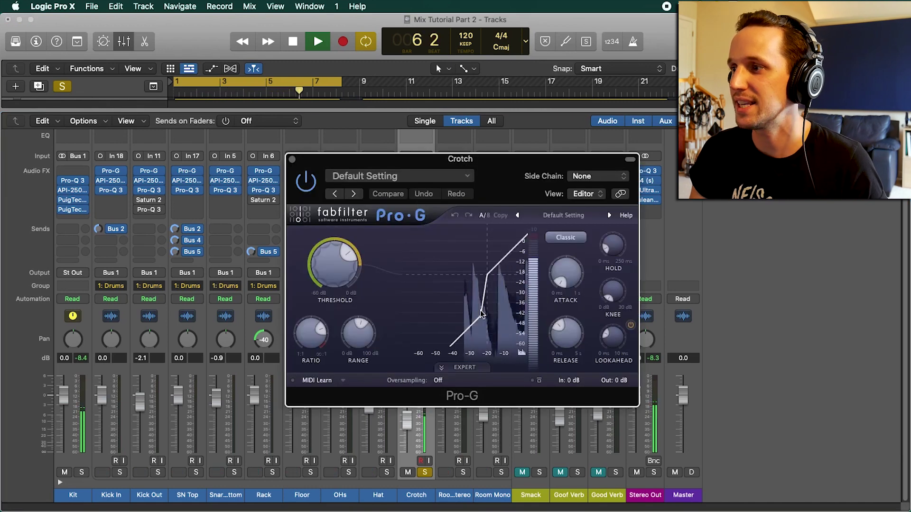
{"action": "key", "text": "space"}
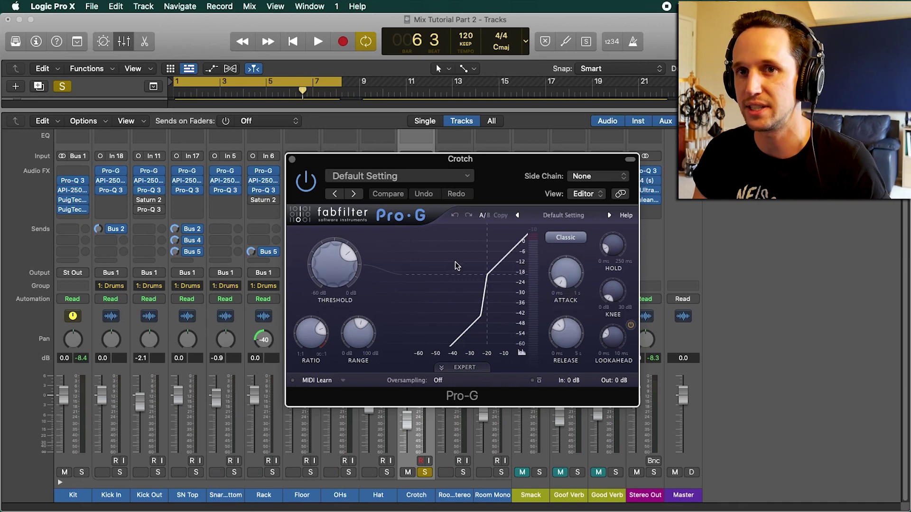
Play Crotch with its Pro-G gate bypassed and enabled for comparison, and close the gate.
{"action": "key", "text": "space"}
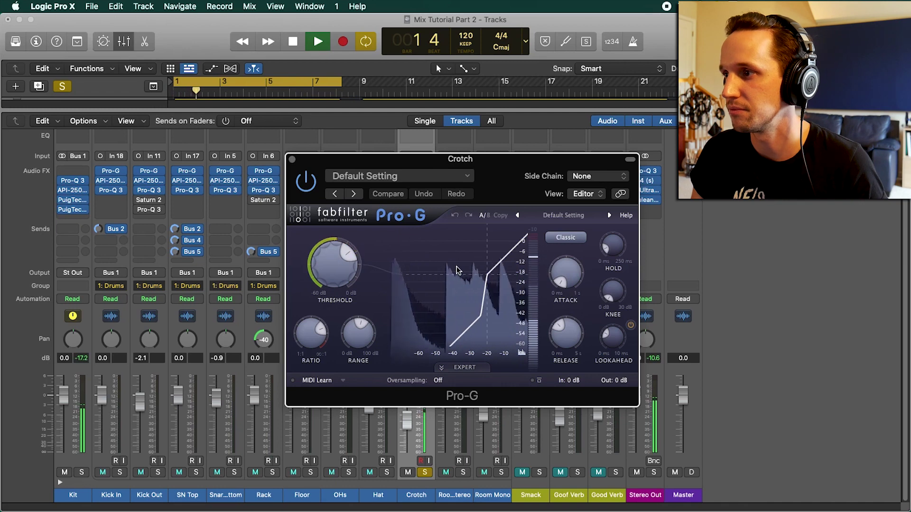
{"action": "left_click", "coordinate": [309, 184]}
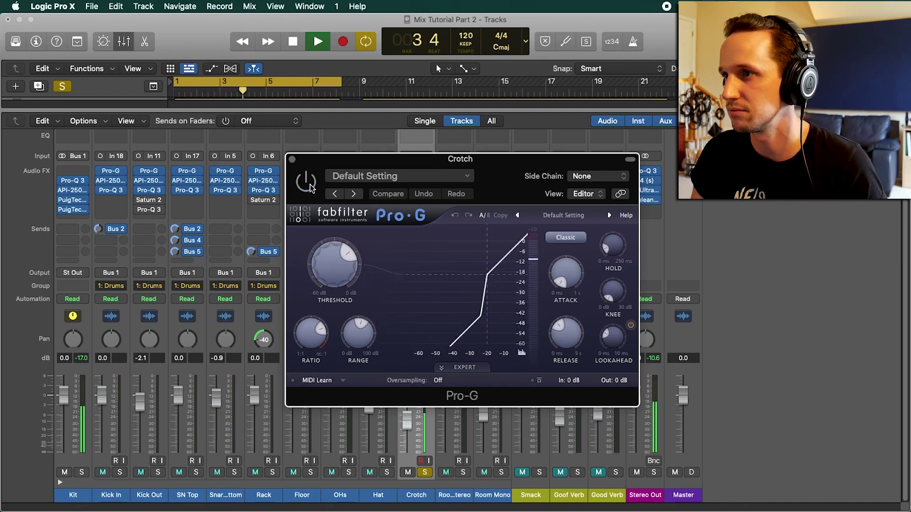
{"action": "left_click", "coordinate": [309, 184]}
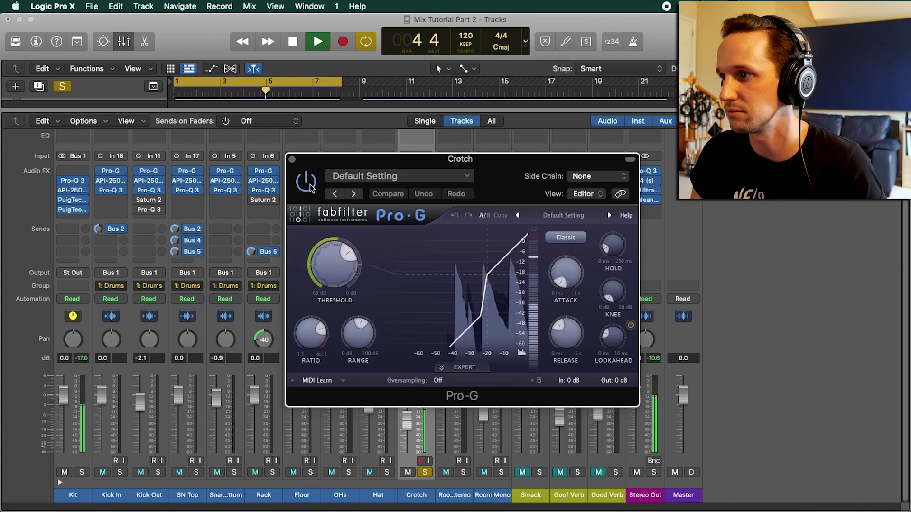
{"action": "key", "text": "super+w"}
{"action": "key", "text": "space"}
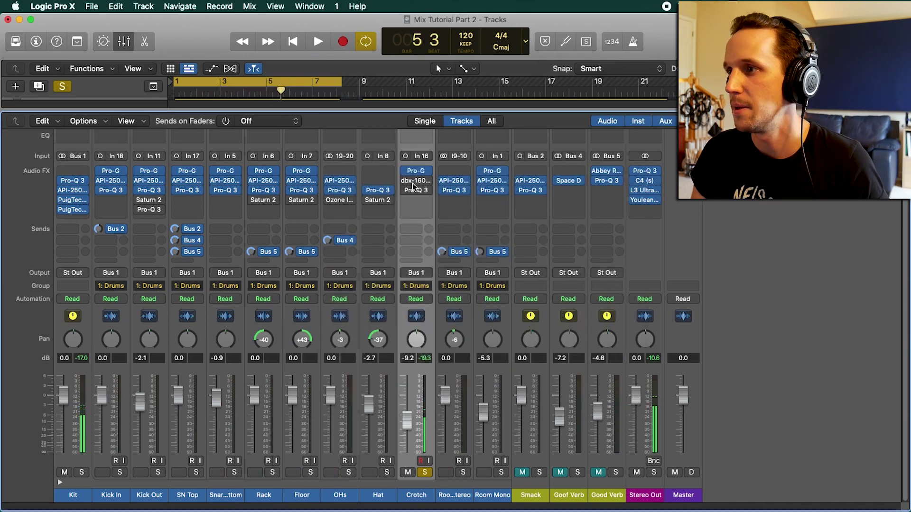
Enable the dbx-160 compressor on Crotch and listen to its effect during playback.
{"action": "left_click", "coordinate": [417, 180]}
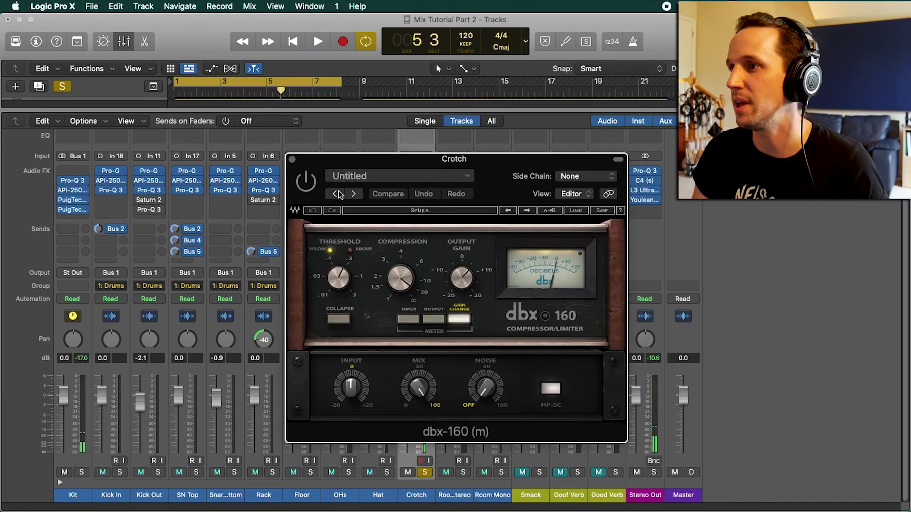
{"action": "key", "text": "space"}
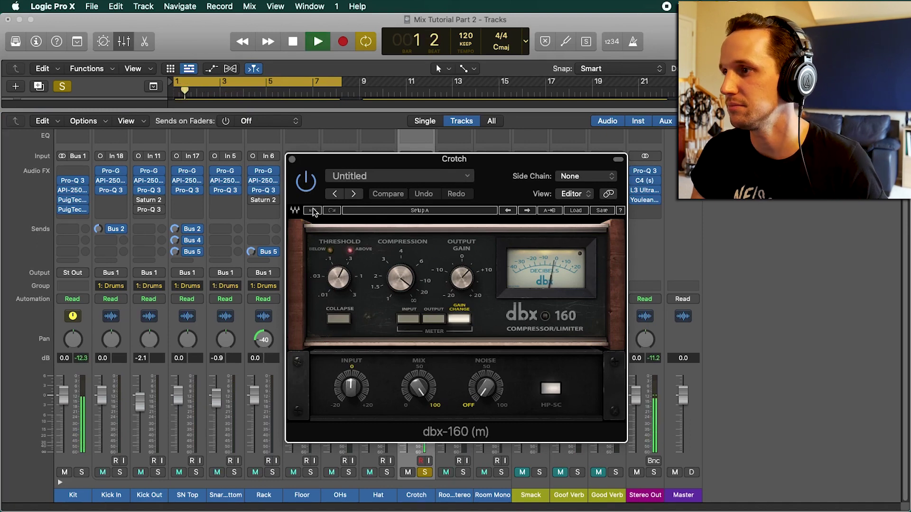
{"action": "left_click", "coordinate": [312, 184]}
{"action": "key", "text": "super+w"}
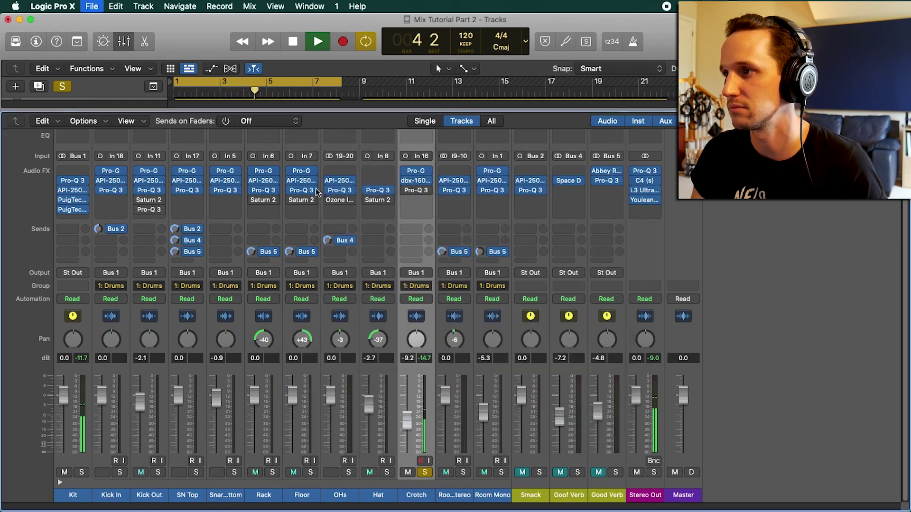
Enable Crotch's Pro-Q 3 during playback and compare the sound with the equalizer bypassed and enabled.
{"action": "left_click", "coordinate": [403, 190]}
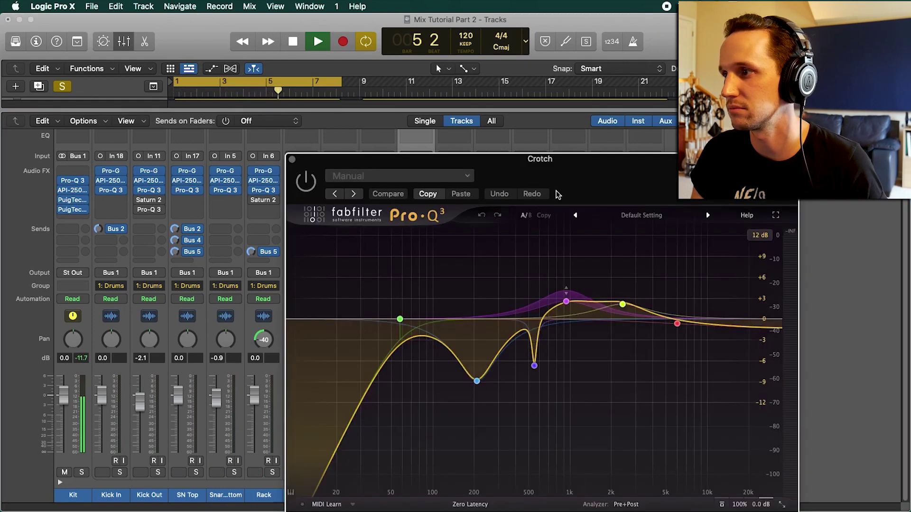
{"action": "left_click_drag", "start_coordinate": [552, 197], "coordinate": [501, 154]}
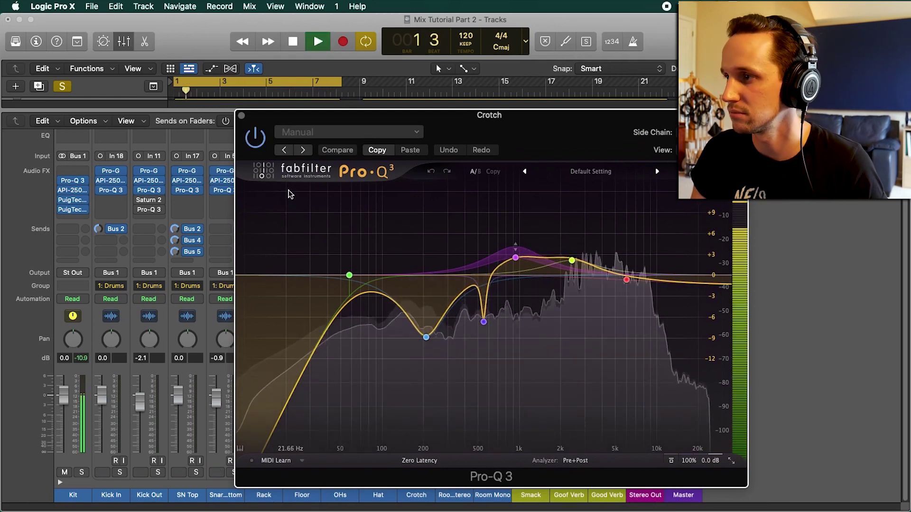
{"action": "left_click", "coordinate": [256, 138]}
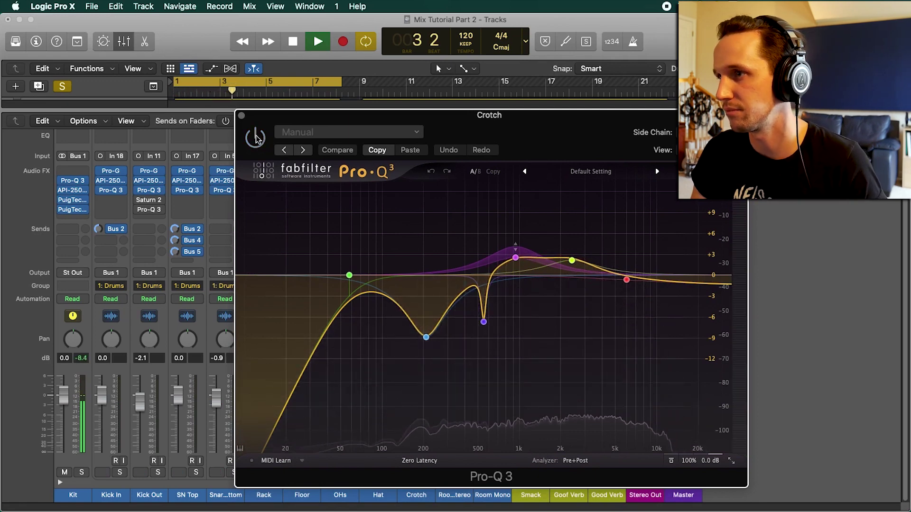
{"action": "left_click", "coordinate": [256, 138]}
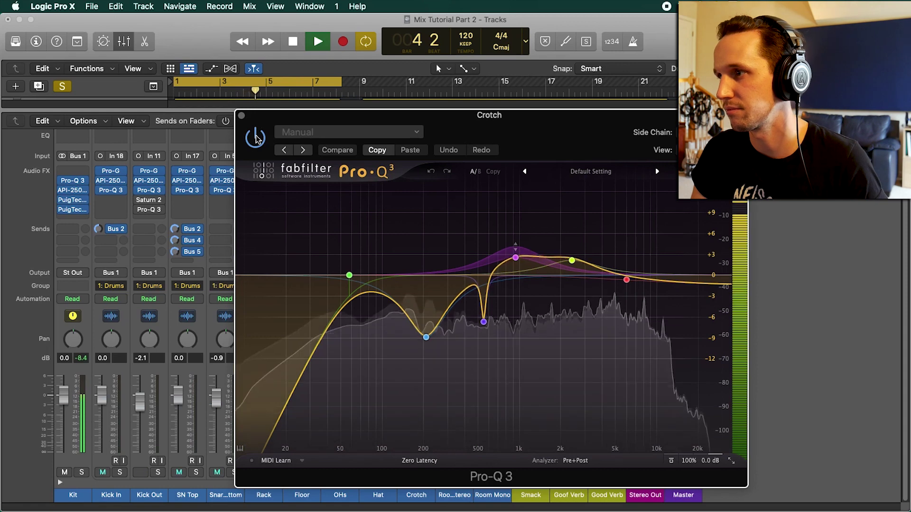
{"action": "key", "text": "space"}
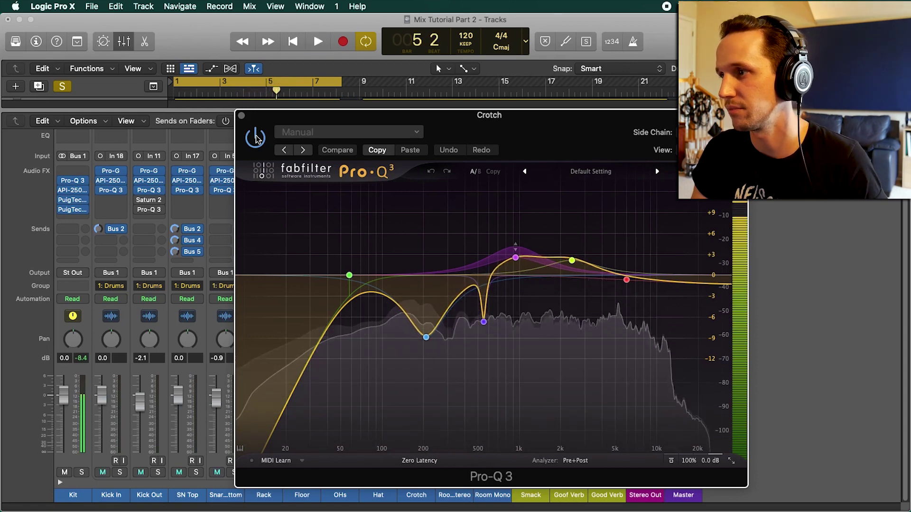
Examine the low-mid cut, midrange boosts and high shelf in Crotch's Pro-Q 3, and clear the channel's solo.
{"action": "mouse_move", "coordinate": [479, 219]}
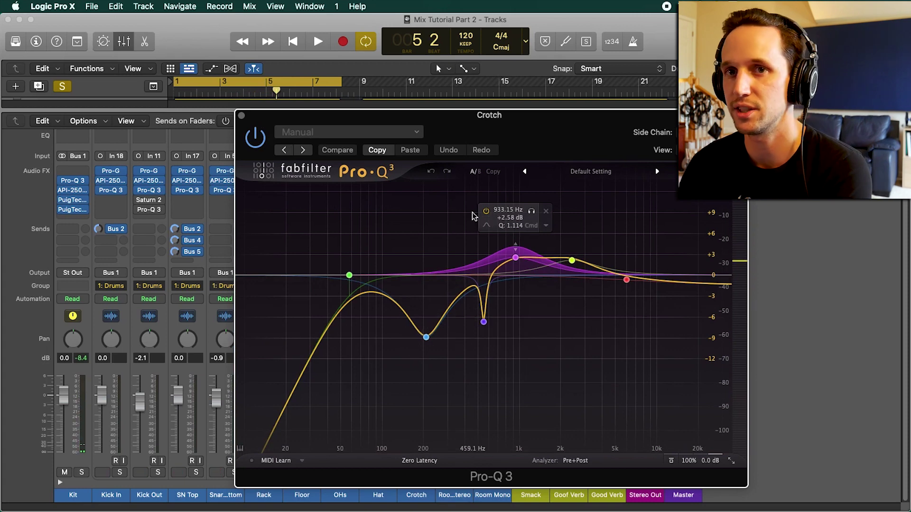
{"action": "mouse_move", "coordinate": [418, 298]}
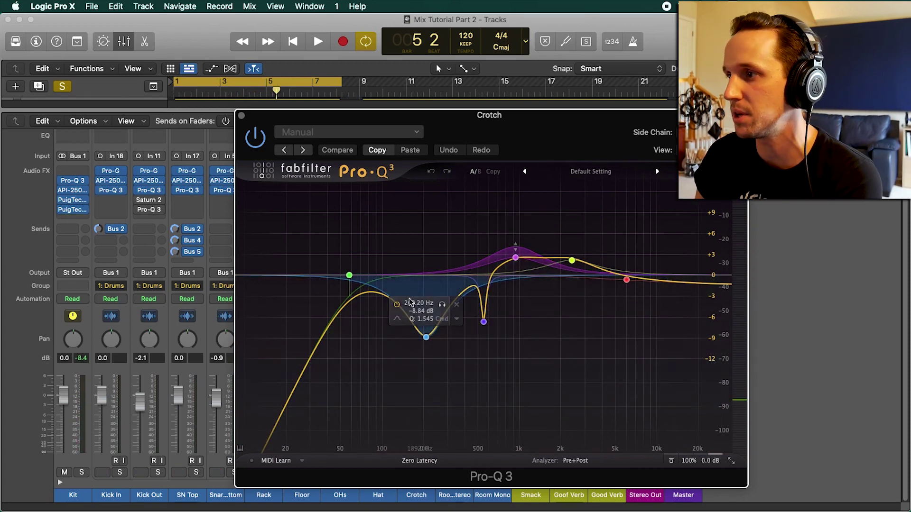
{"action": "mouse_move", "coordinate": [522, 256]}
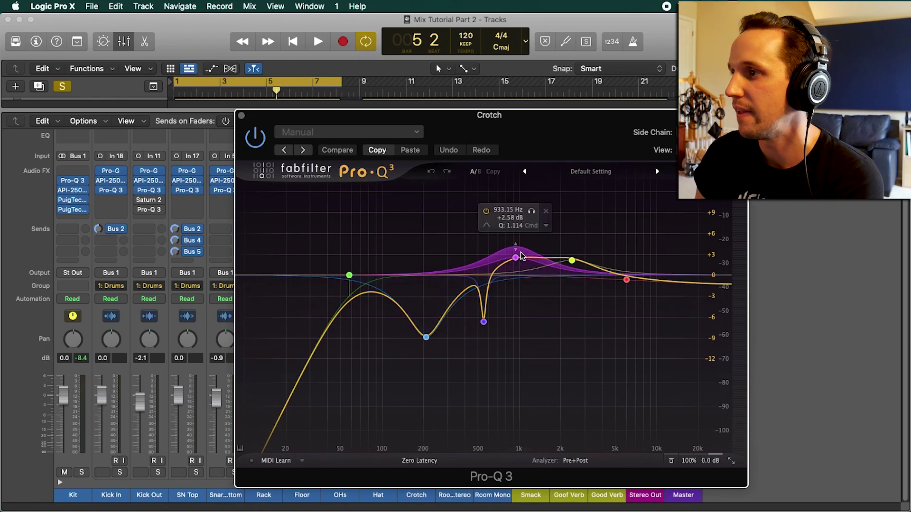
{"action": "mouse_move", "coordinate": [567, 265]}
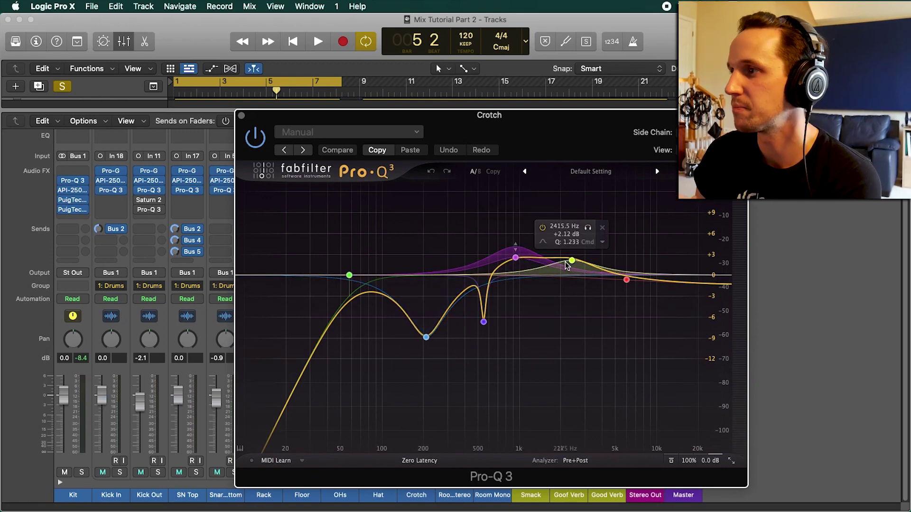
{"action": "mouse_move", "coordinate": [627, 281]}
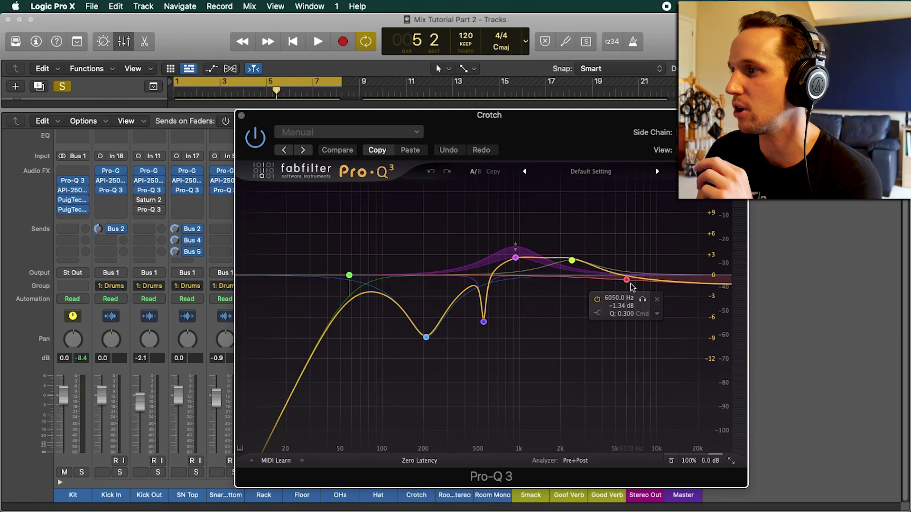
{"action": "key", "text": "super+w"}
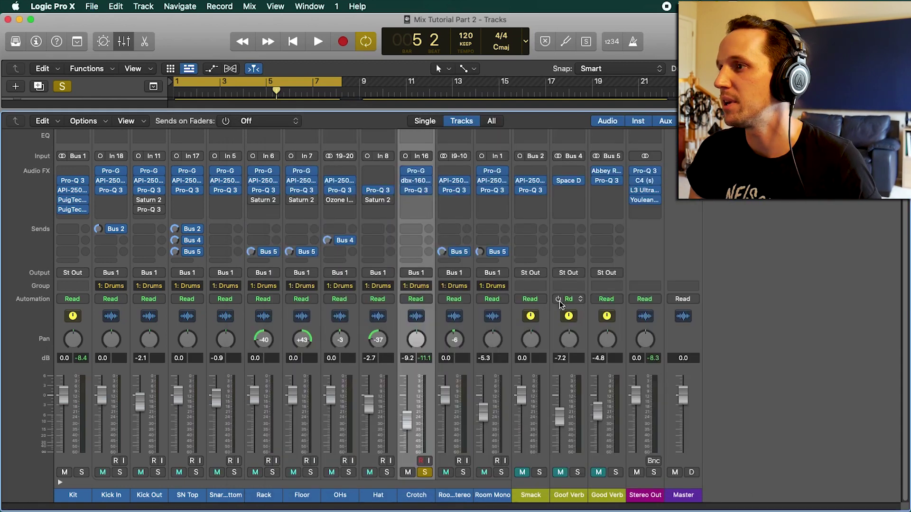
{"action": "left_click", "coordinate": [424, 473]}
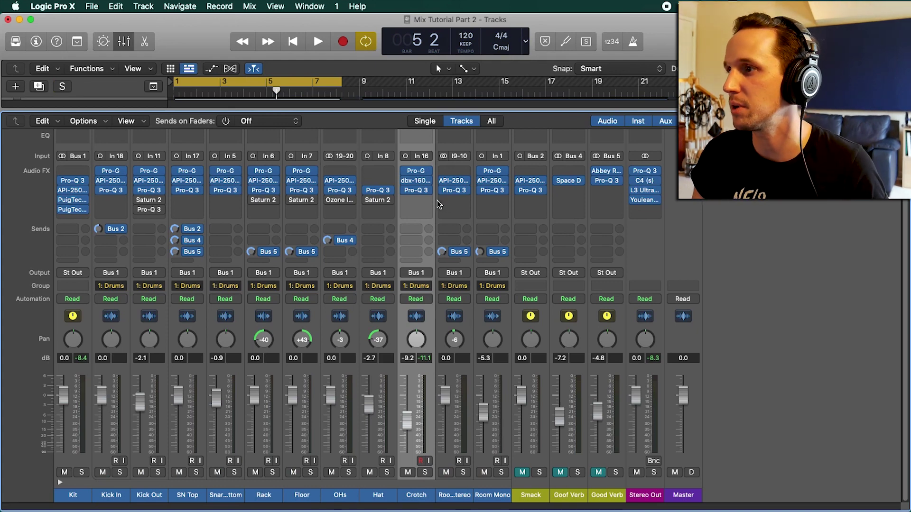
Recheck Crotch's Pro-Q 3, play the channel soloed with all its processing enabled, and clear the solo.
{"action": "left_click", "coordinate": [416, 190]}
{"action": "key", "text": "super+w"}
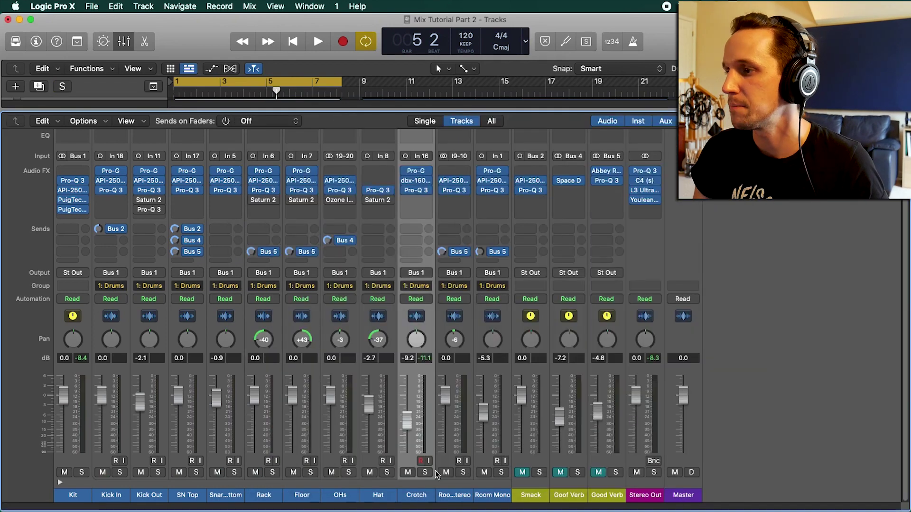
{"action": "left_click", "coordinate": [425, 472]}
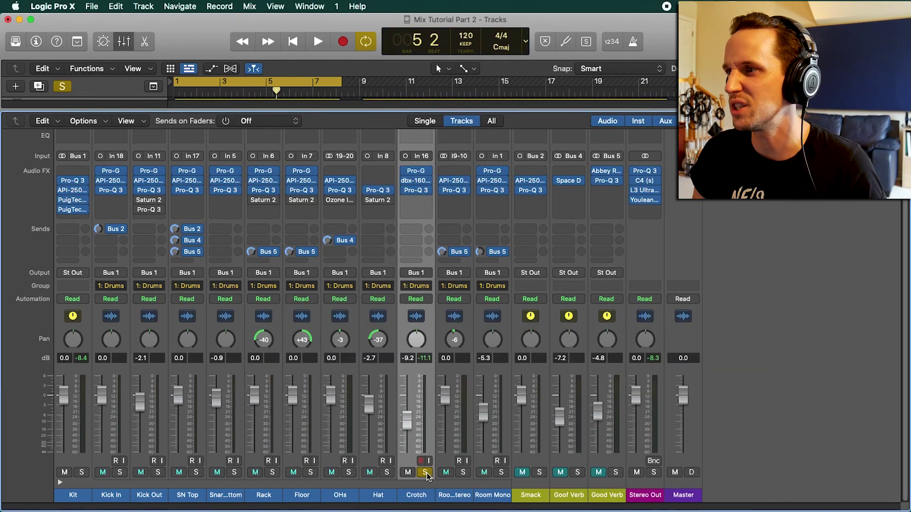
{"action": "key", "text": "space"}
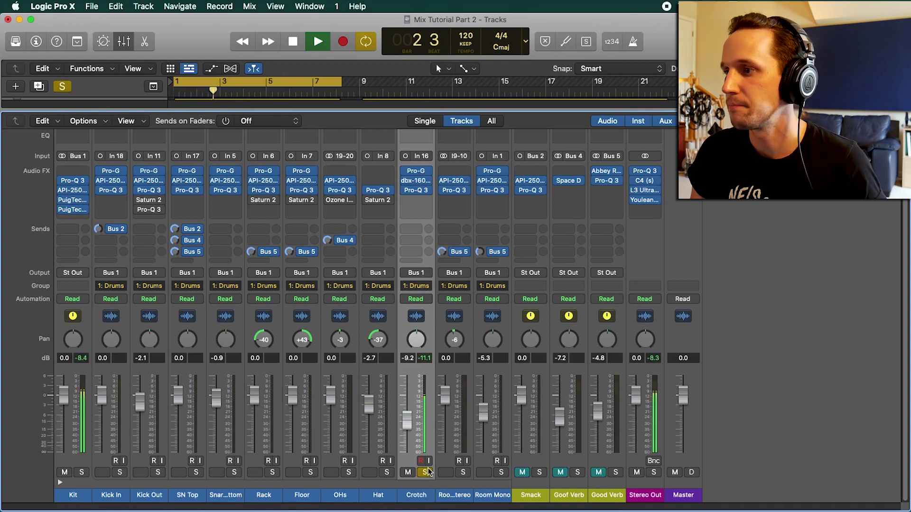
{"action": "key", "text": "space"}
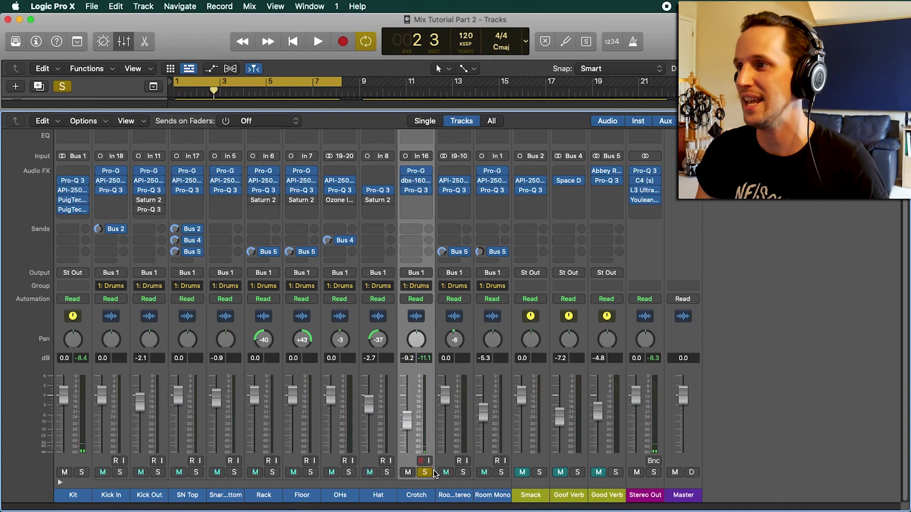
{"action": "left_click", "coordinate": [425, 473]}
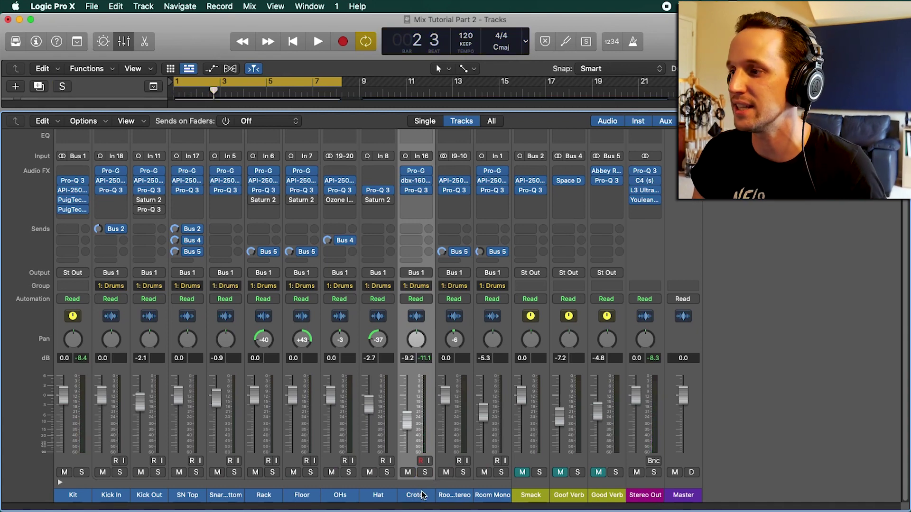
Examine the low-mid cuts, midrange boost and high-frequency boost in Rooms Stereo's Pro-Q 3, and close the equalizer.
{"action": "left_click", "coordinate": [453, 499]}
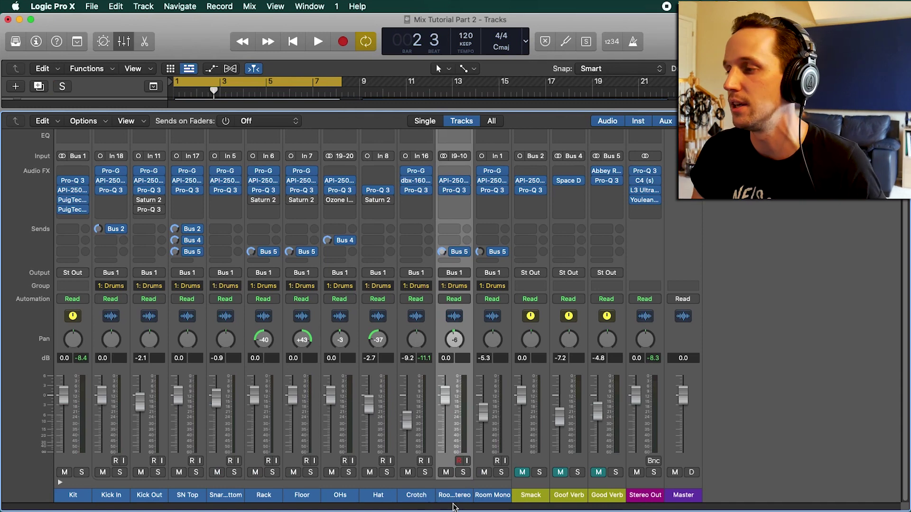
{"action": "left_click", "coordinate": [458, 183]}
{"action": "left_click_drag", "start_coordinate": [513, 171], "coordinate": [477, 149]}
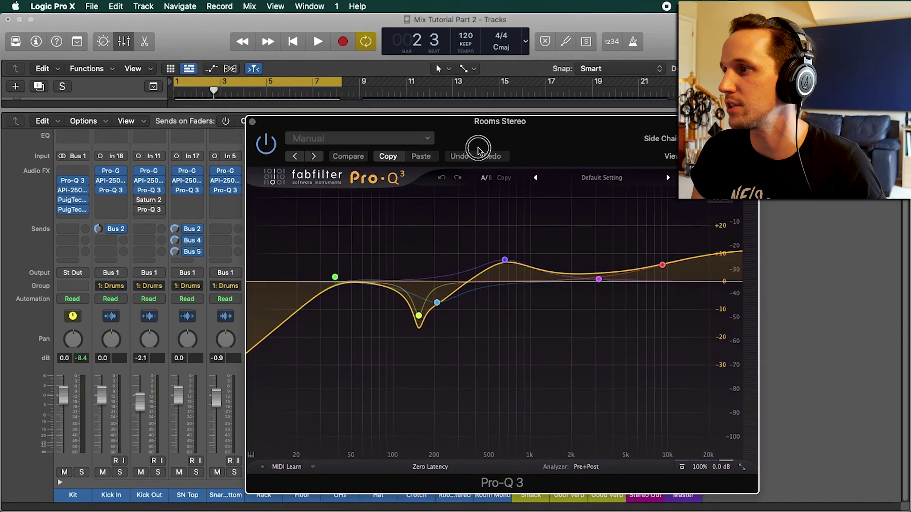
{"action": "mouse_move", "coordinate": [662, 264]}
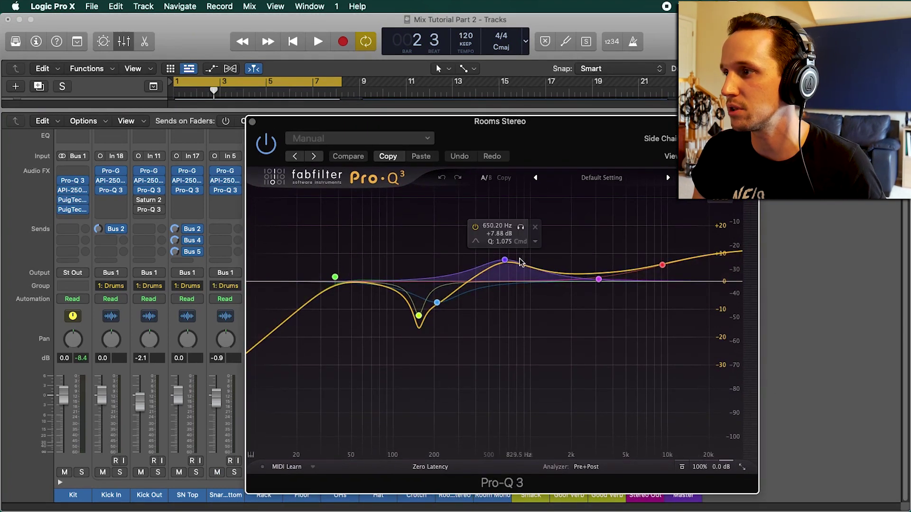
{"action": "mouse_move", "coordinate": [386, 297]}
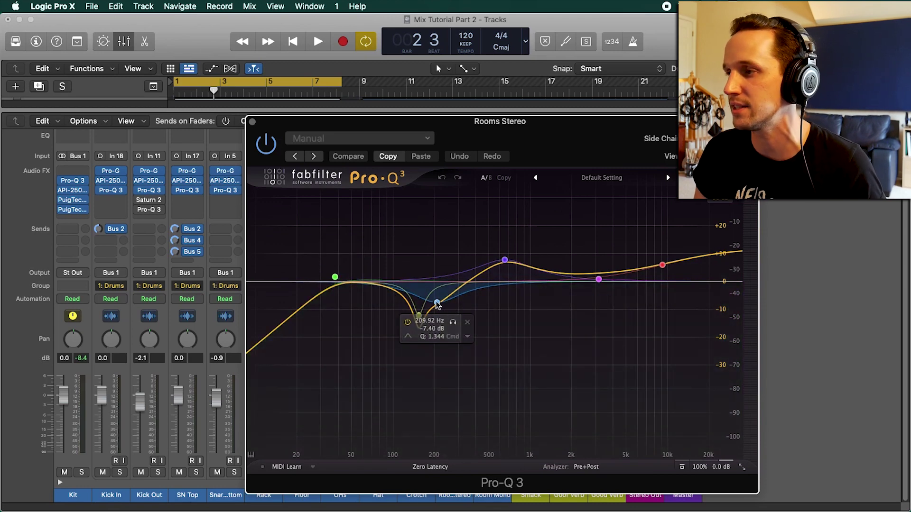
{"action": "key", "text": "super+w"}
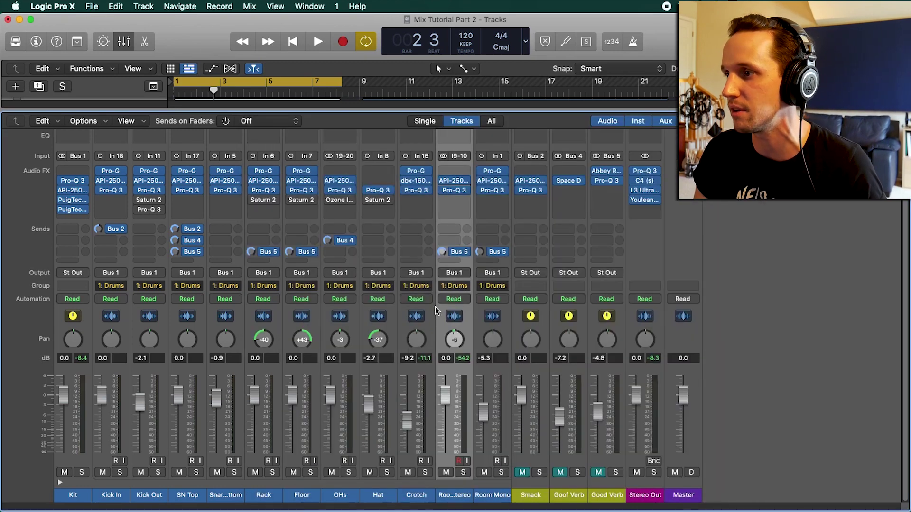
Examine the low cut, low-mid dip and high shelf in Room Mono's Pro-Q 3, and close the equalizer.
{"action": "left_click", "coordinate": [491, 497]}
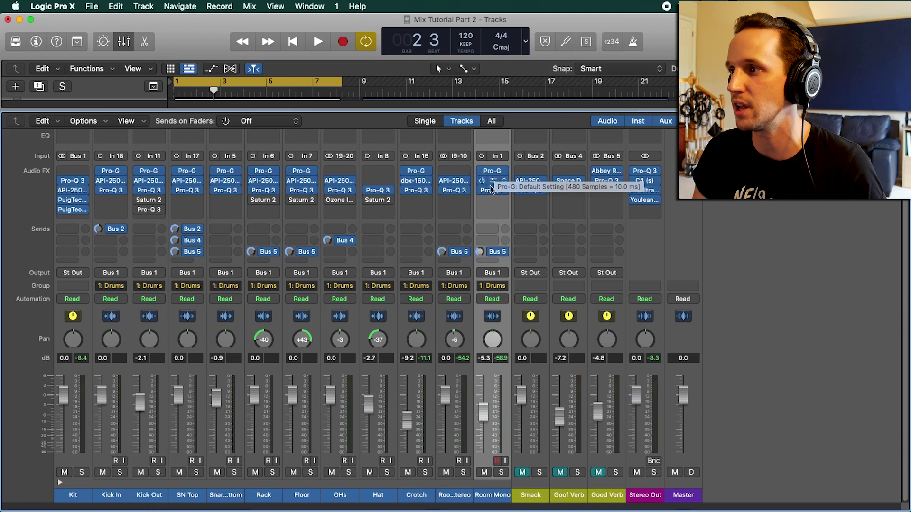
{"action": "left_click", "coordinate": [491, 190]}
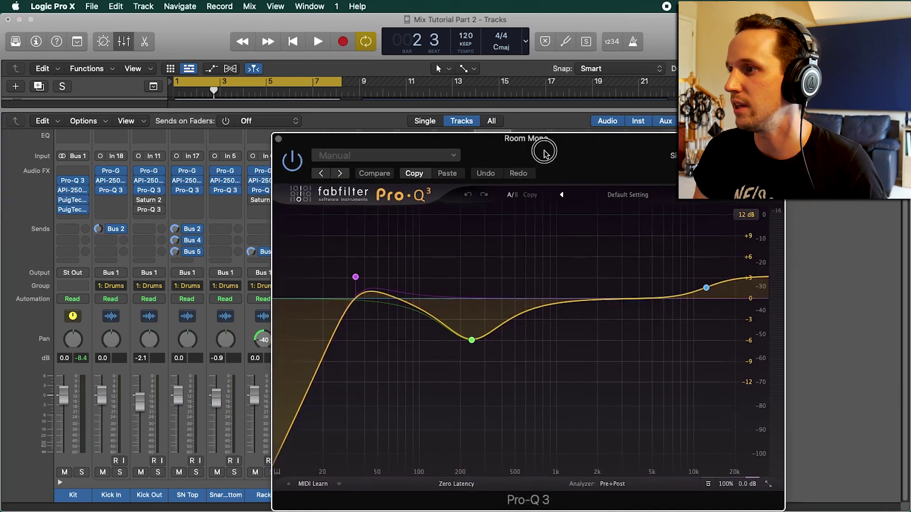
{"action": "left_click_drag", "start_coordinate": [544, 152], "coordinate": [524, 135]}
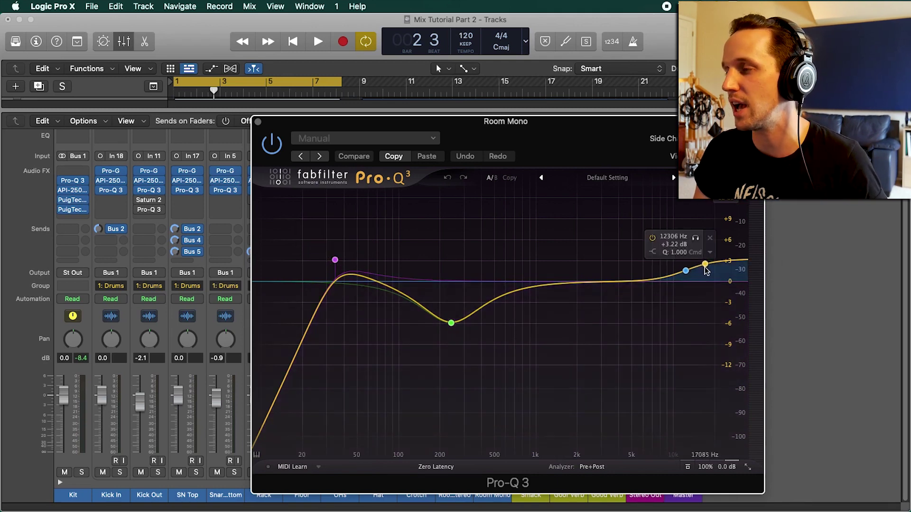
{"action": "key", "text": "super+w"}
Select the channels from Kick In to Room Mono and compare their compressors and Pro-Q 3 equalizers bypassed and enabled during playback.
{"action": "left_click", "coordinate": [490, 493]}
{"action": "left_click_drag", "start_coordinate": [490, 493], "coordinate": [114, 499]}
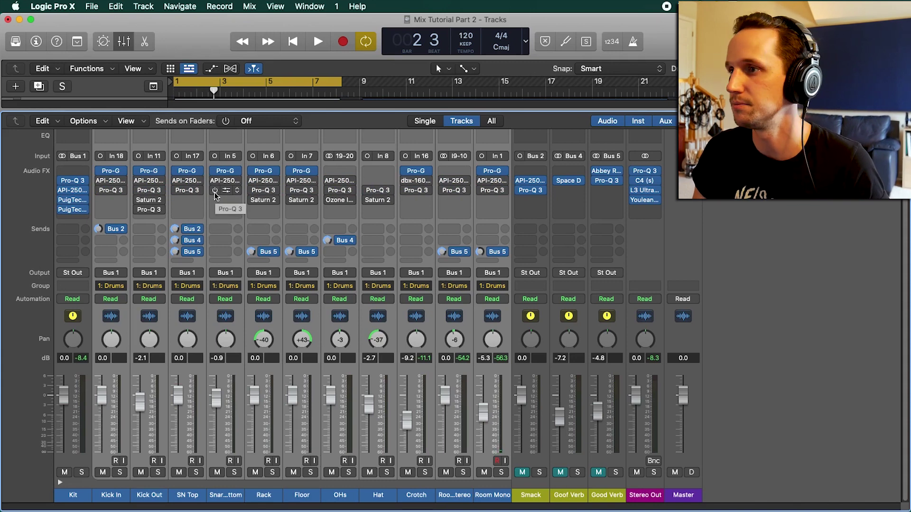
{"action": "key", "text": "space"}
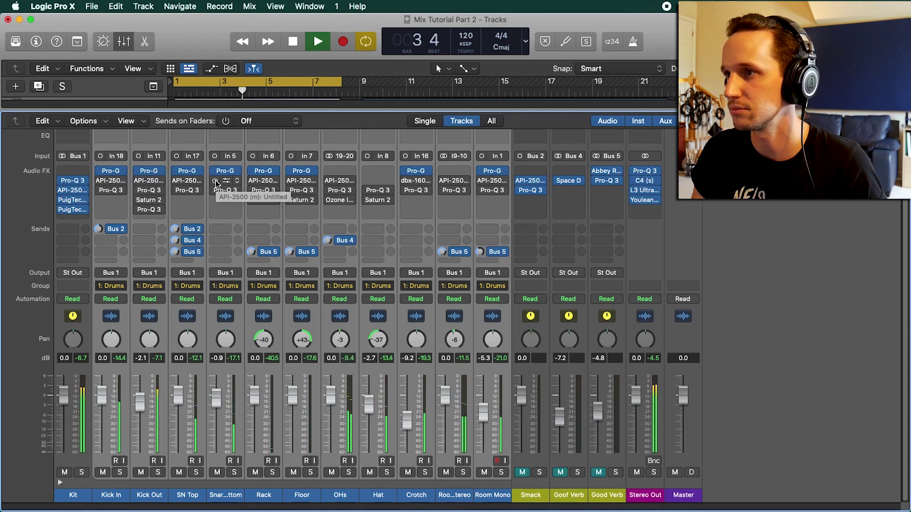
{"action": "left_click", "coordinate": [219, 192]}
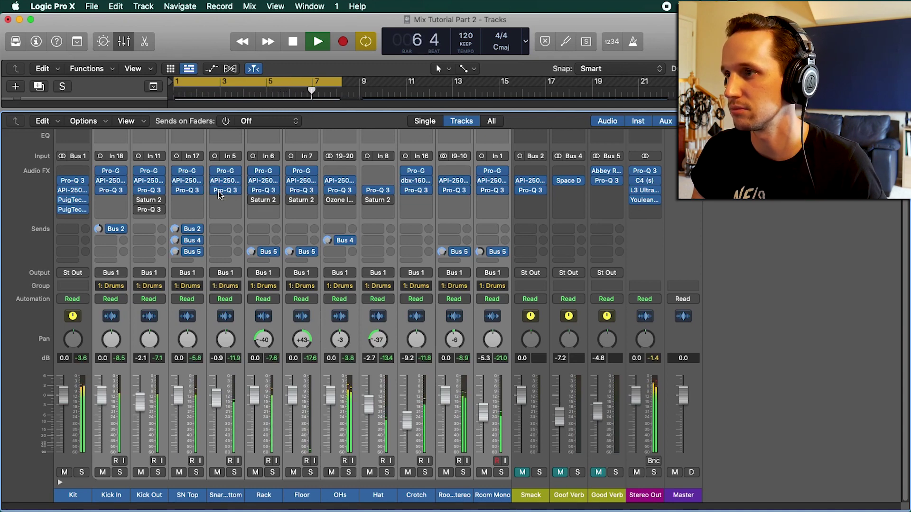
{"action": "key", "text": "space"}
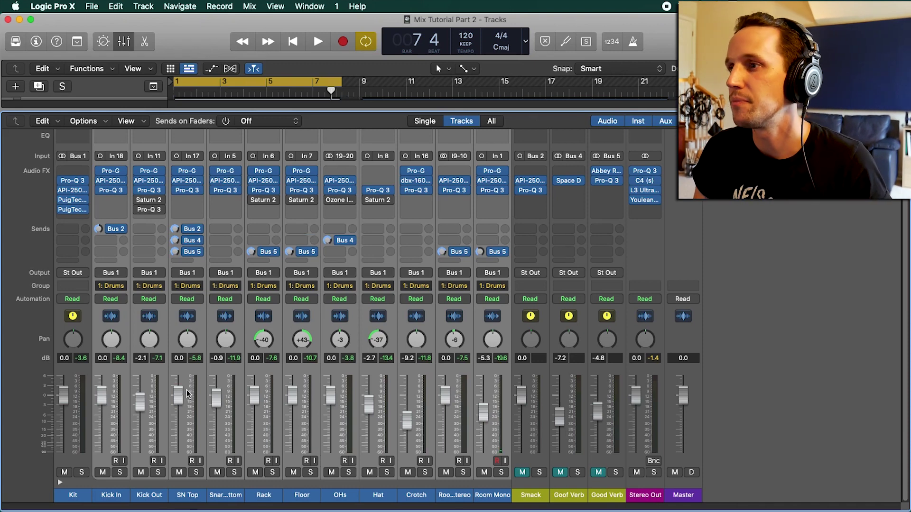
Solo Kick Out and play it with Saturn 2 and its second Pro-Q 3 bypassed.
{"action": "mouse_move", "coordinate": [140, 204]}
{"action": "left_click_drag", "start_coordinate": [138, 202], "coordinate": [138, 211]}
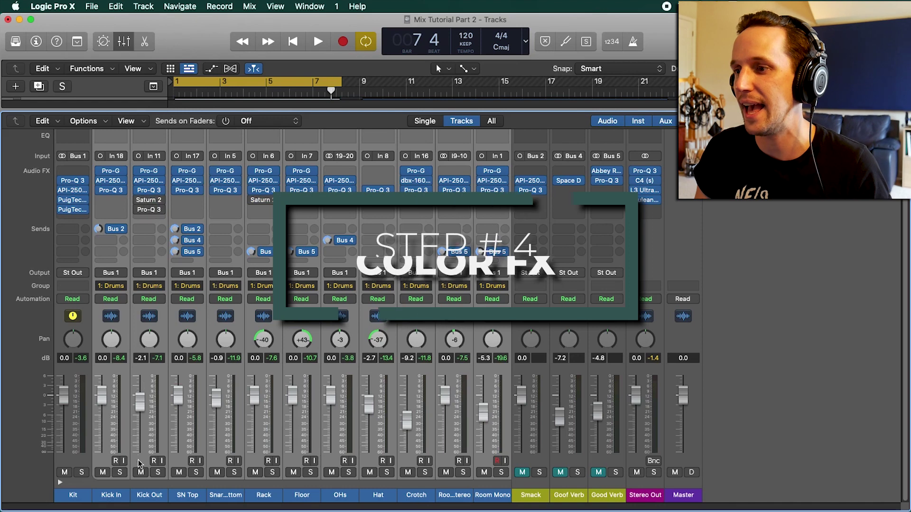
{"action": "left_click", "coordinate": [148, 495]}
{"action": "left_click", "coordinate": [158, 473]}
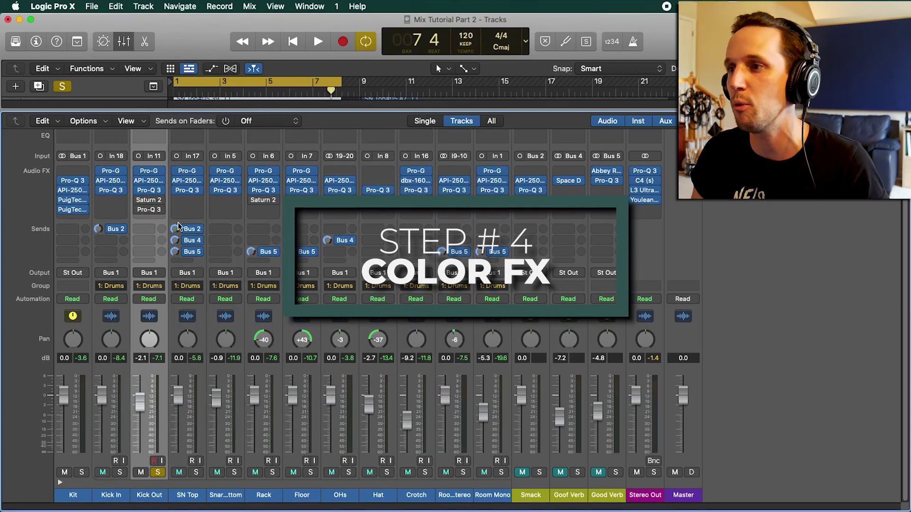
{"action": "key", "text": "space"}
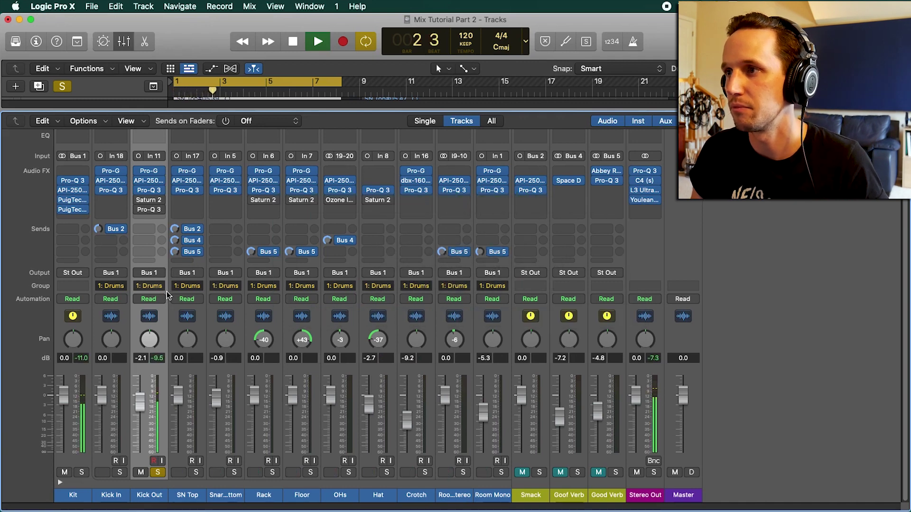
{"action": "key", "text": "space"}
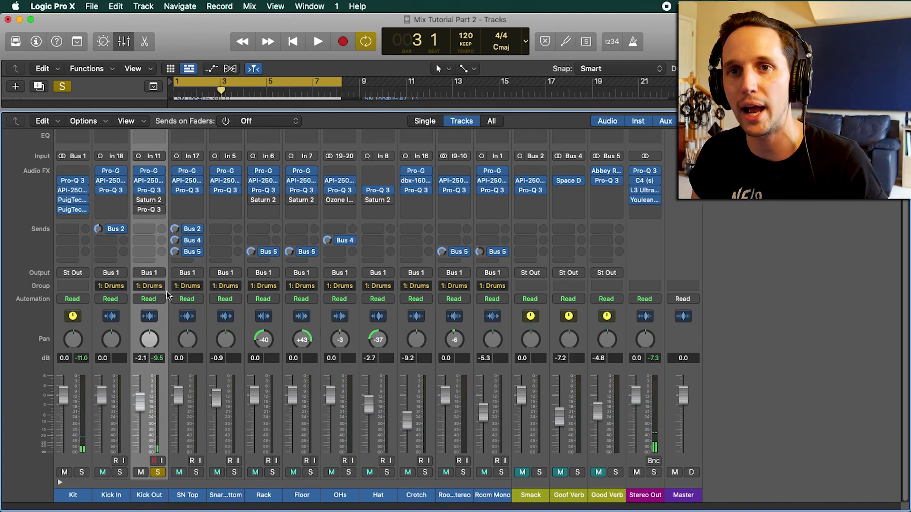
Examine the Warm Tape settings of the low and high bands in Kick Out's Saturn 2, and close the plug-in.
{"action": "mouse_move", "coordinate": [139, 204]}
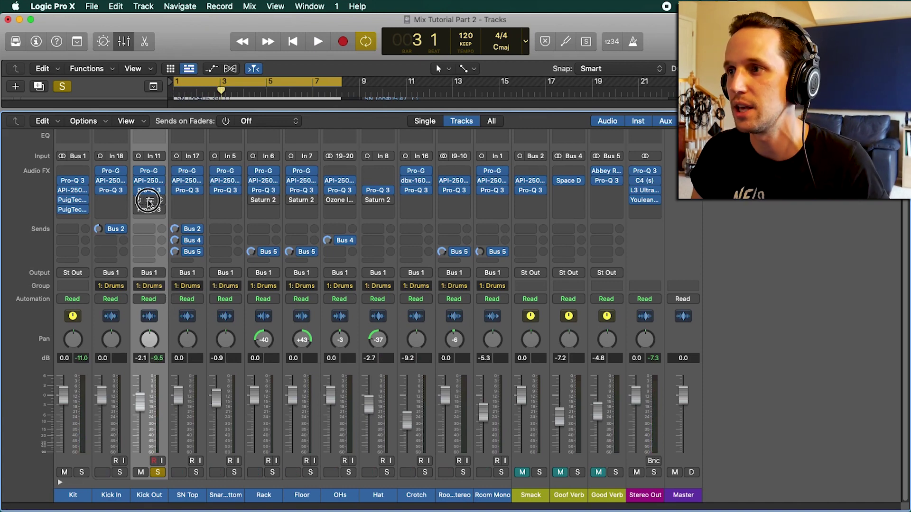
{"action": "left_click", "coordinate": [148, 200]}
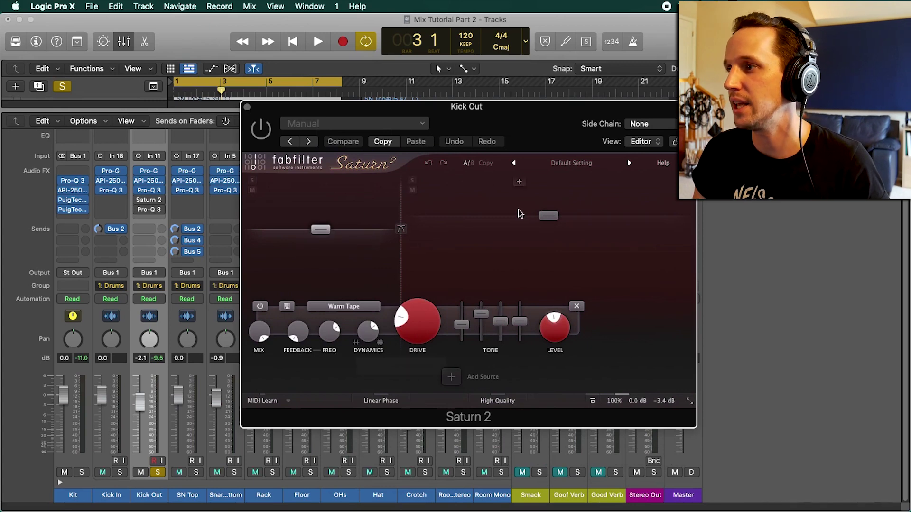
{"action": "left_click", "coordinate": [546, 217]}
{"action": "mouse_move", "coordinate": [320, 230]}
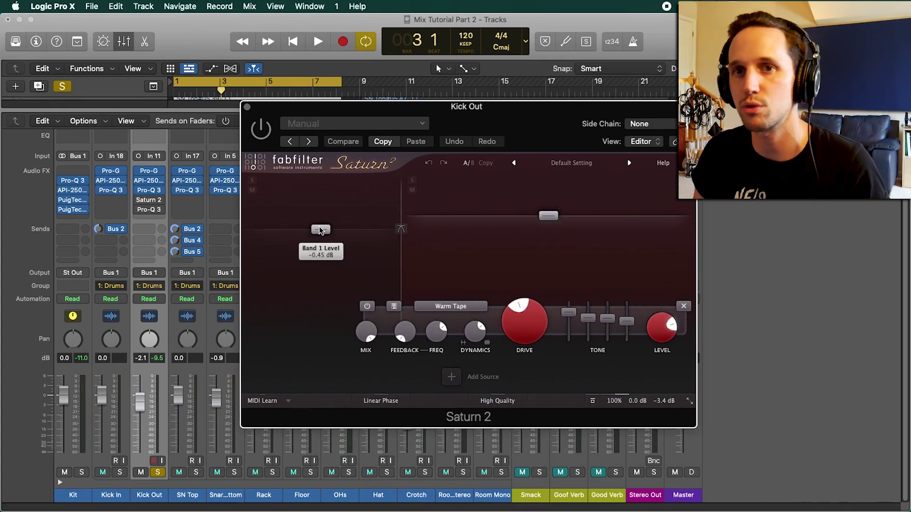
{"action": "left_click", "coordinate": [320, 230]}
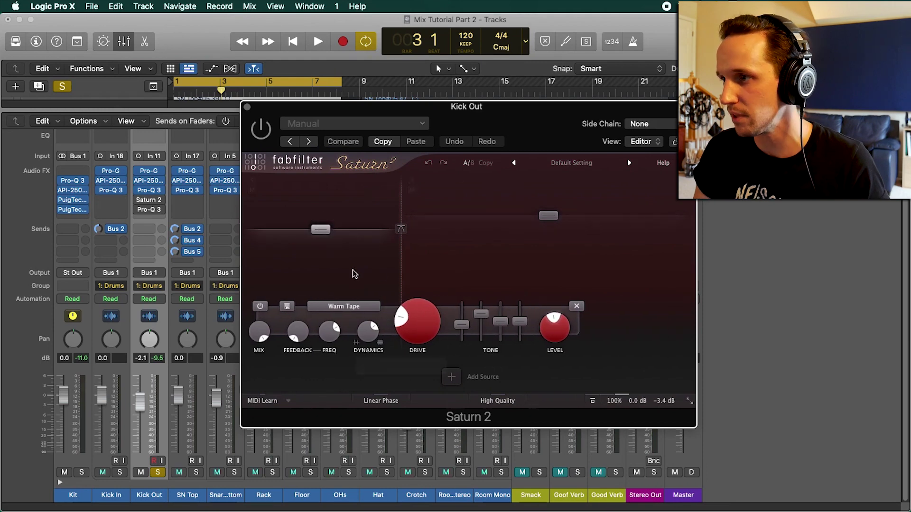
{"action": "left_click", "coordinate": [549, 217]}
{"action": "mouse_move", "coordinate": [542, 327]}
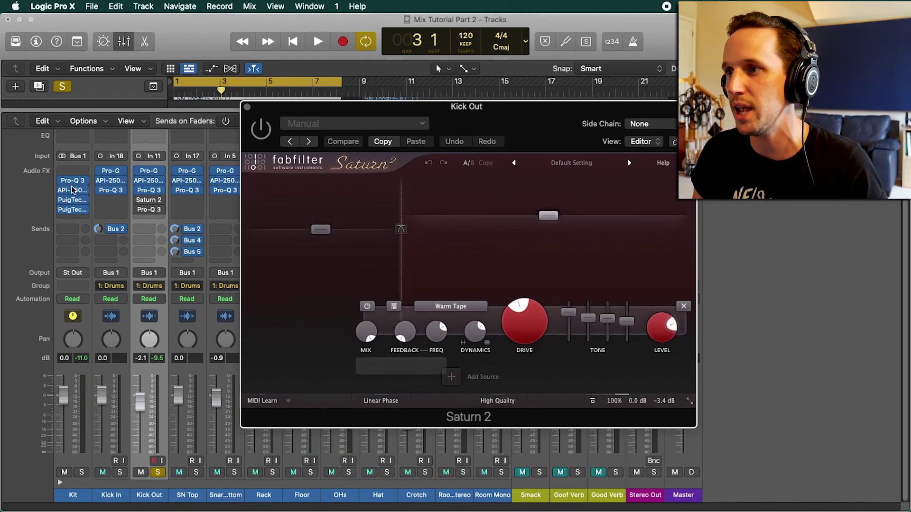
{"action": "key", "text": "super+w"}
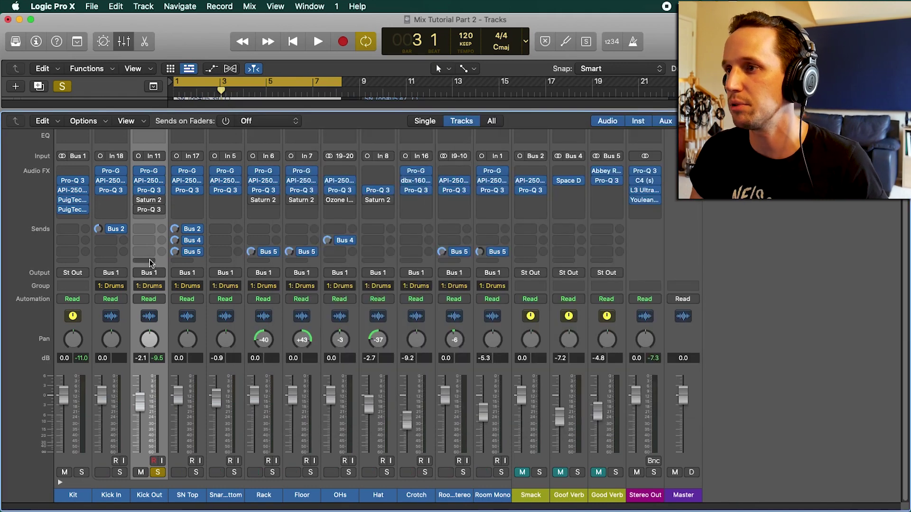
Examine the low cut and the low-end and midrange boosts in Kick Out's second Pro-Q 3, and close it.
{"action": "mouse_move", "coordinate": [140, 203]}
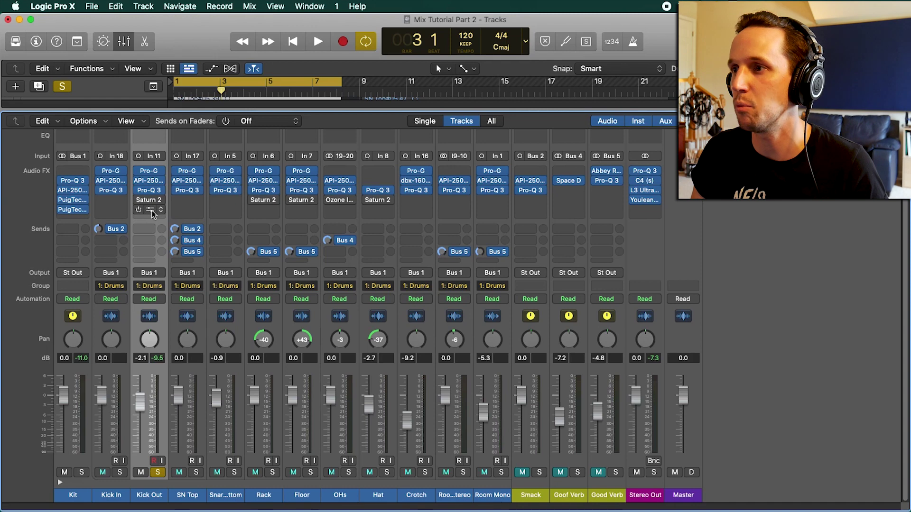
{"action": "left_click", "coordinate": [152, 211]}
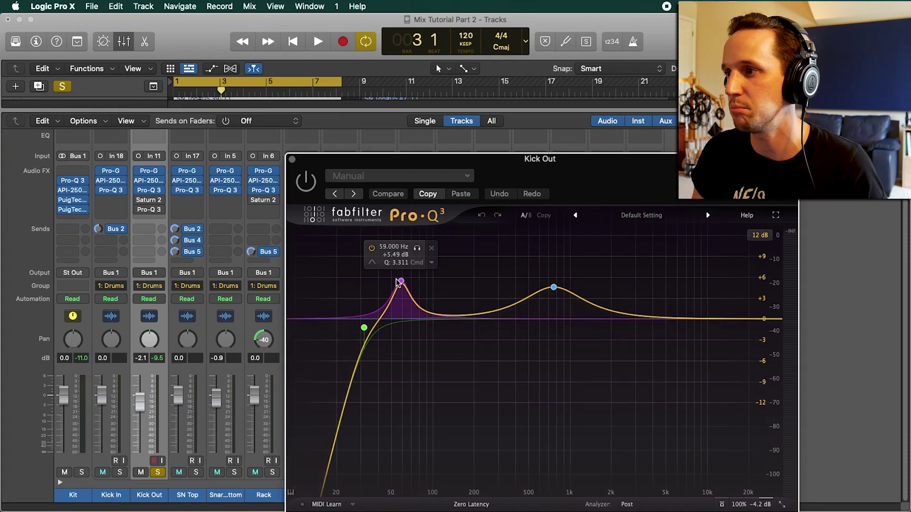
{"action": "key", "text": "super+w"}
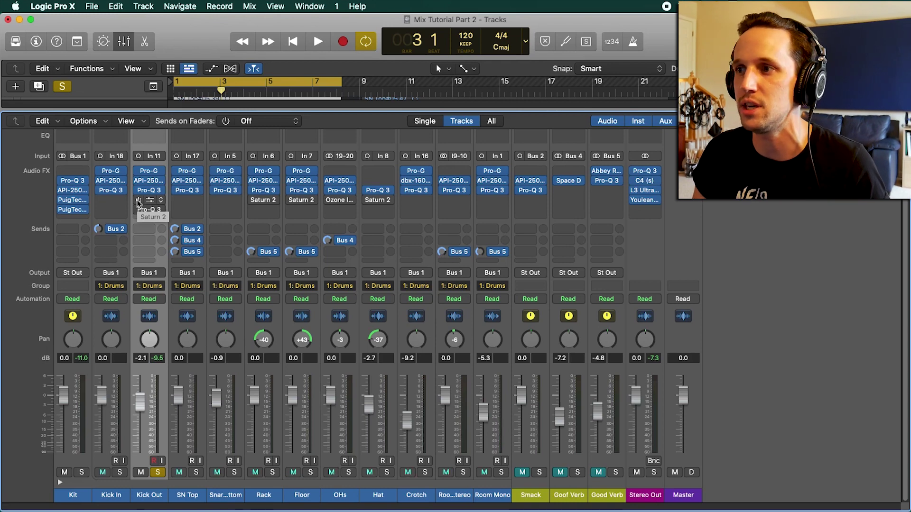
Compare Kick Out during playback with Saturn 2 and the second Pro-Q 3 off and on, leave both enabled, and clear the solo.
{"action": "key", "text": "space"}
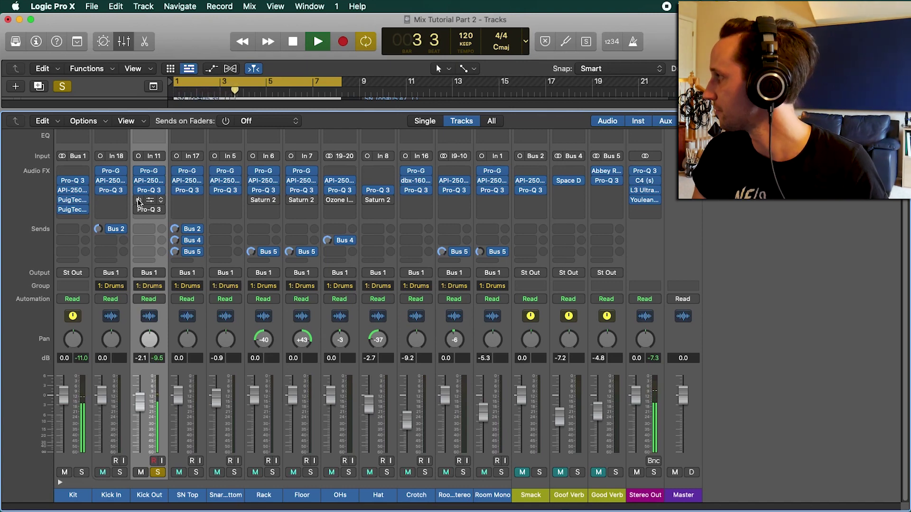
{"action": "left_click_drag", "start_coordinate": [139, 200], "coordinate": [139, 210]}
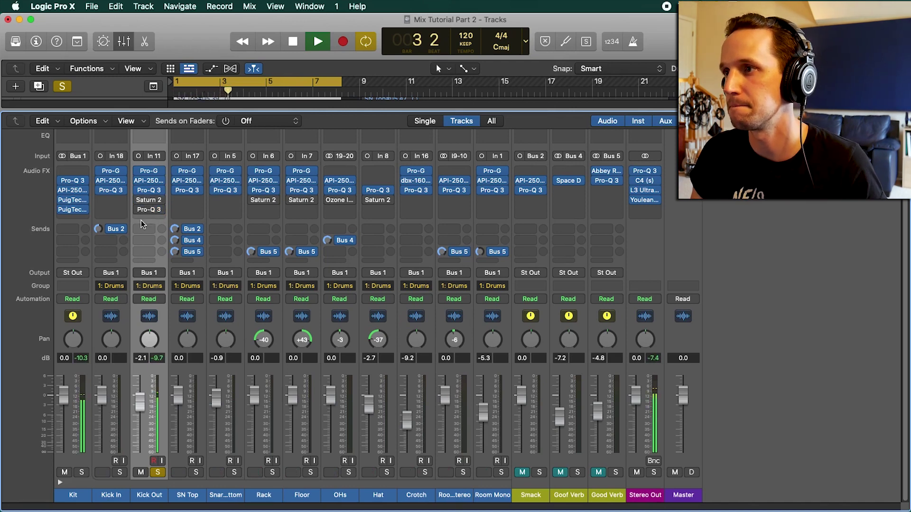
{"action": "key", "text": "space"}
{"action": "left_click", "coordinate": [142, 221]}
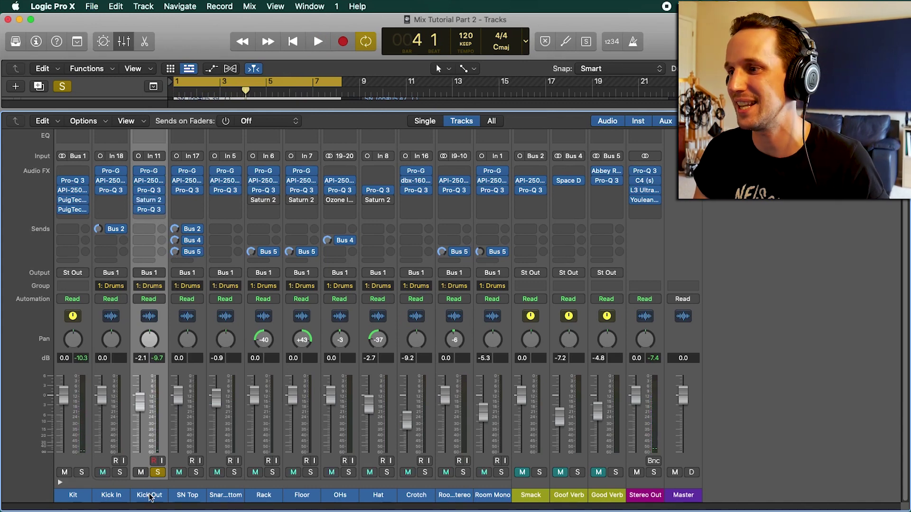
{"action": "left_click", "coordinate": [157, 472]}
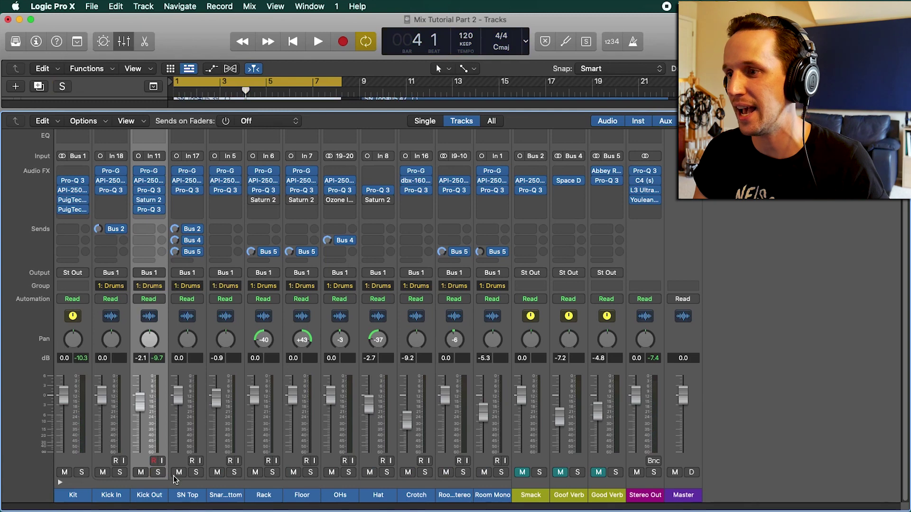
Select the Rack and Floor channels together and enable Saturn 2 on both.
{"action": "left_click", "coordinate": [263, 496]}
{"action": "left_click", "coordinate": [302, 495], "text": "shift"}
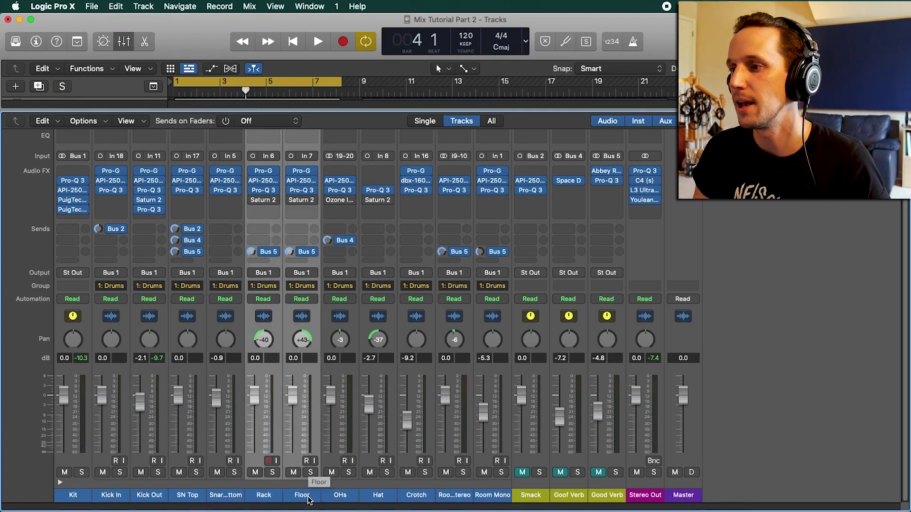
{"action": "left_click", "coordinate": [262, 497]}
{"action": "left_click", "coordinate": [296, 497], "text": "shift"}
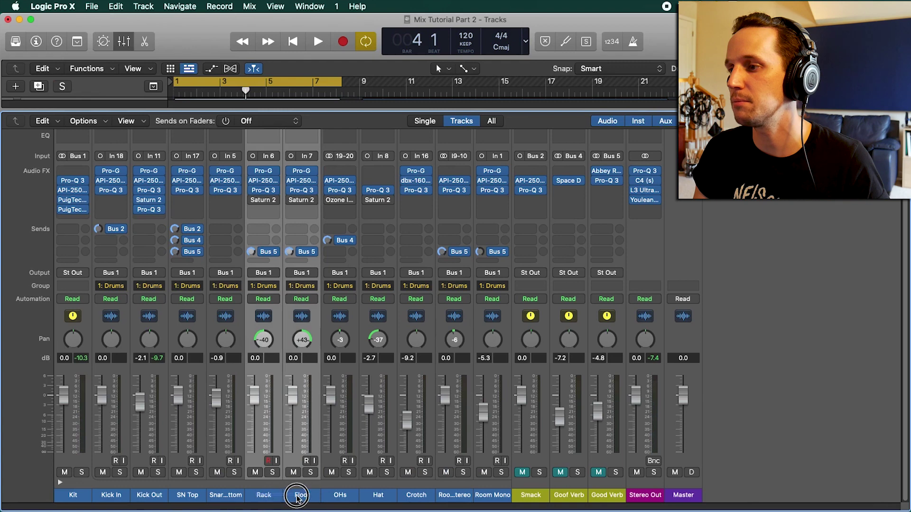
{"action": "left_click", "coordinate": [299, 200]}
{"action": "key", "text": "super+w"}
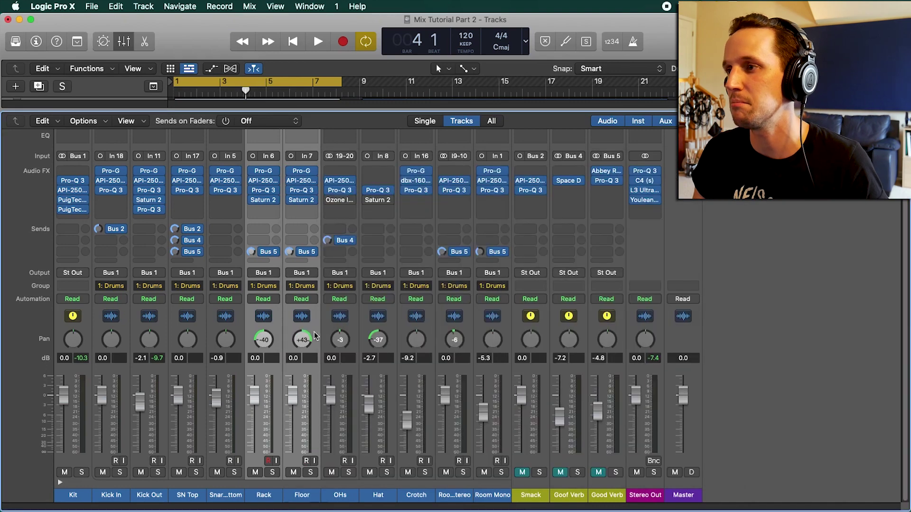
Set the cycle range over the tom fill within bar 7 and start looped playback with the mixer shown.
{"action": "key", "text": "x"}
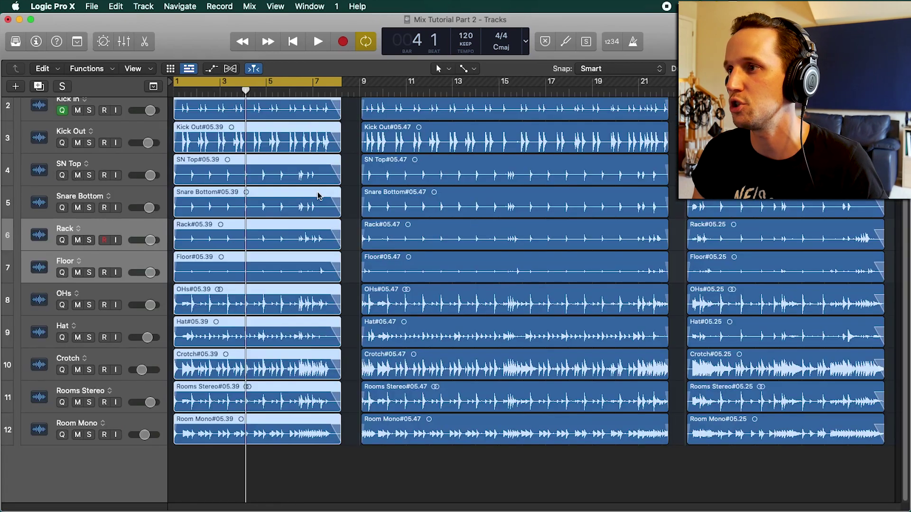
{"action": "key", "text": "c"}
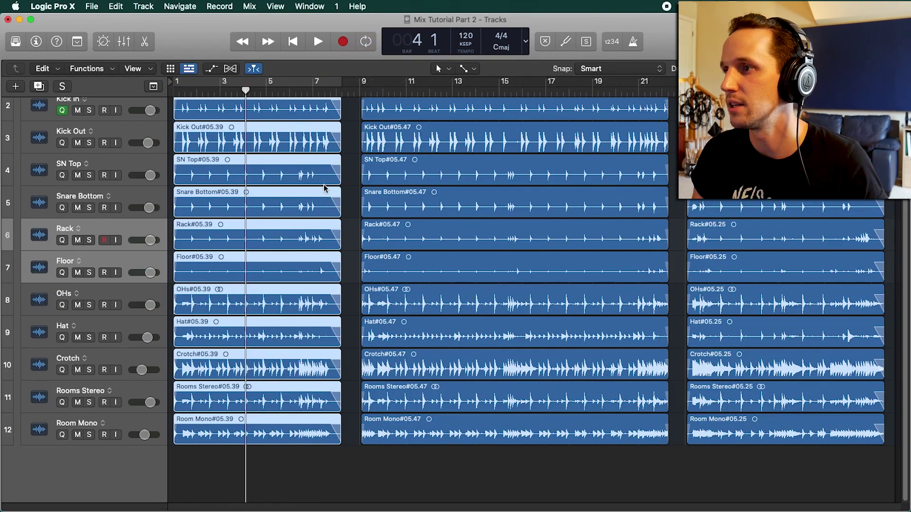
{"action": "key", "text": "super+Right"}
{"action": "key", "text": "super+Right"}
{"action": "key", "text": "super+Right"}
{"action": "key", "text": "super+Right"}
{"action": "key", "text": "super+Right"}
{"action": "key", "text": "super+Right"}
{"action": "scroll", "coordinate": [344, 182], "scroll_direction": "right", "scroll_amount": 3}
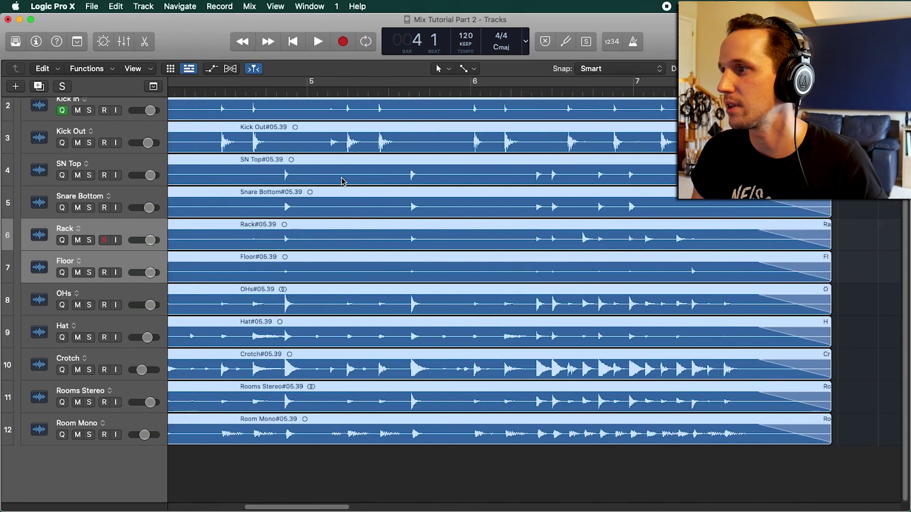
{"action": "scroll", "coordinate": [344, 181], "scroll_direction": "right", "scroll_amount": 3}
{"action": "left_click_drag", "start_coordinate": [510, 86], "coordinate": [607, 89]}
{"action": "key", "text": "space"}
{"action": "key", "text": "x"}
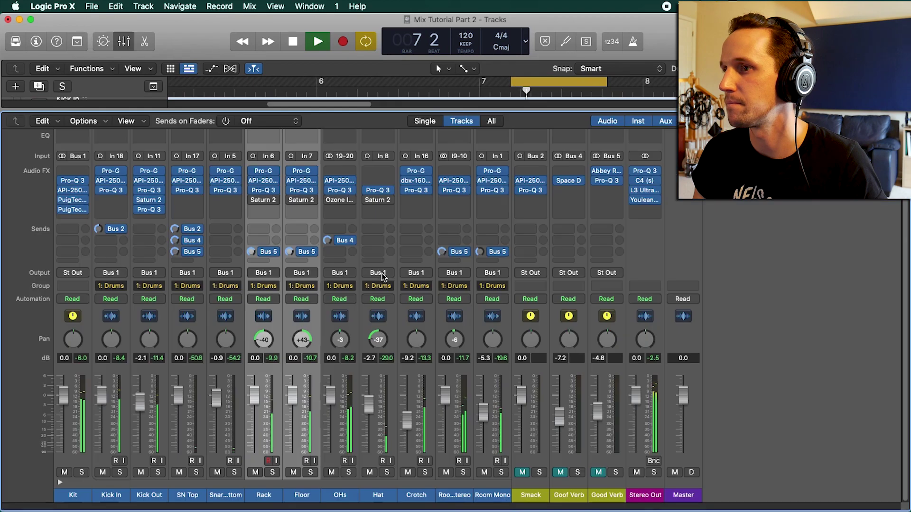
Solo Rack and Floor to compare them with Saturn 2 off and on, leave it enabled, stop playback, and clear the solo.
{"action": "left_click", "coordinate": [272, 472]}
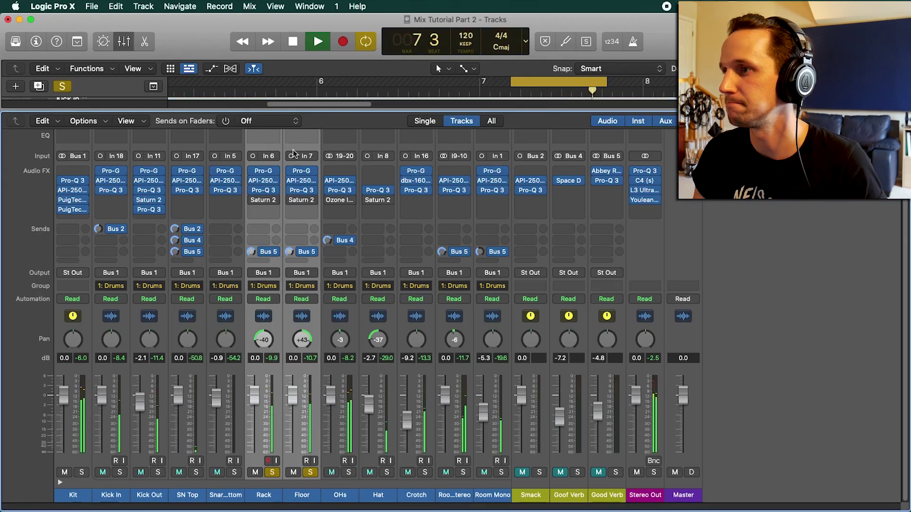
{"action": "mouse_move", "coordinate": [253, 203]}
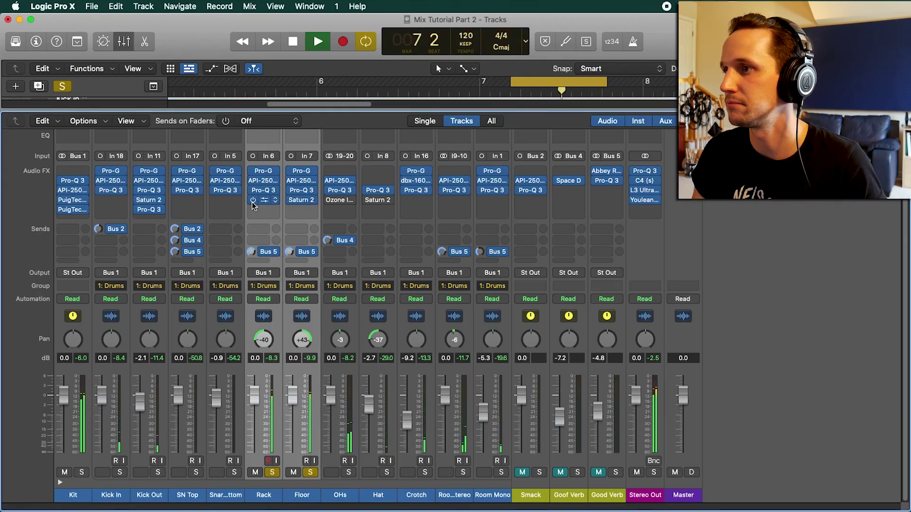
{"action": "left_click", "coordinate": [253, 200]}
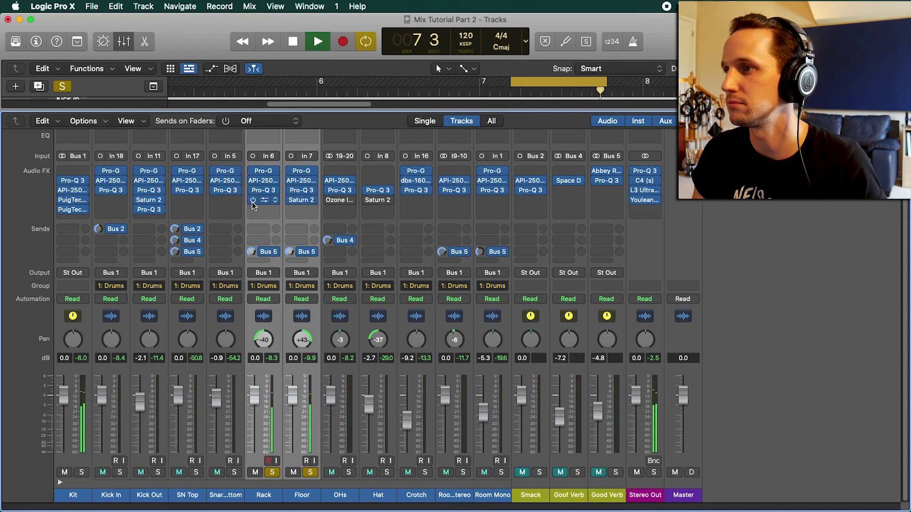
{"action": "key", "text": "space"}
{"action": "left_click", "coordinate": [310, 473]}
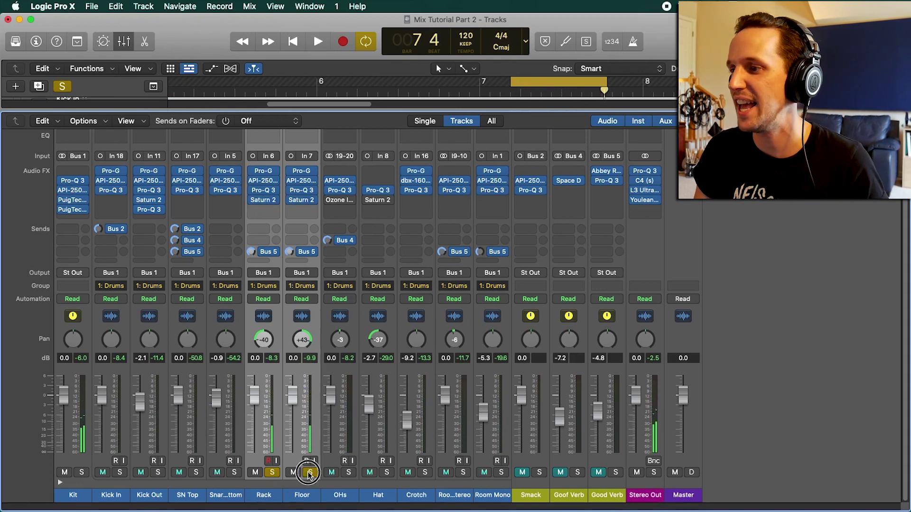
Examine the Warm Tape band and crossover settings in the Hat channel's Saturn 2, and close the plug-in.
{"action": "left_click", "coordinate": [377, 497]}
{"action": "left_click", "coordinate": [379, 207]}
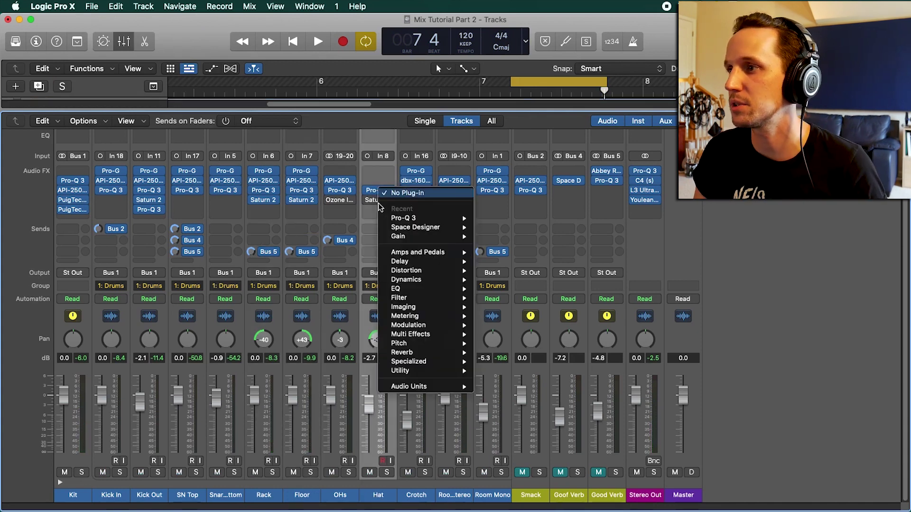
{"action": "left_click", "coordinate": [367, 208]}
{"action": "left_click", "coordinate": [378, 200]}
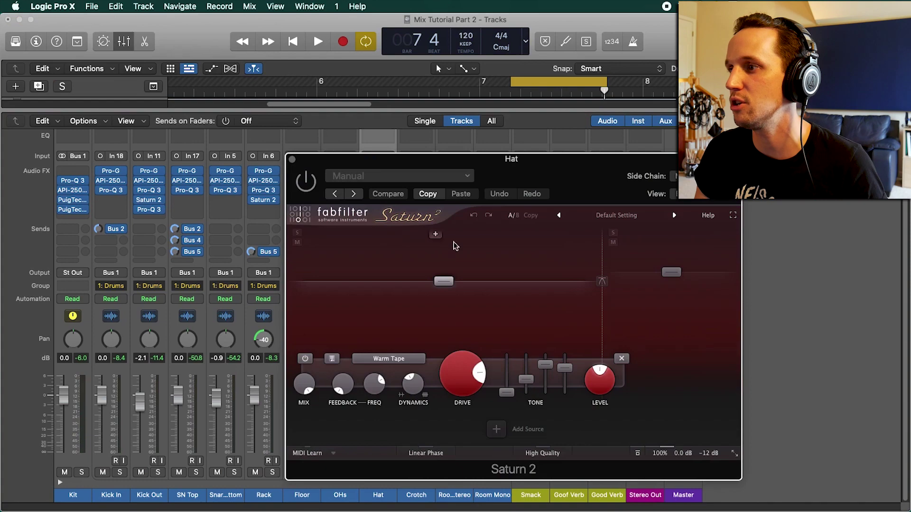
{"action": "left_click_drag", "start_coordinate": [534, 188], "coordinate": [502, 158]}
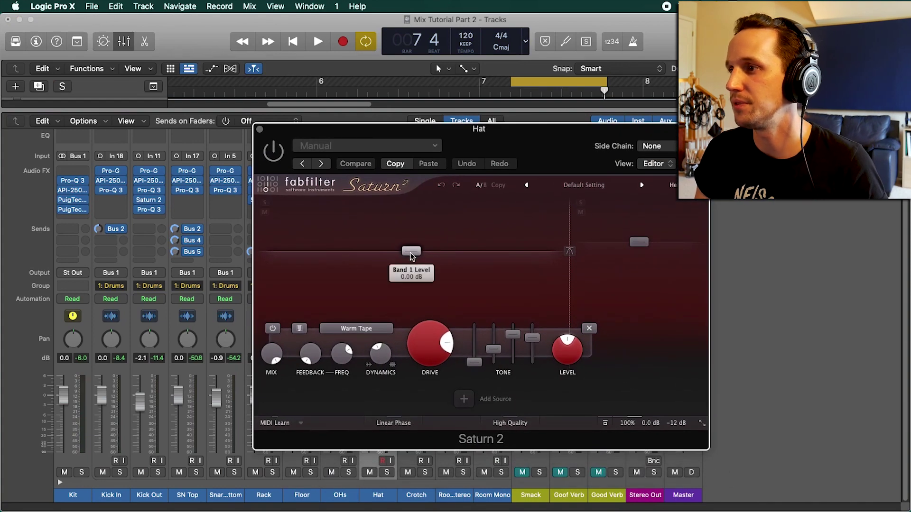
{"action": "key", "text": "super+w"}
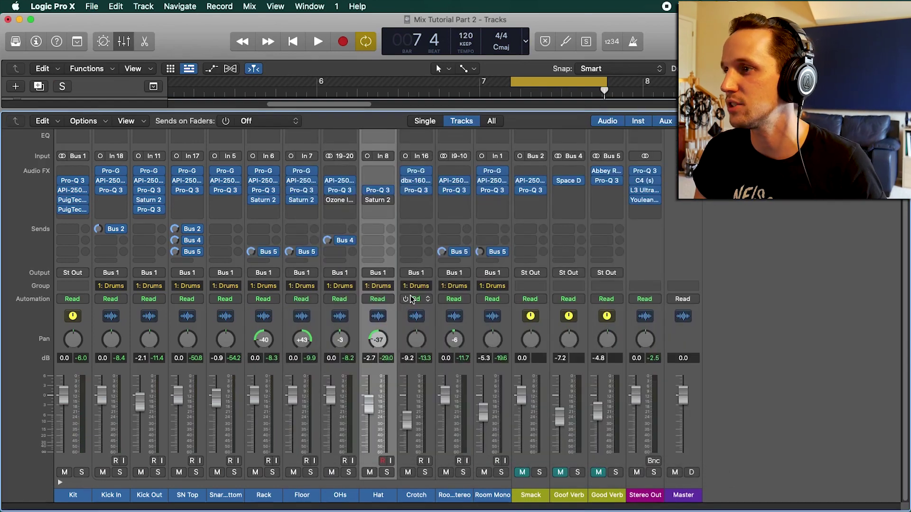
Set the cycle range from bar 1 to about bar 8 and start playback from the beginning with the mixer shown.
{"action": "key", "text": "x"}
{"action": "key", "text": "Return"}
{"action": "key", "text": "super+Left"}
{"action": "key", "text": "super+Left"}
{"action": "key", "text": "super+Left"}
{"action": "key", "text": "super+Left"}
{"action": "key", "text": "super+Left"}
{"action": "key", "text": "super+Left"}
{"action": "key", "text": "super+Left"}
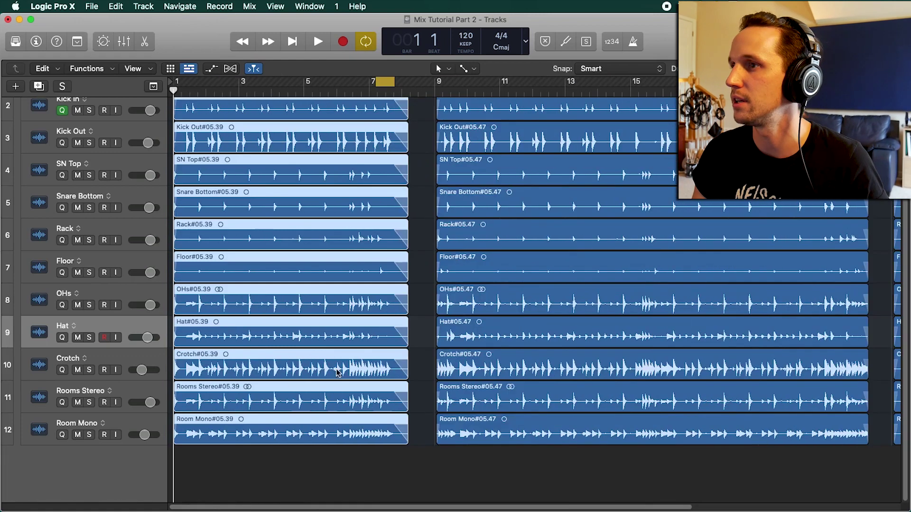
{"action": "left_click_drag", "start_coordinate": [401, 83], "coordinate": [174, 83]}
{"action": "key", "text": "space"}
{"action": "key", "text": "x"}
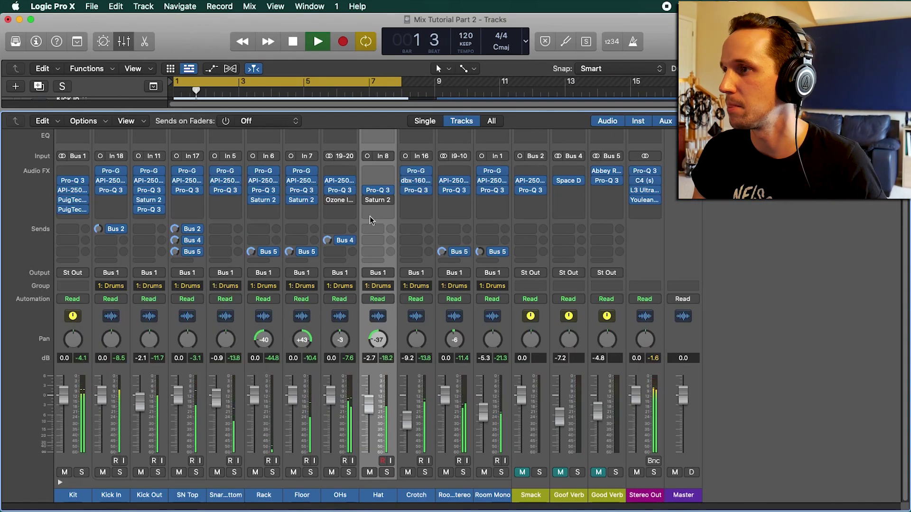
Compare the soloed Hat during playback with Saturn 2 on and off, stop playback, and clear the solo.
{"action": "left_click", "coordinate": [386, 472]}
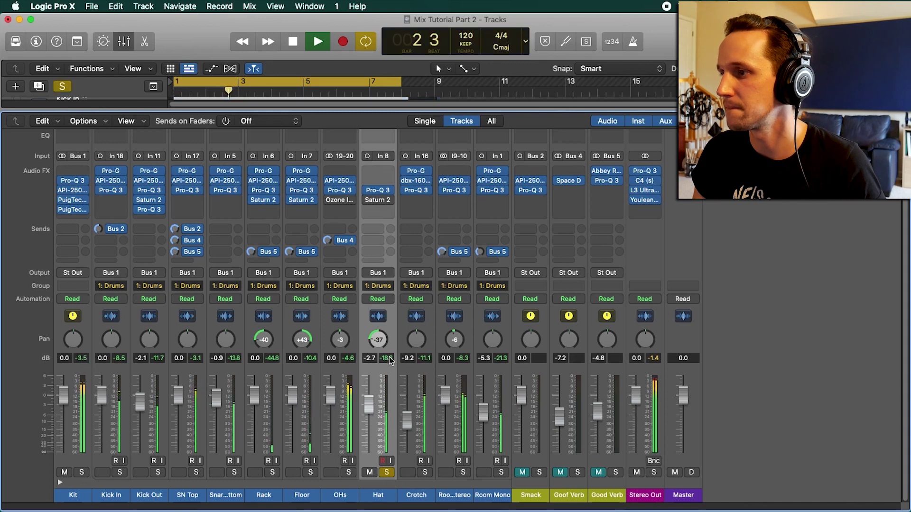
{"action": "left_click", "coordinate": [368, 204]}
{"action": "left_click", "coordinate": [367, 204]}
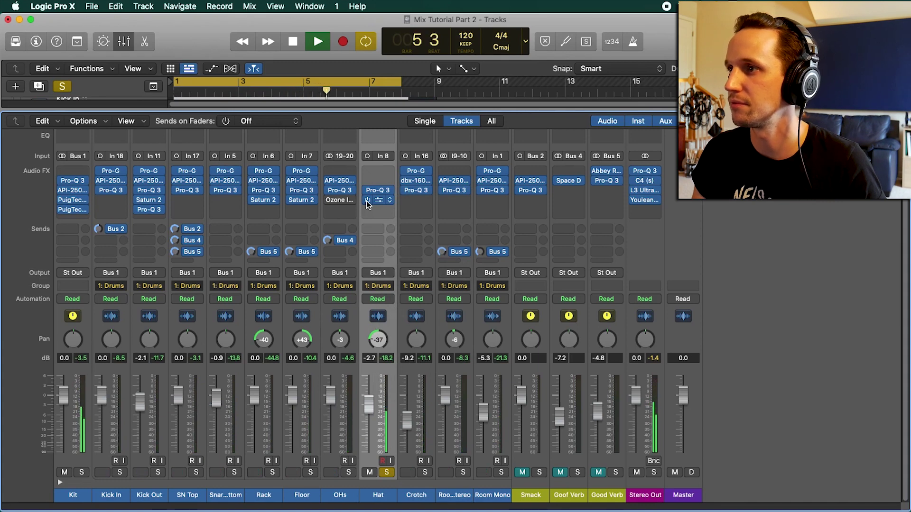
{"action": "key", "text": "space"}
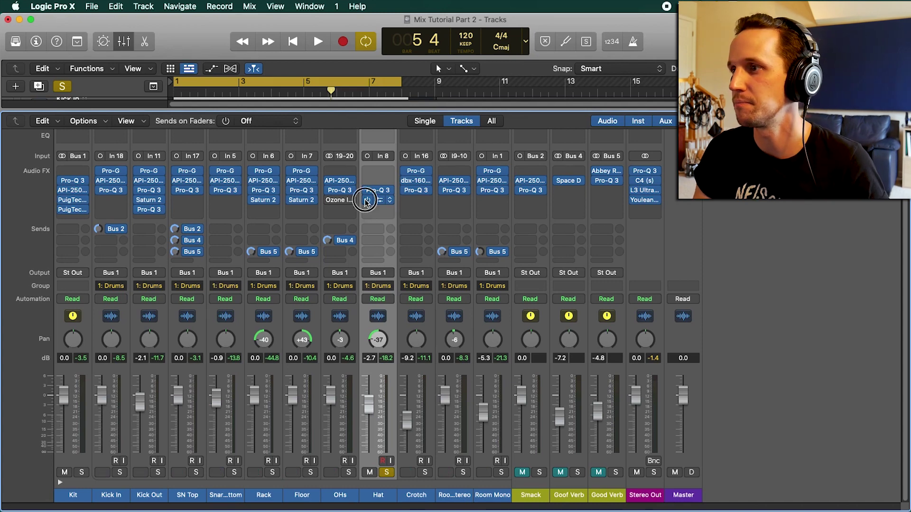
{"action": "left_click", "coordinate": [386, 472]}
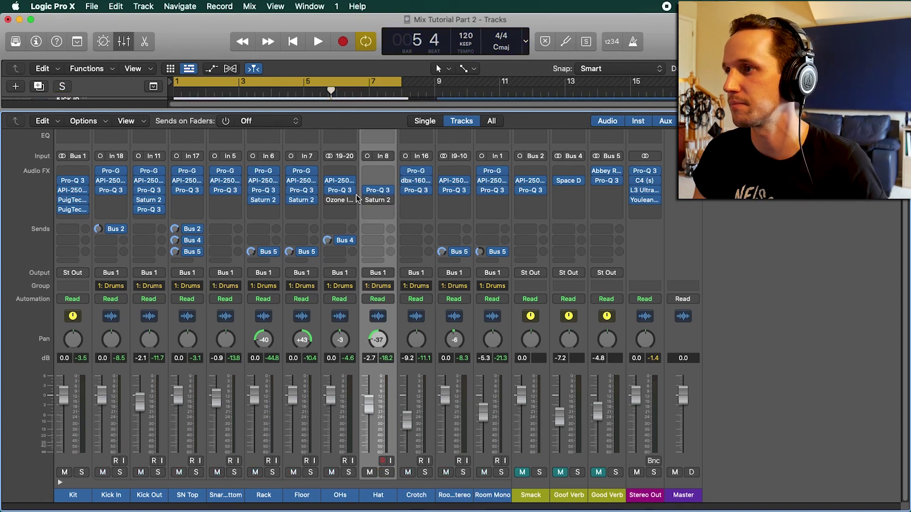
Play the full drum mix, enable Saturn 2 on the Hat channel, and stop playback.
{"action": "key", "text": "space"}
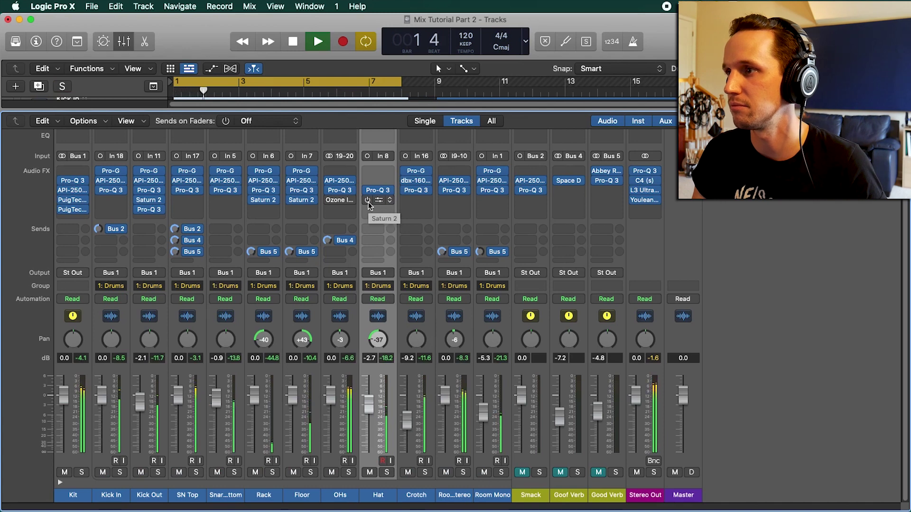
{"action": "left_click", "coordinate": [368, 200]}
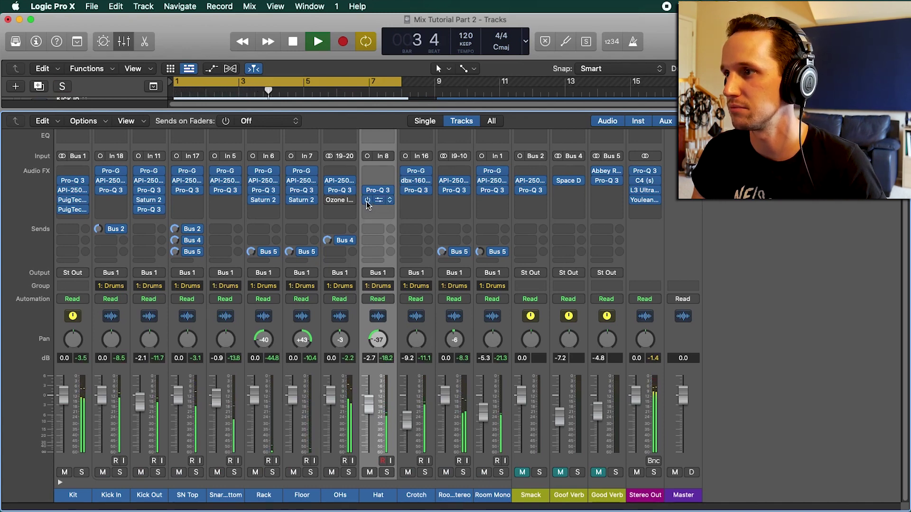
{"action": "key", "text": "space"}
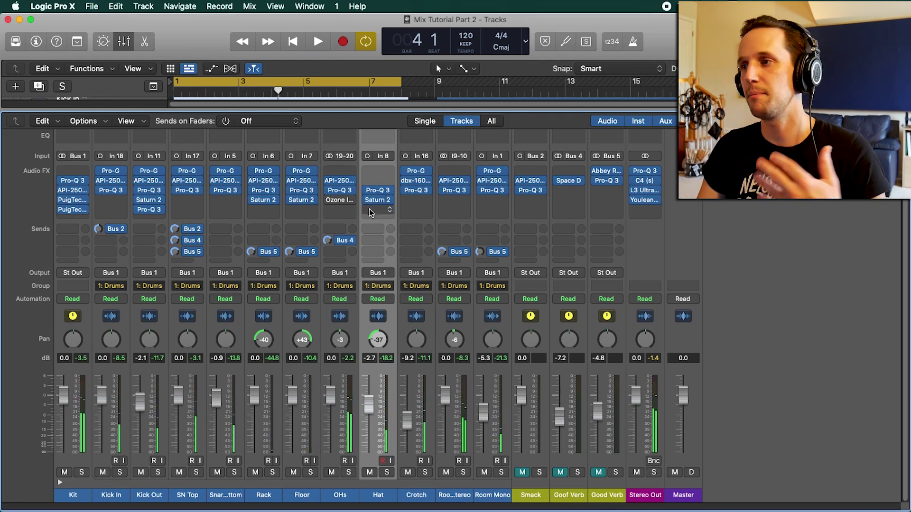
Select the OHs channel, examine the width setting in its Ozone Imager 2, and close the plug-in with it enabled.
{"action": "left_click", "coordinate": [346, 496]}
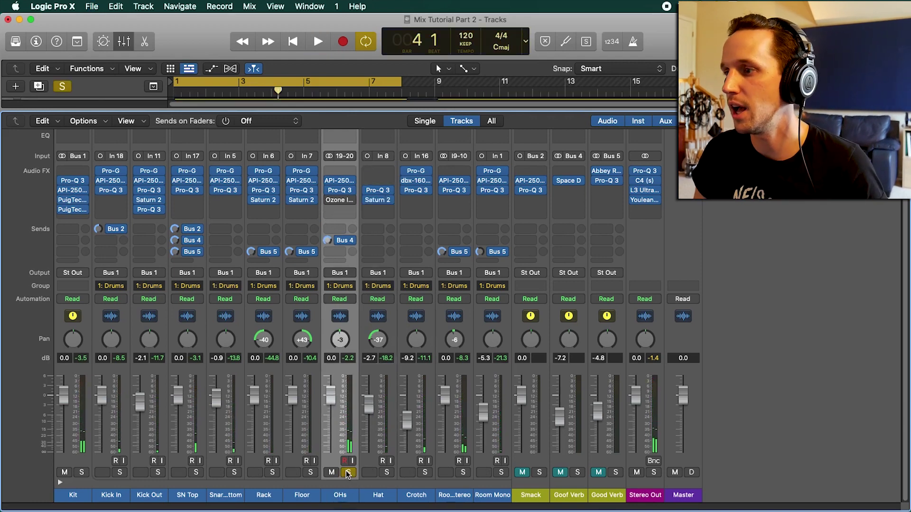
{"action": "left_click", "coordinate": [342, 203]}
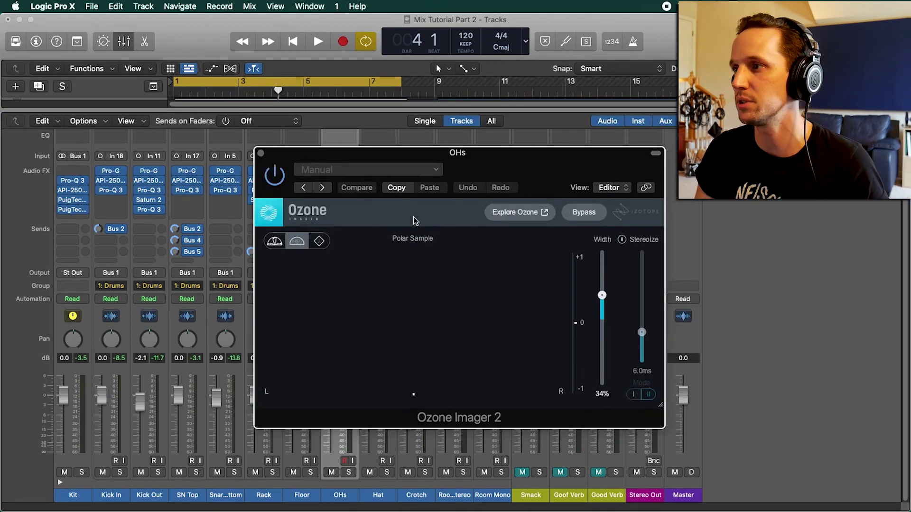
{"action": "key", "text": "super+w"}
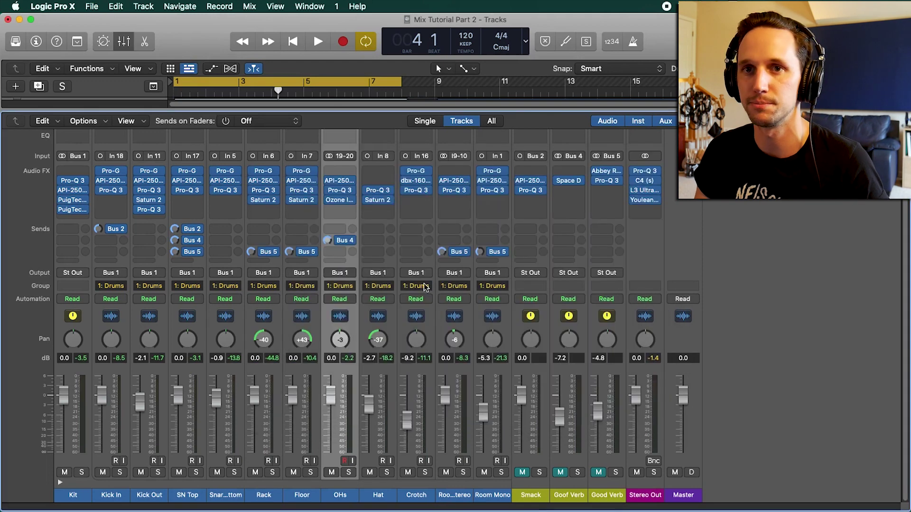
{"action": "left_click", "coordinate": [354, 300]}
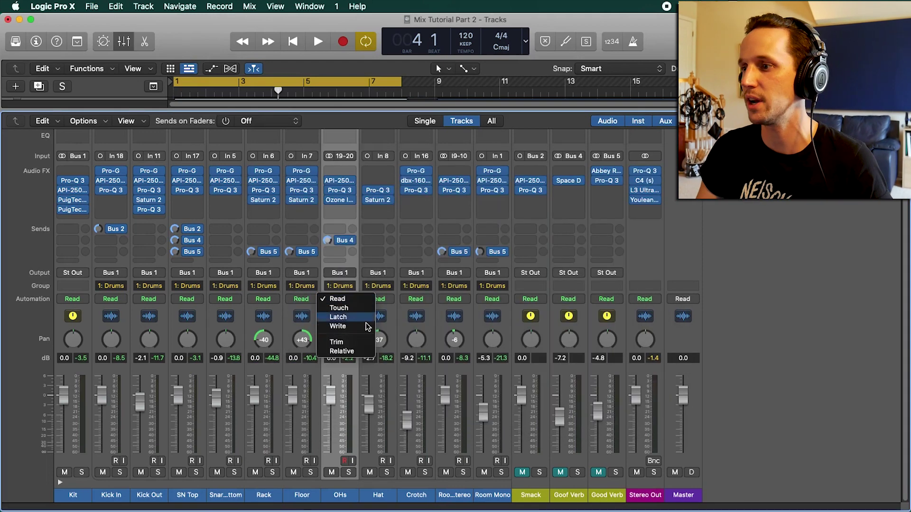
Compare the soloed OHs during playback with Ozone Imager 2 off and on, leave it enabled, and clear the solo.
{"action": "left_click", "coordinate": [349, 470]}
{"action": "left_click", "coordinate": [349, 472]}
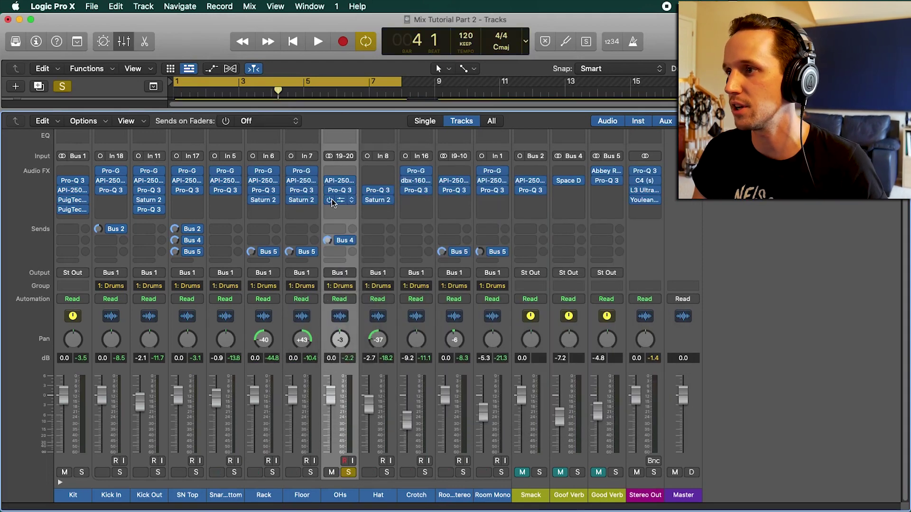
{"action": "key", "text": "space"}
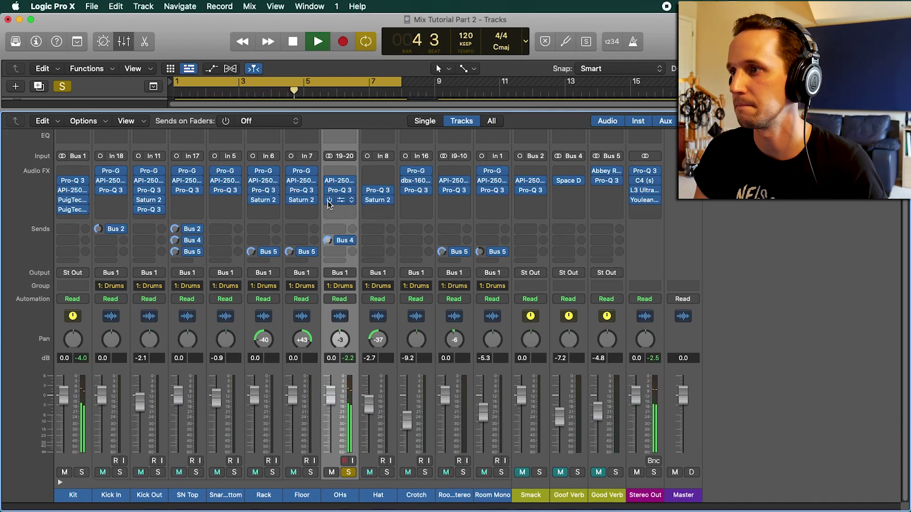
{"action": "left_click", "coordinate": [328, 200]}
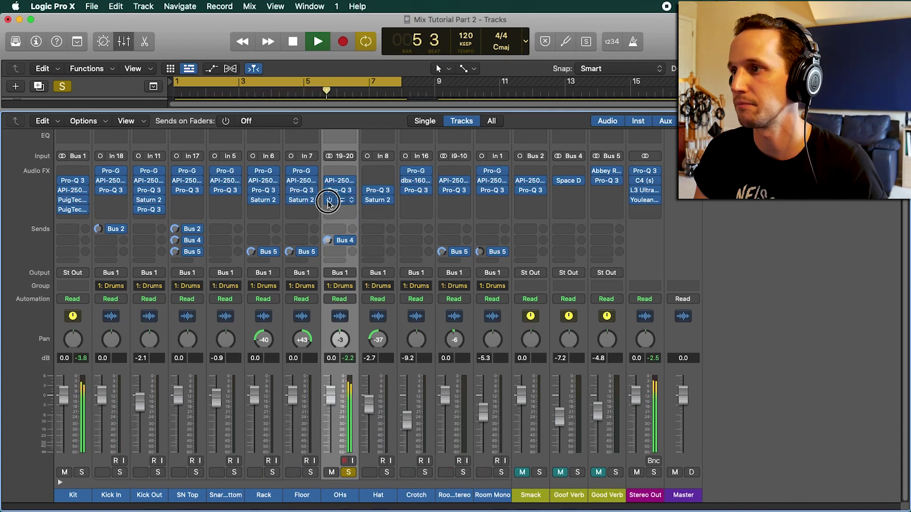
{"action": "left_click", "coordinate": [328, 200]}
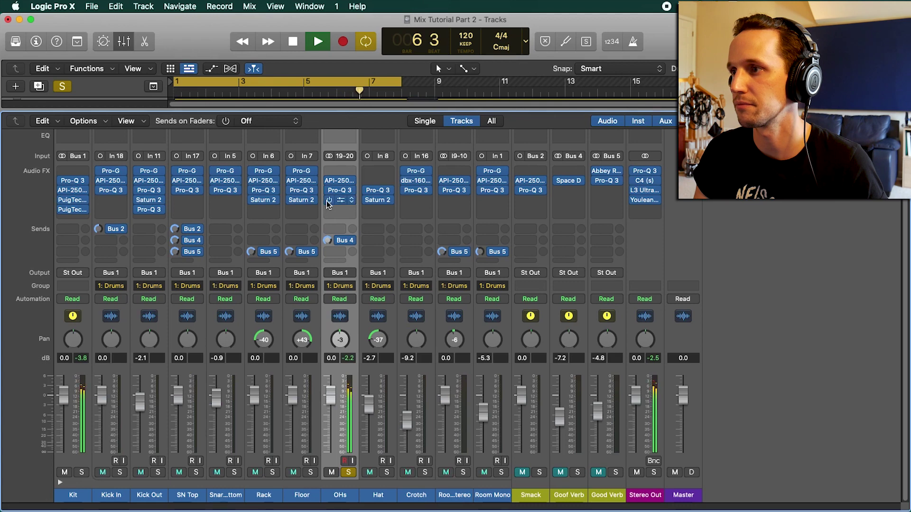
{"action": "key", "text": "space"}
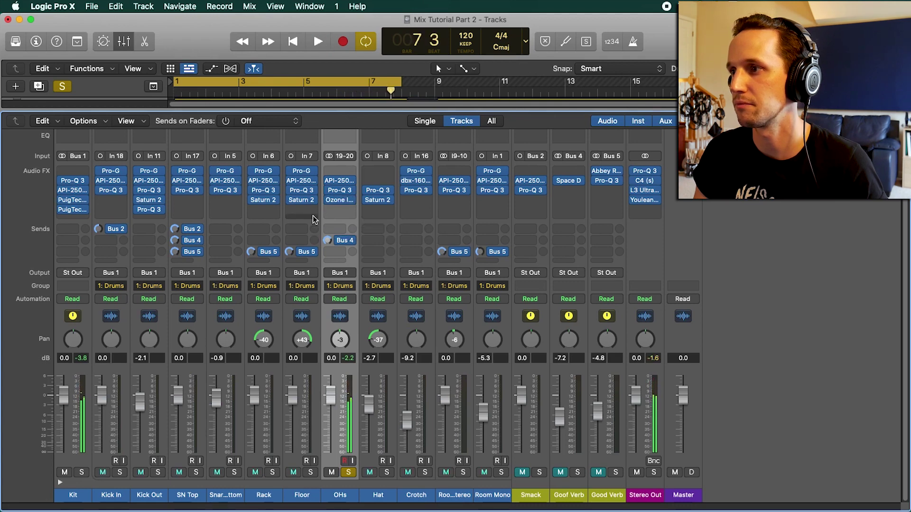
{"action": "left_click", "coordinate": [345, 478]}
{"action": "left_click", "coordinate": [346, 477]}
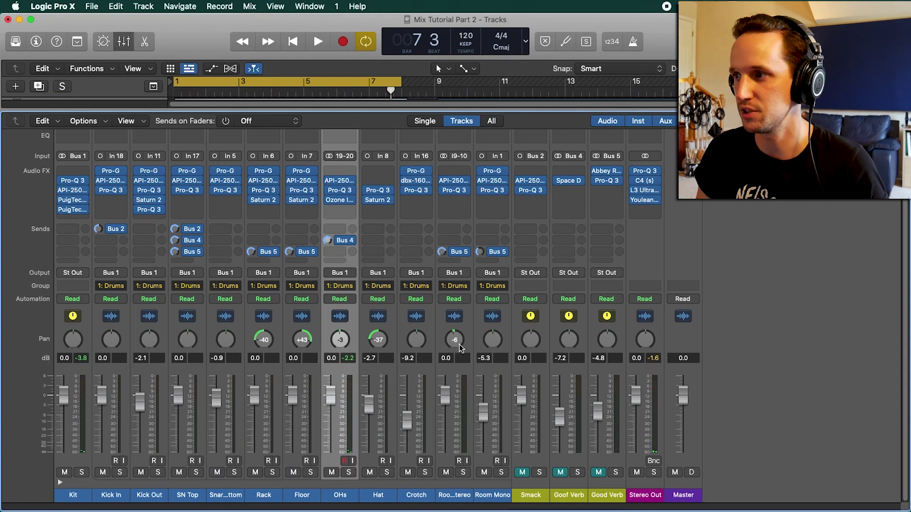
Select the Kick In and SN Top channels together, solo the Smack bus, and start playback.
{"action": "left_click", "coordinate": [522, 351]}
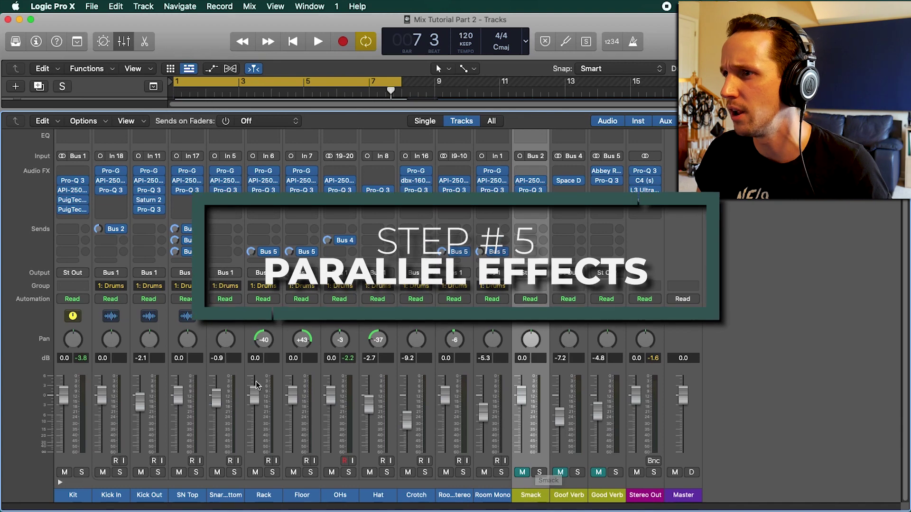
{"action": "left_click", "coordinate": [118, 494]}
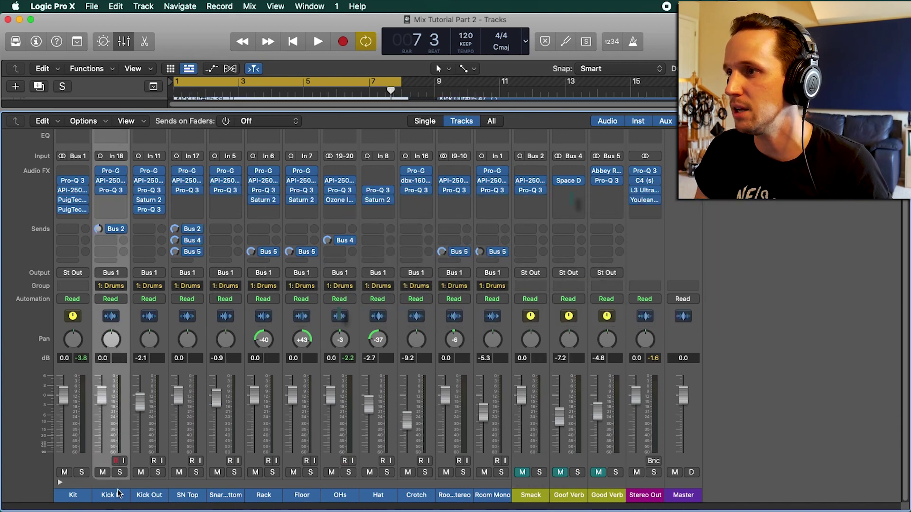
{"action": "left_click", "coordinate": [189, 496], "text": "super"}
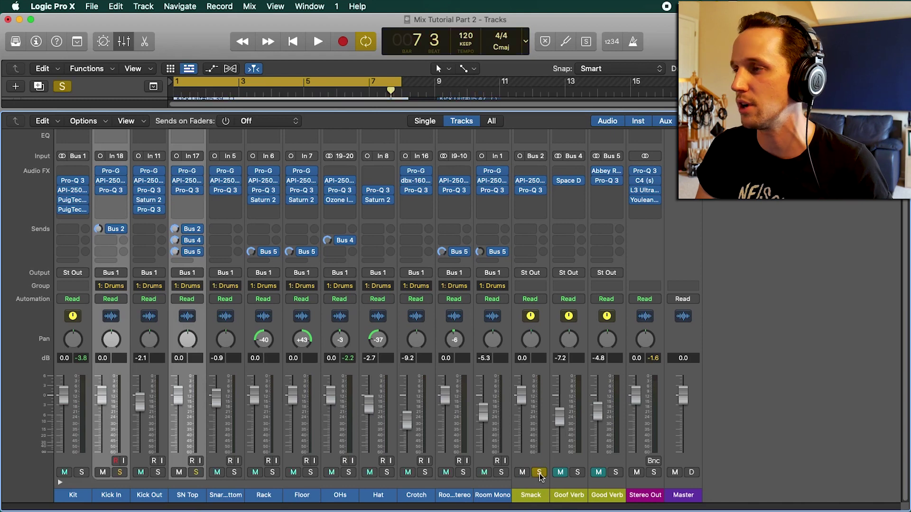
{"action": "left_click", "coordinate": [539, 473]}
{"action": "key", "text": "space"}
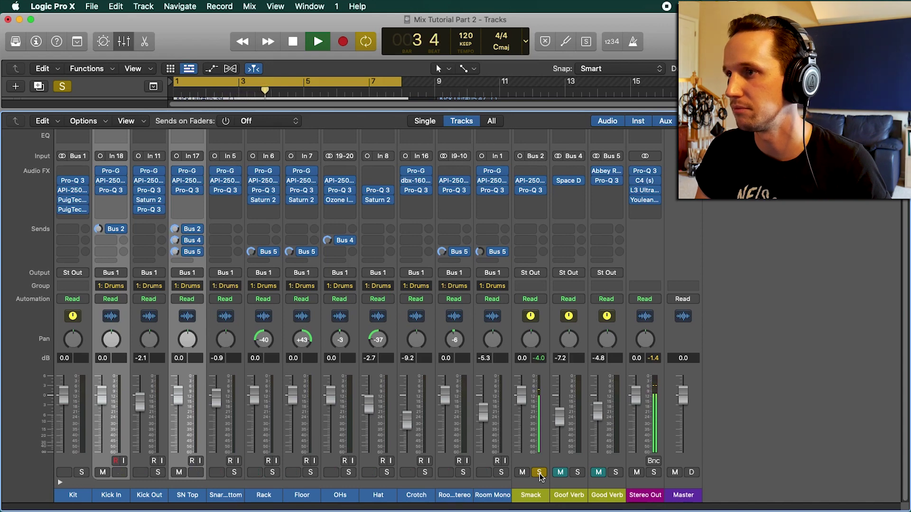
Clear the solo on the Smack bus, mute the bus, and stop playback.
{"action": "left_click", "coordinate": [539, 473]}
{"action": "left_click", "coordinate": [522, 472]}
{"action": "key", "text": "space"}
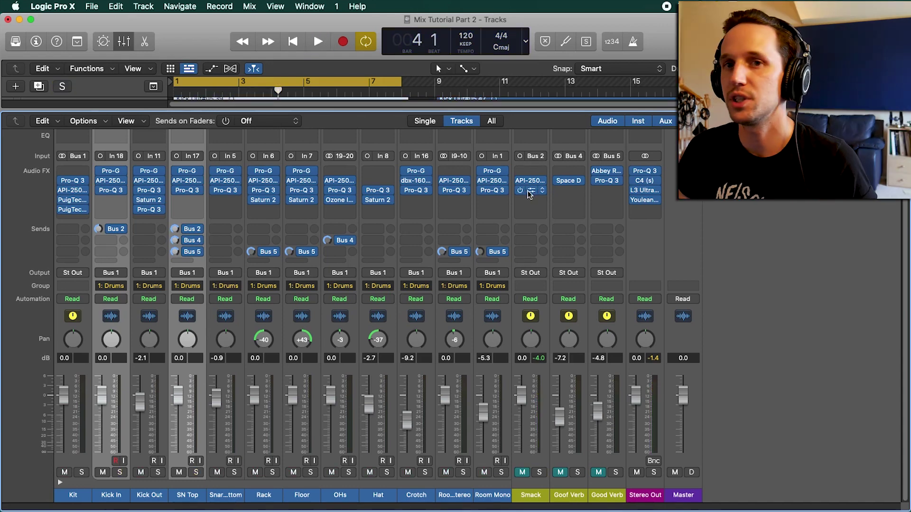
Examine the low-frequency bands in the Smack bus's Pro-Q 3 and close the plug-in.
{"action": "left_click", "coordinate": [530, 192]}
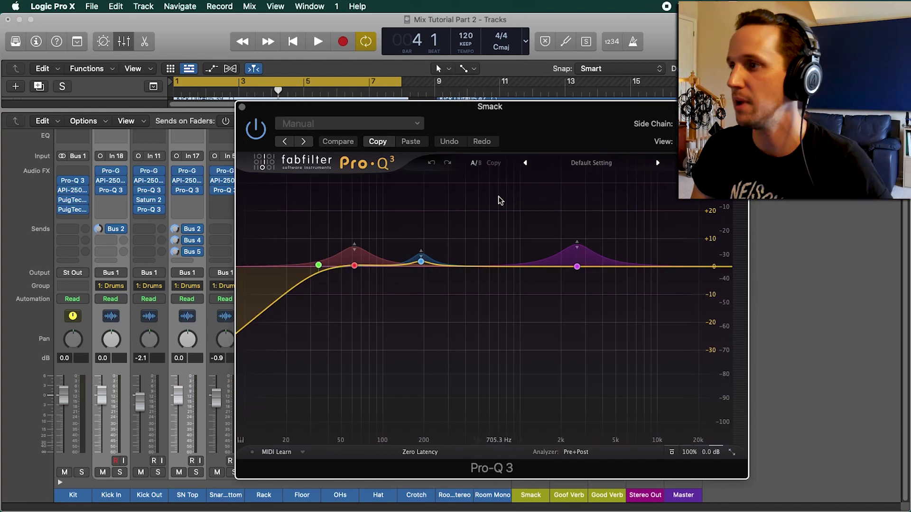
{"action": "mouse_move", "coordinate": [371, 271]}
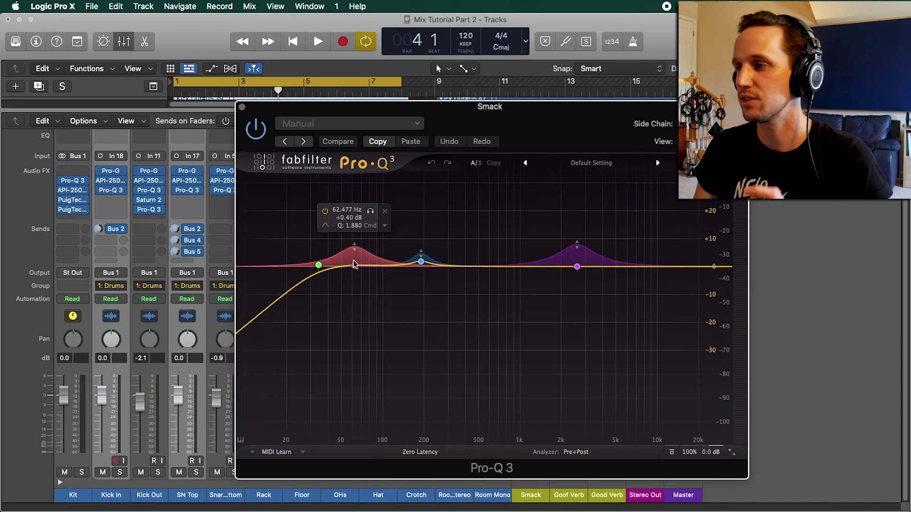
{"action": "key", "text": "super+w"}
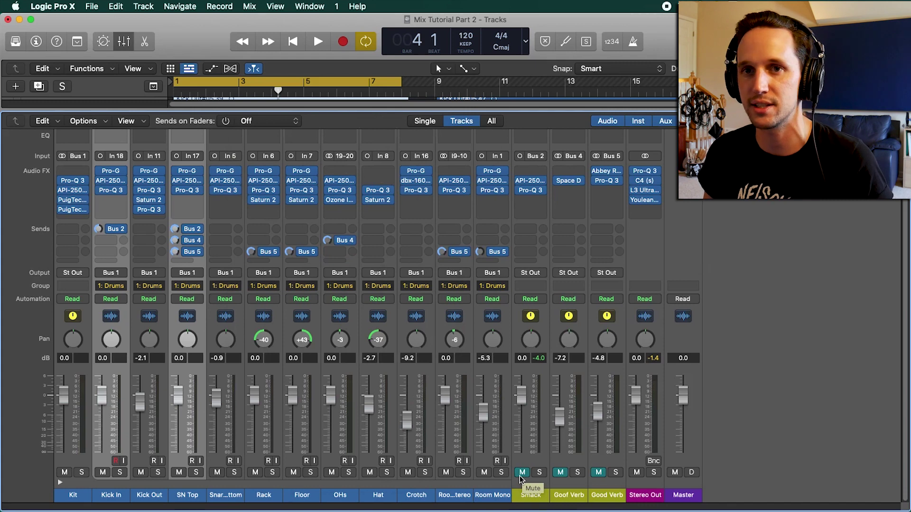
Compare the full drum mix during playback with the Smack bus muted and unmuted, leave it unmuted, and stop playback.
{"action": "key", "text": "space"}
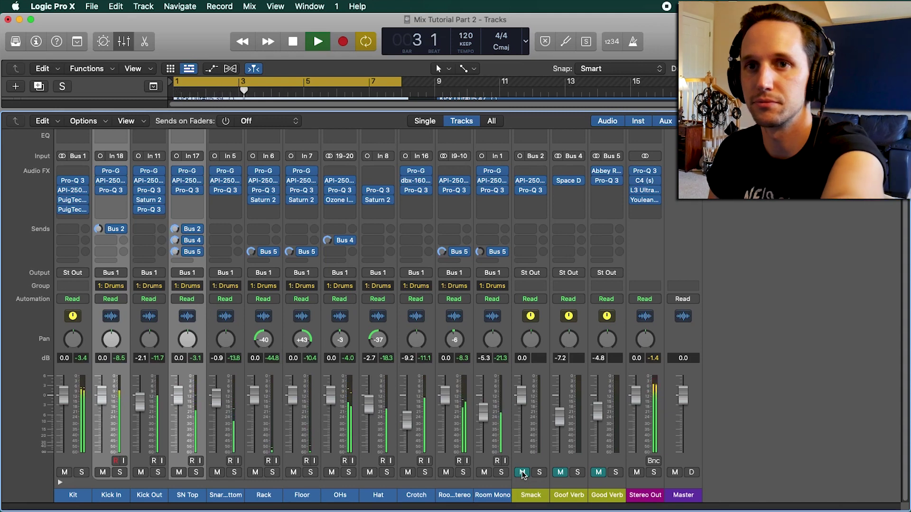
{"action": "left_click", "coordinate": [521, 472]}
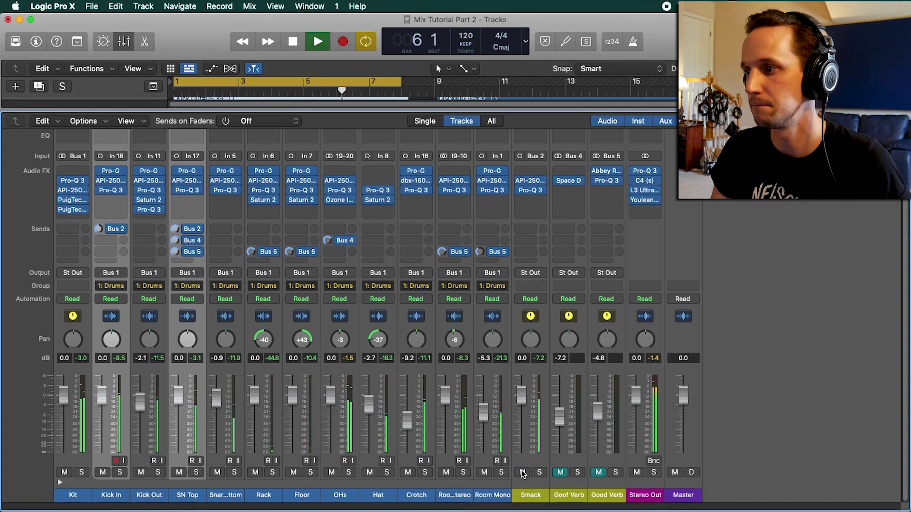
{"action": "key", "text": "space"}
{"action": "key", "text": "space"}
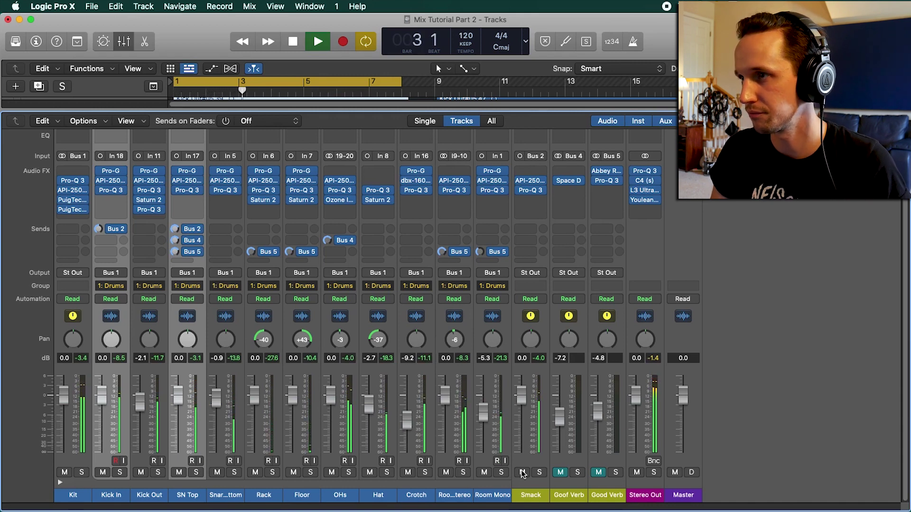
{"action": "left_click", "coordinate": [522, 473]}
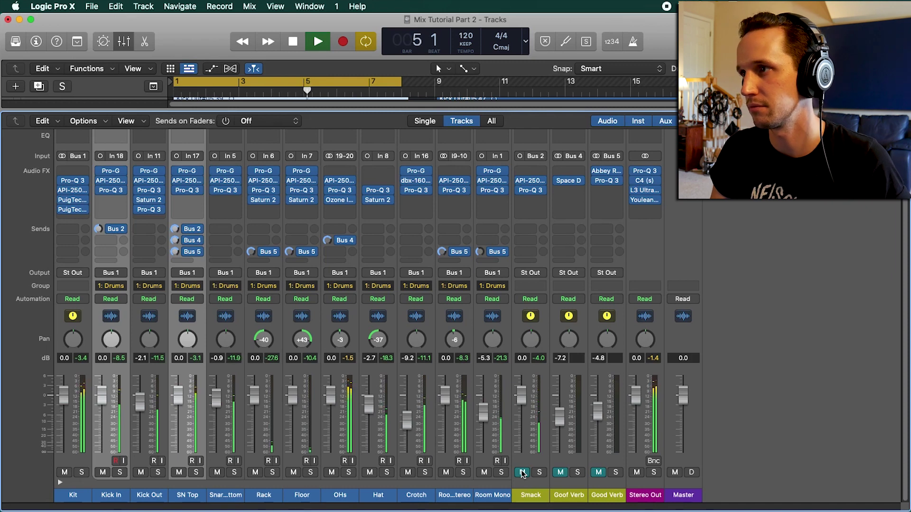
{"action": "left_click", "coordinate": [522, 473]}
{"action": "key", "text": "space"}
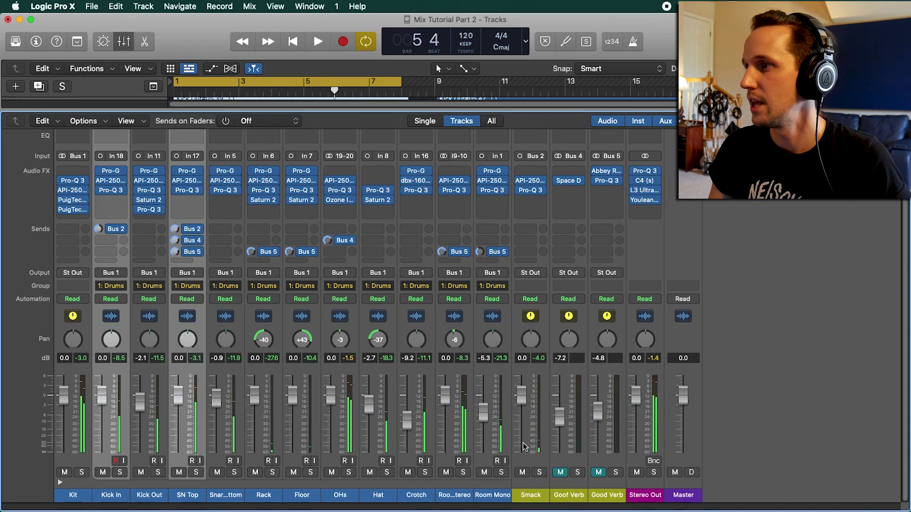
Reopen the Smack bus's Pro-Q 3 to review its equalizer curve, and close it.
{"action": "left_click", "coordinate": [531, 191]}
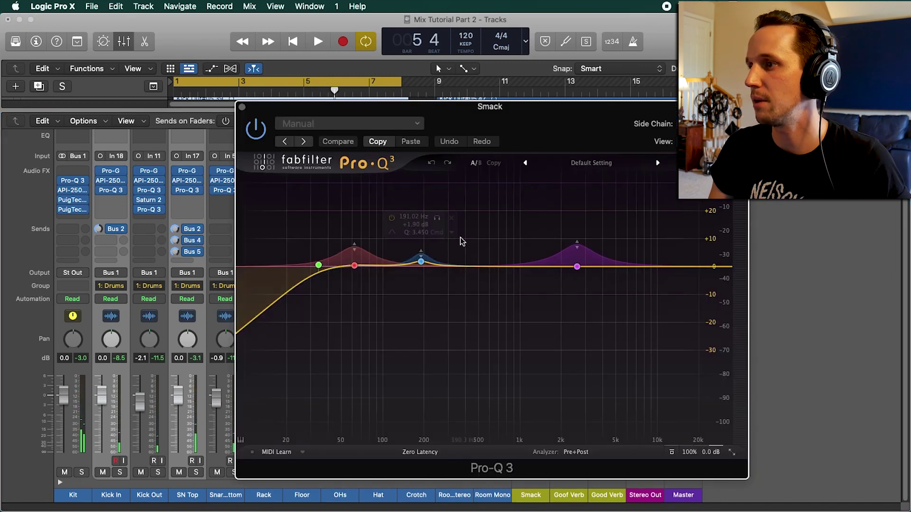
{"action": "key", "text": "super+w"}
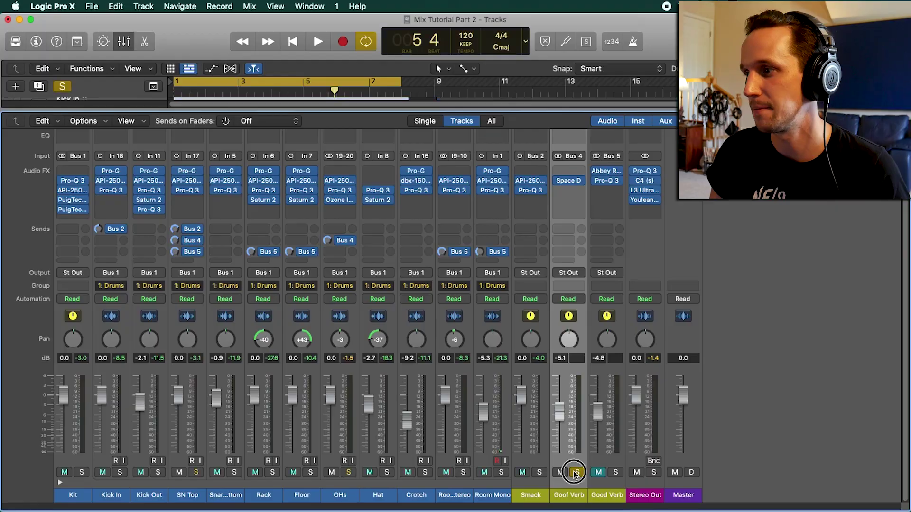
Play the soloed Goof Verb, clear its solo, raise its fader to -3.7 dB in the full mix, and mute it.
{"action": "key", "text": "space"}
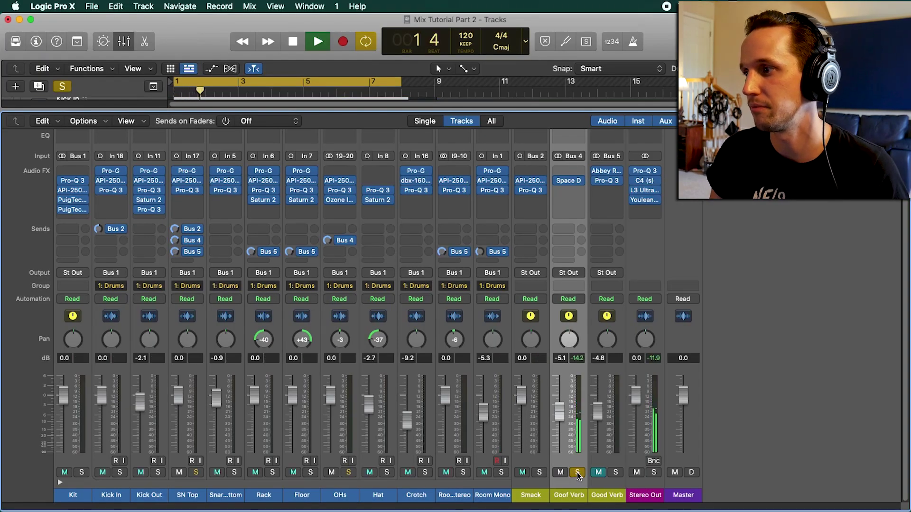
{"action": "left_click", "coordinate": [578, 472]}
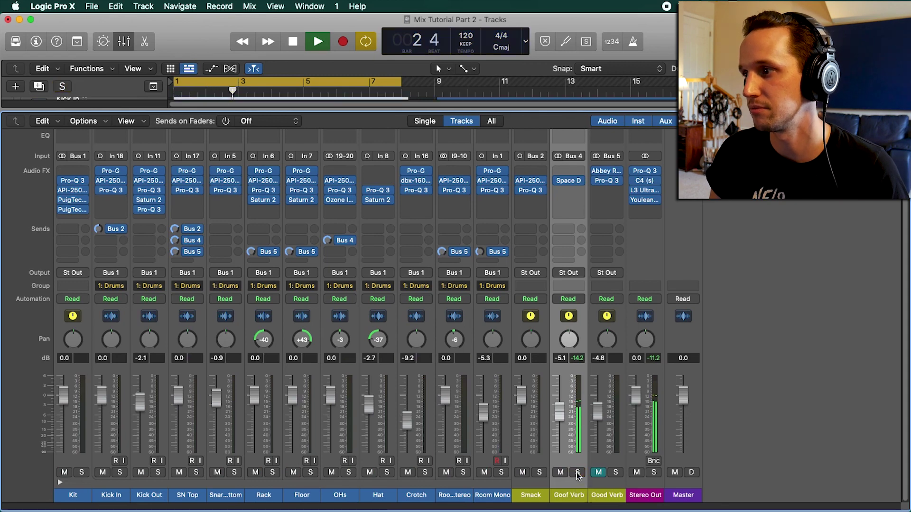
{"action": "left_click_drag", "start_coordinate": [563, 417], "coordinate": [560, 409]}
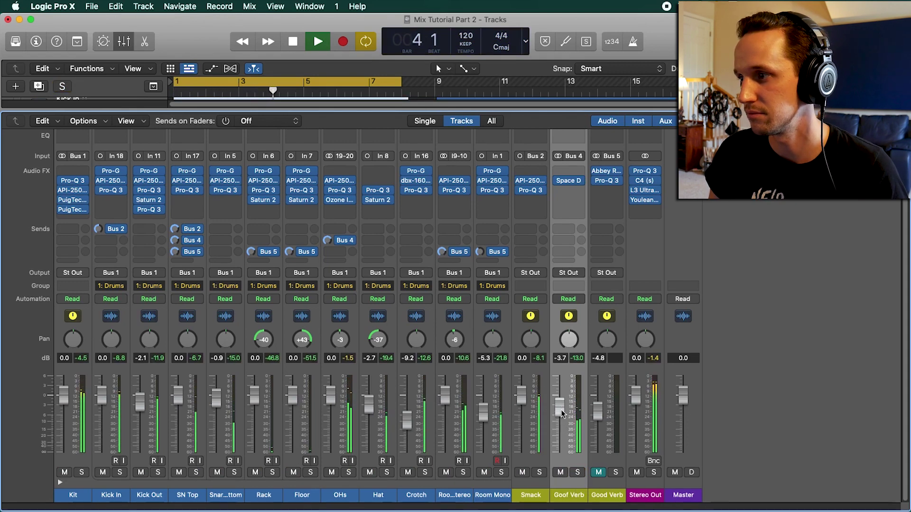
{"action": "left_click", "coordinate": [560, 472]}
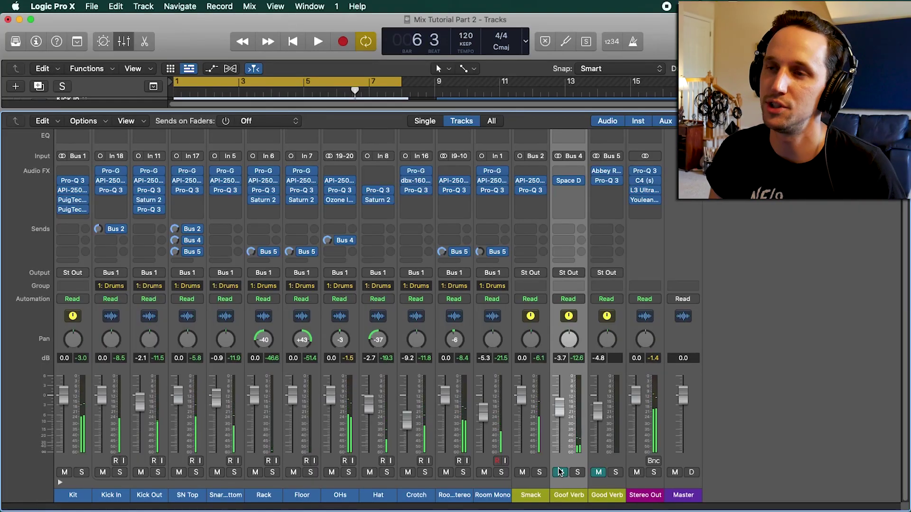
Lower the Goof Verb fader to -7.2 dB, then unmute and solo the bus and play it from the beginning.
{"action": "left_click_drag", "start_coordinate": [560, 414], "coordinate": [570, 437]}
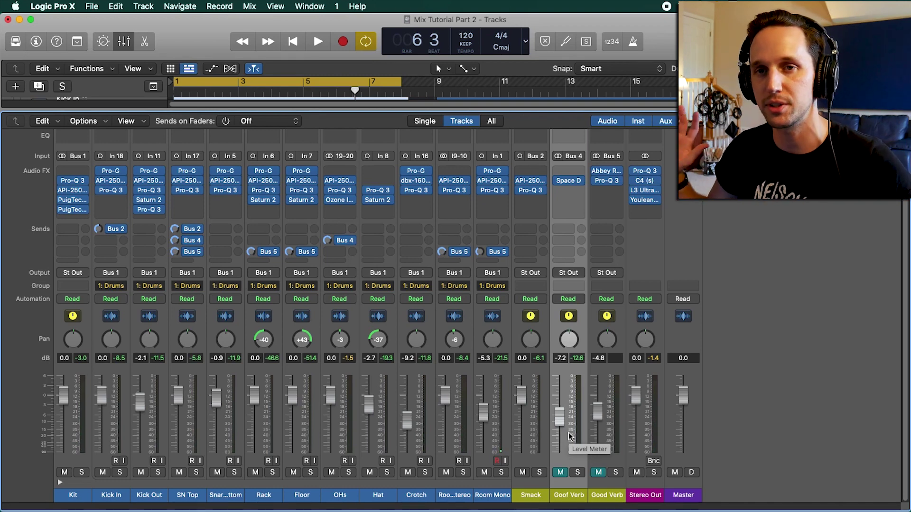
{"action": "left_click", "coordinate": [560, 472]}
{"action": "left_click", "coordinate": [577, 473]}
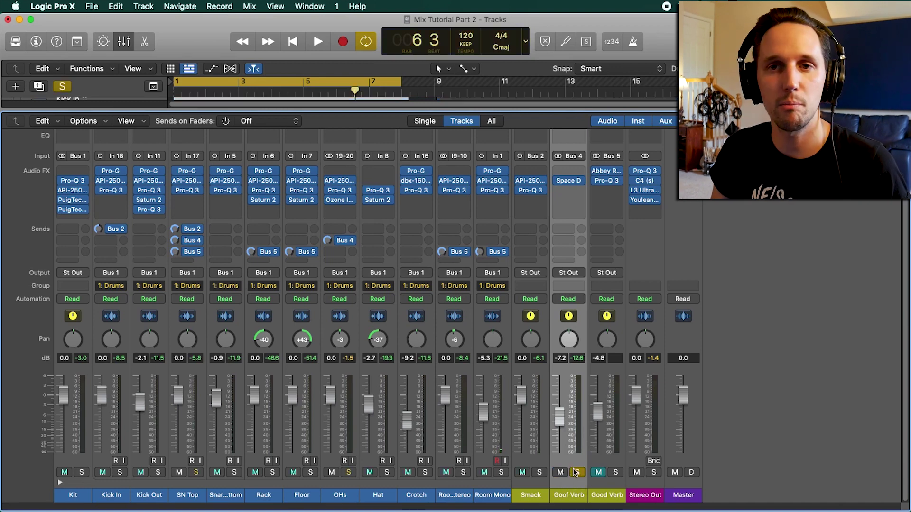
{"action": "key", "text": "Return"}
{"action": "key", "text": "space"}
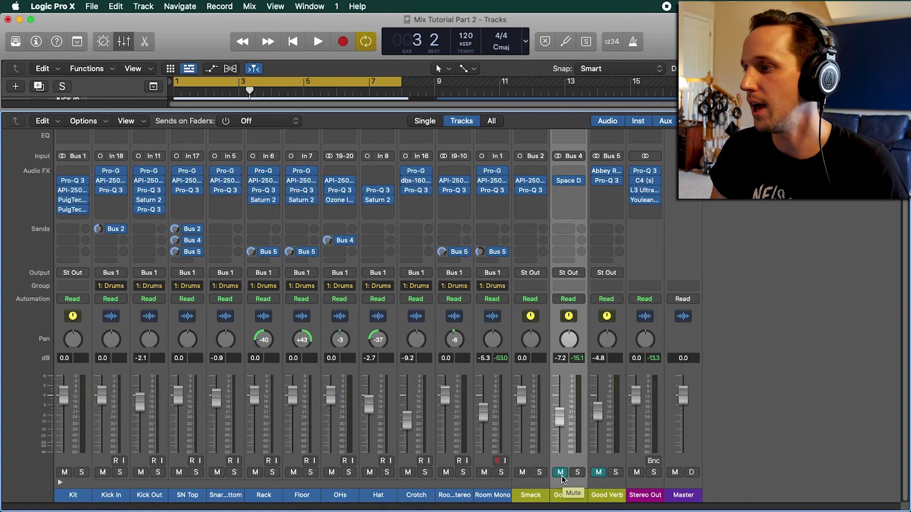
Unmute the Good Verb bus, play it soloed, and clear the solo to hear it in the full mix.
{"action": "left_click", "coordinate": [599, 475]}
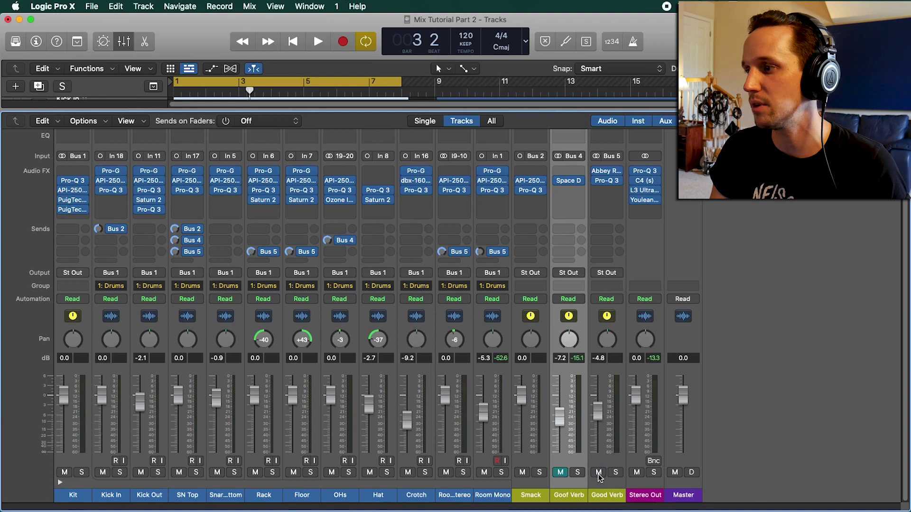
{"action": "left_click", "coordinate": [616, 473]}
{"action": "key", "text": "space"}
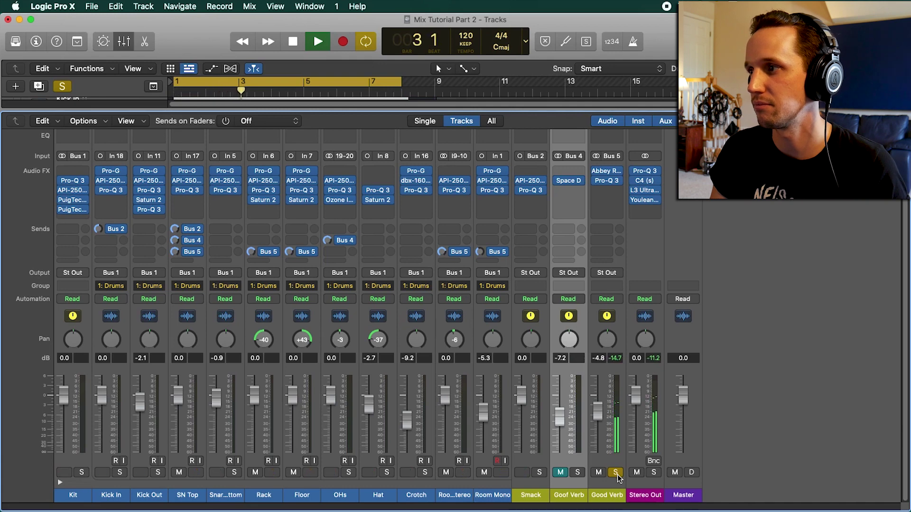
{"action": "left_click", "coordinate": [616, 472]}
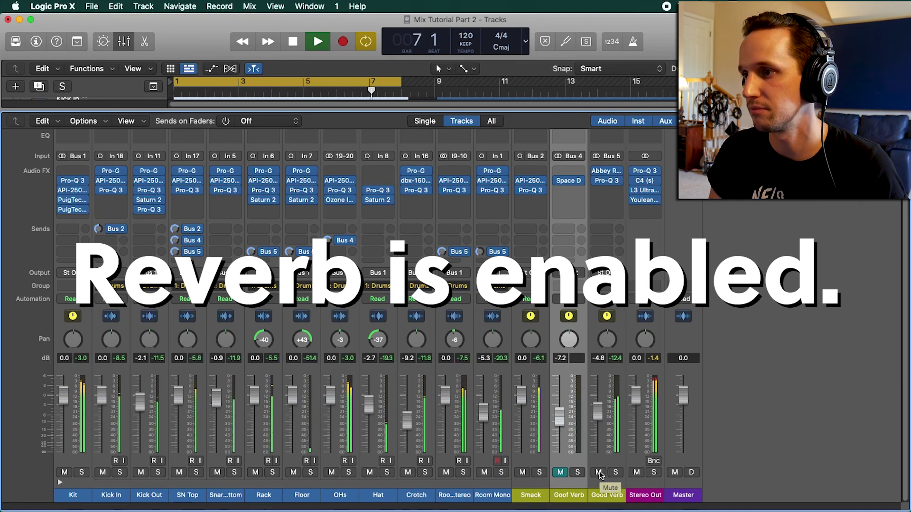
Restart playback and compare the full drum mix with Good Verb muted and unmuted, leaving it unmuted.
{"action": "key", "text": "space"}
{"action": "key", "text": "space"}
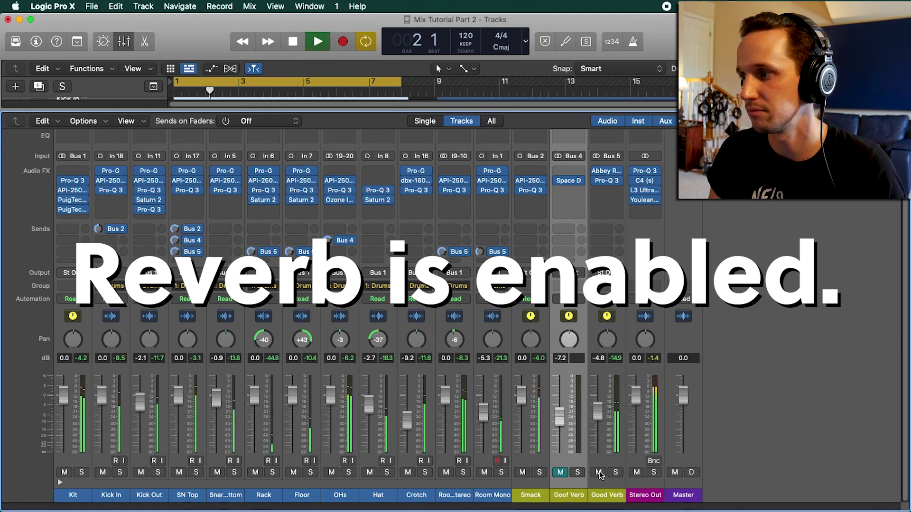
{"action": "left_click", "coordinate": [599, 472]}
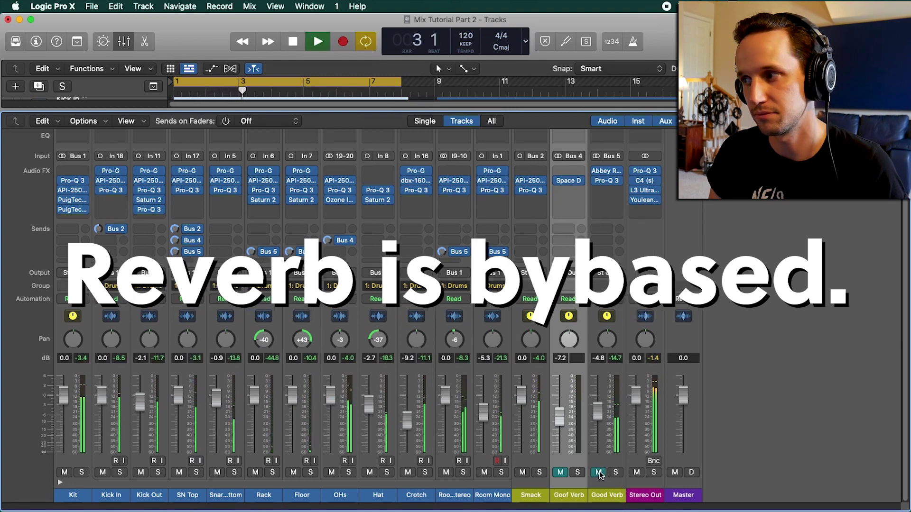
{"action": "left_click", "coordinate": [599, 472]}
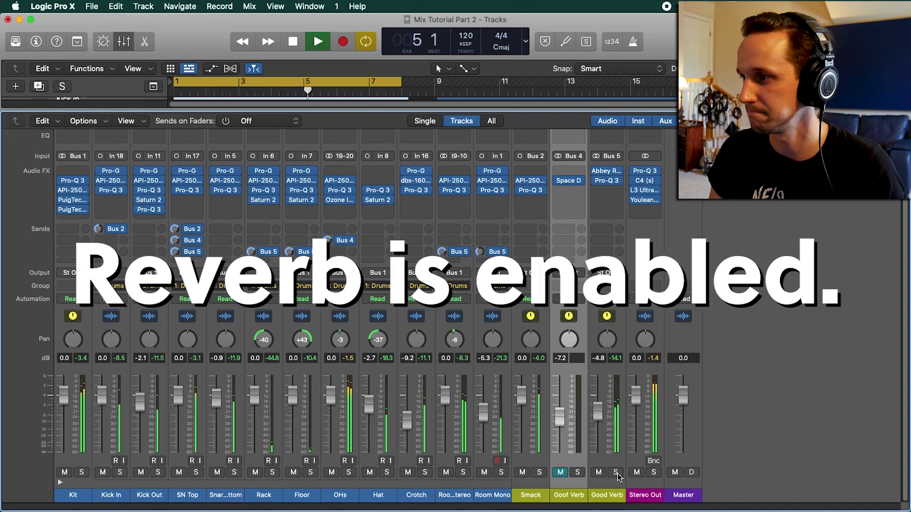
Solo Good Verb, play it while examining its Abbey Road Chambers settings, then stop playback and close the plug-in.
{"action": "left_click", "coordinate": [617, 472]}
{"action": "key", "text": "space"}
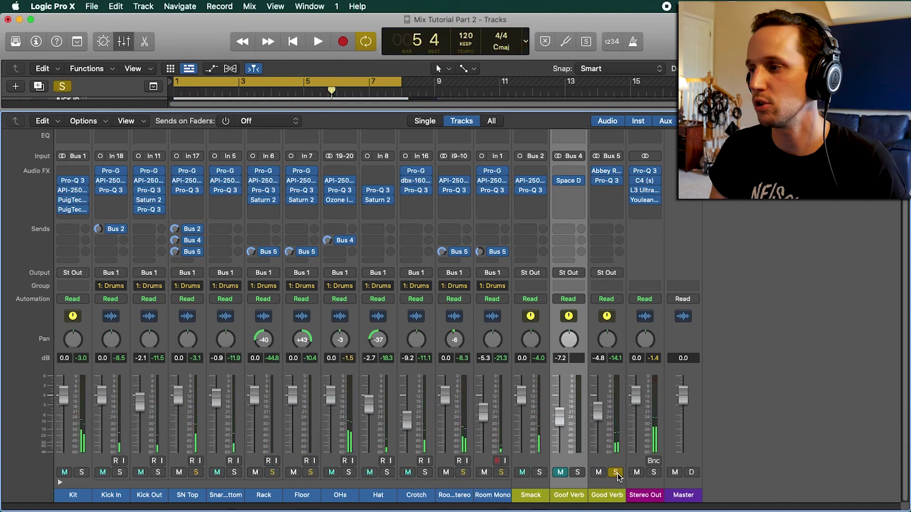
{"action": "key", "text": "space"}
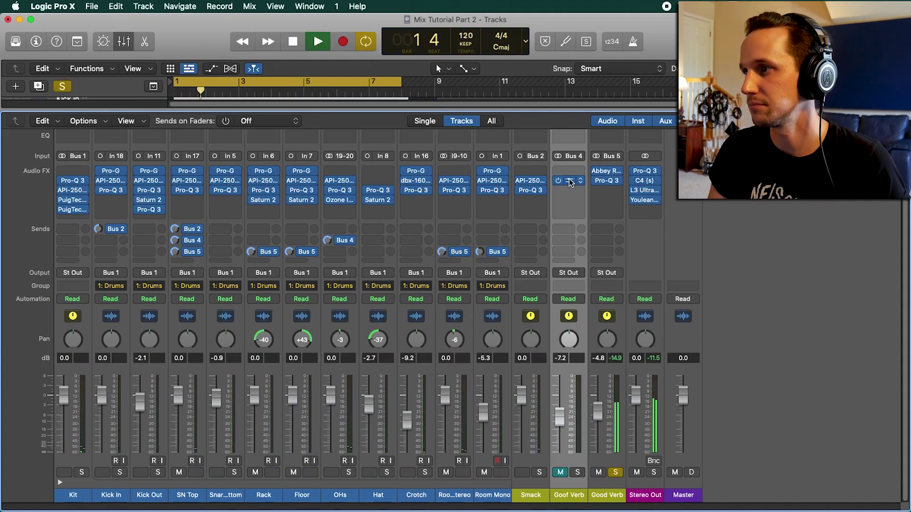
{"action": "left_click", "coordinate": [607, 173]}
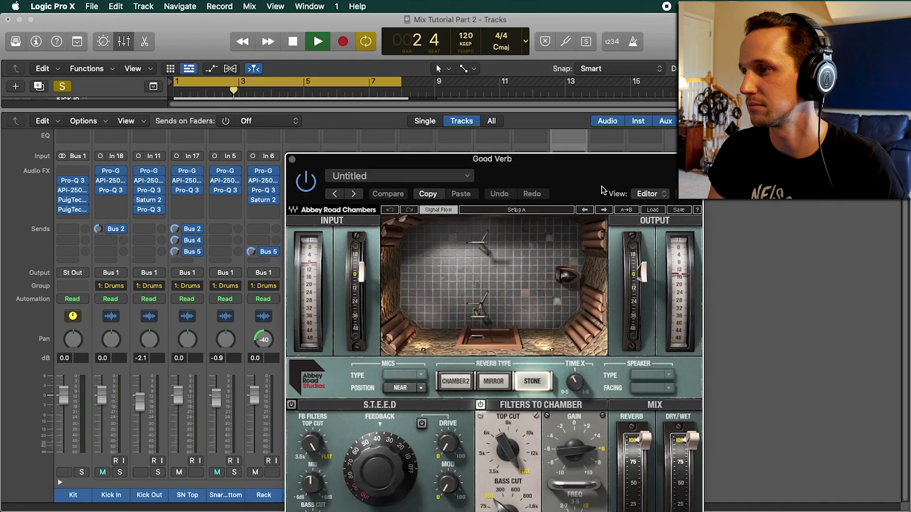
{"action": "left_click_drag", "start_coordinate": [538, 175], "coordinate": [523, 88]}
{"action": "key", "text": "space"}
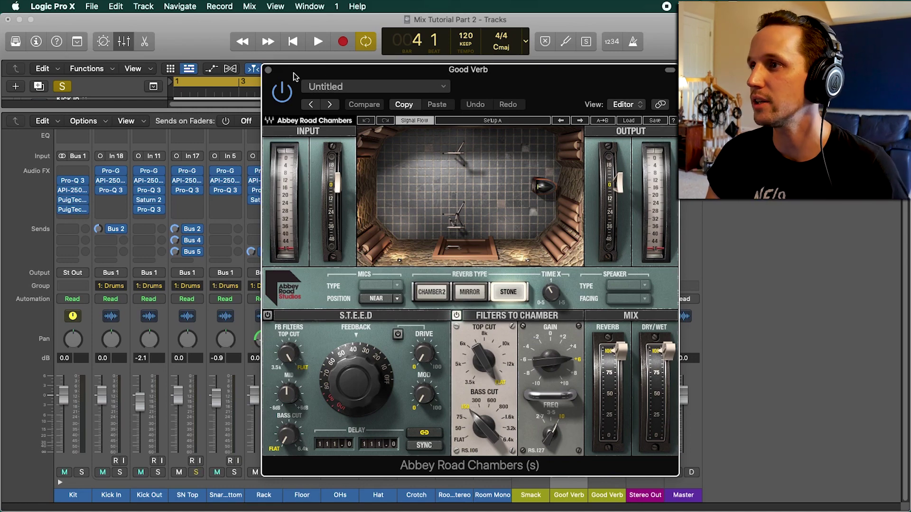
{"action": "left_click", "coordinate": [268, 70]}
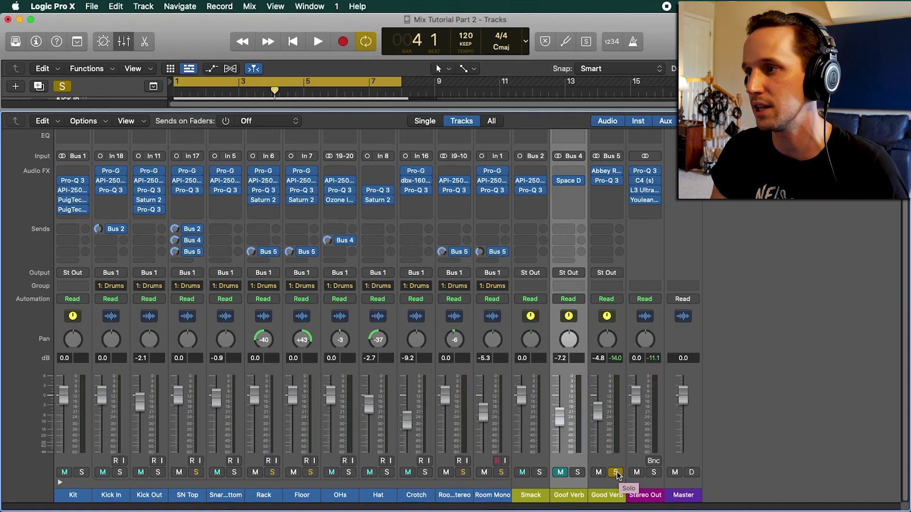
Play the soloed Good Verb, clear its solo, compare the mix with it muted and unmuted, and stop playback.
{"action": "key", "text": "space"}
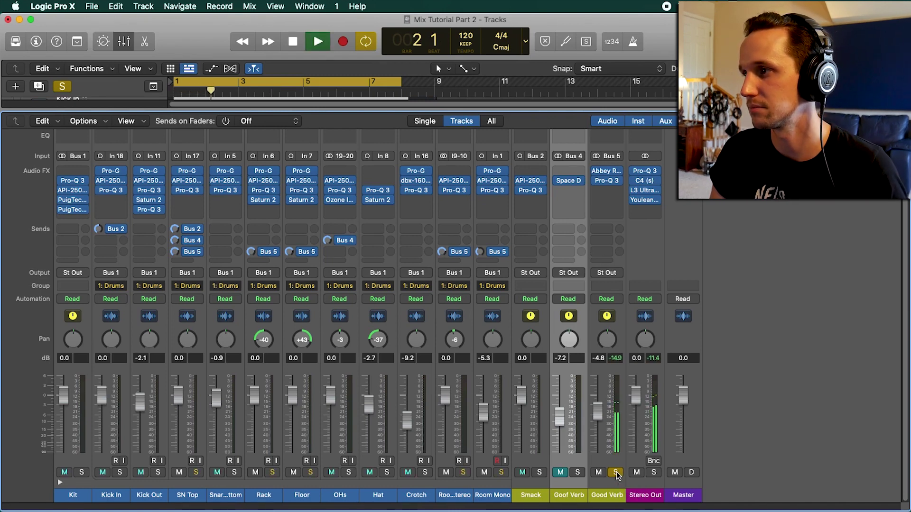
{"action": "left_click", "coordinate": [616, 472]}
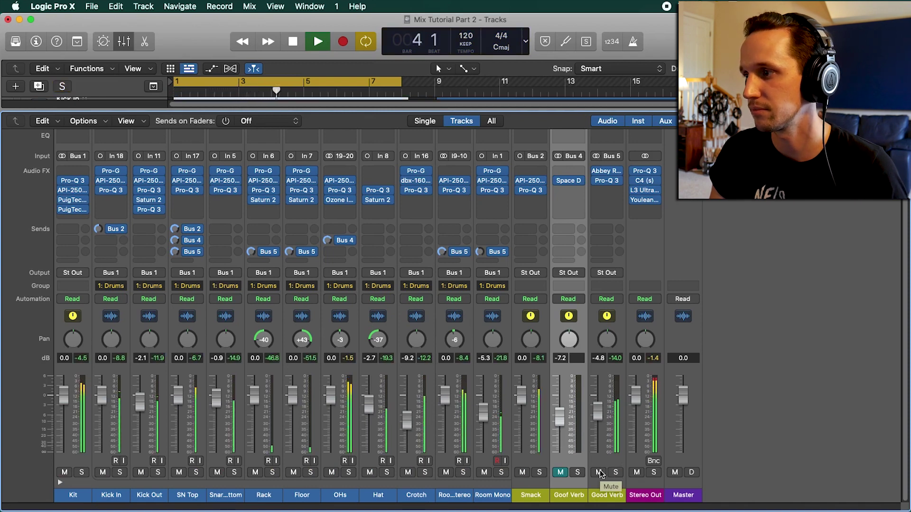
{"action": "left_click", "coordinate": [599, 472]}
{"action": "left_click", "coordinate": [599, 473]}
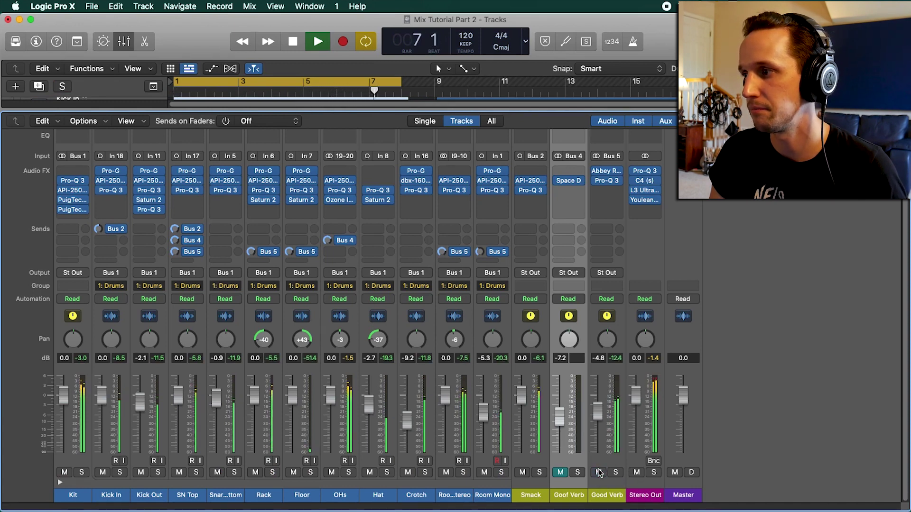
{"action": "key", "text": "space"}
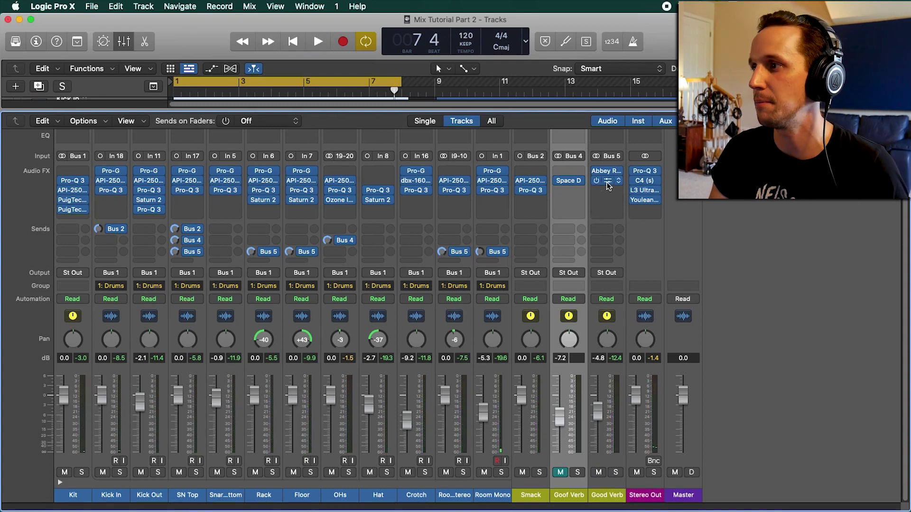
Examine the midrange cut in the Good Verb bus's Pro-Q 3 and close the plug-in.
{"action": "left_click", "coordinate": [606, 181]}
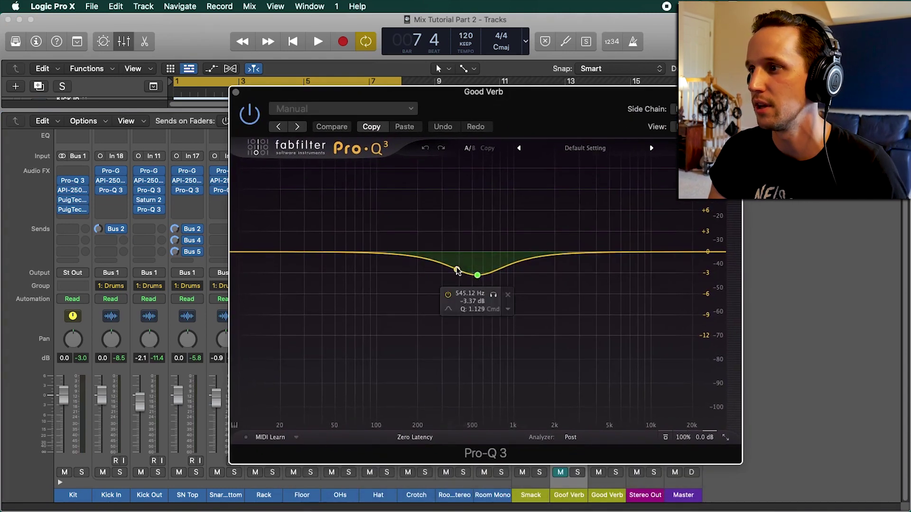
{"action": "key", "text": "super+w"}
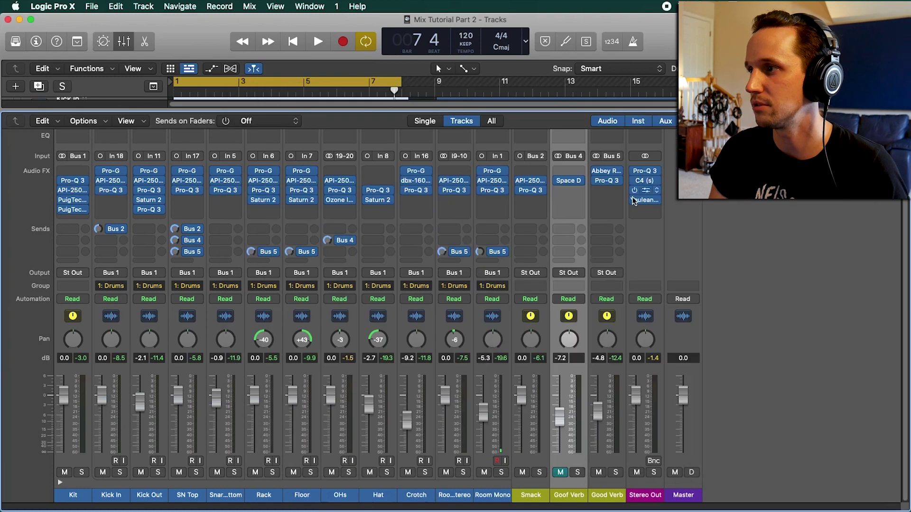
Open the Stereo Out's C4, L3 UltraMaximizer and Youlean Loudness Meter plug-ins and arrange their windows side by side.
{"action": "left_click", "coordinate": [604, 493]}
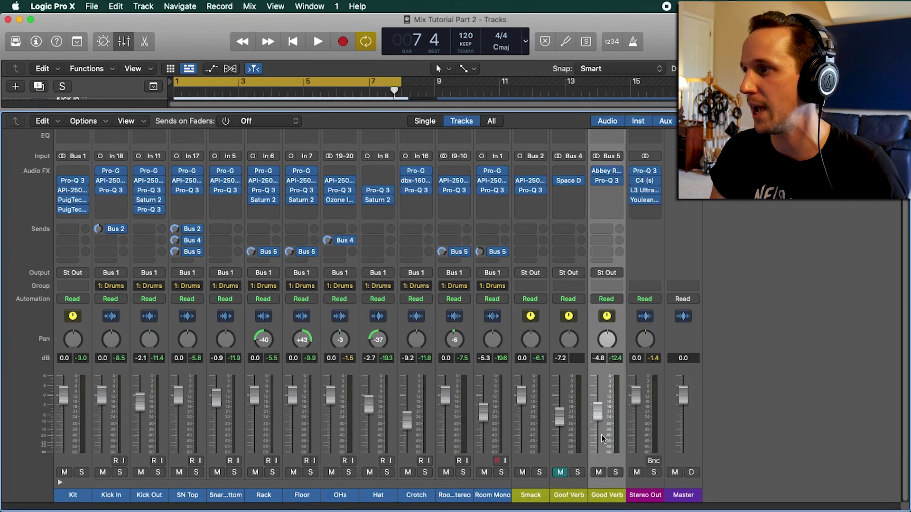
{"action": "left_click", "coordinate": [646, 494]}
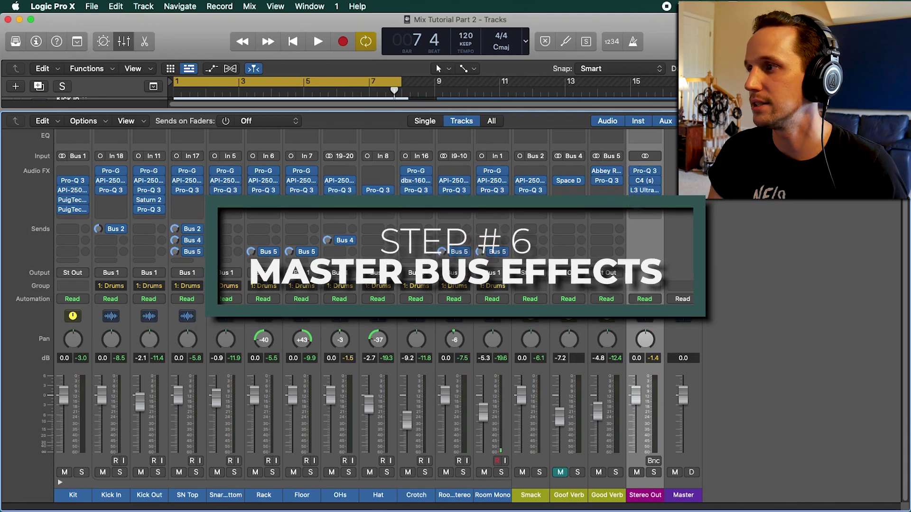
{"action": "left_click", "coordinate": [725, 180]}
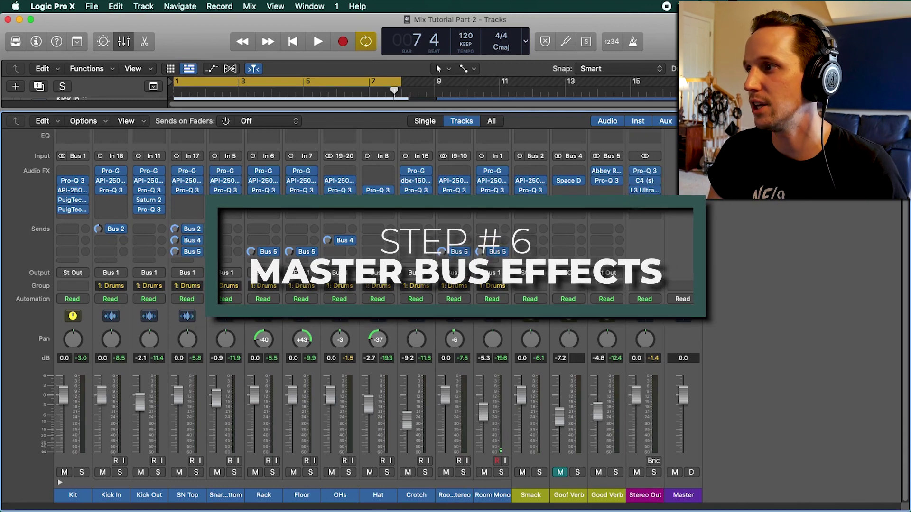
{"action": "left_click", "coordinate": [644, 180]}
{"action": "left_click_drag", "start_coordinate": [539, 169], "coordinate": [302, 101]}
{"action": "left_click", "coordinate": [651, 191]}
{"action": "left_click_drag", "start_coordinate": [356, 147], "coordinate": [456, 94]}
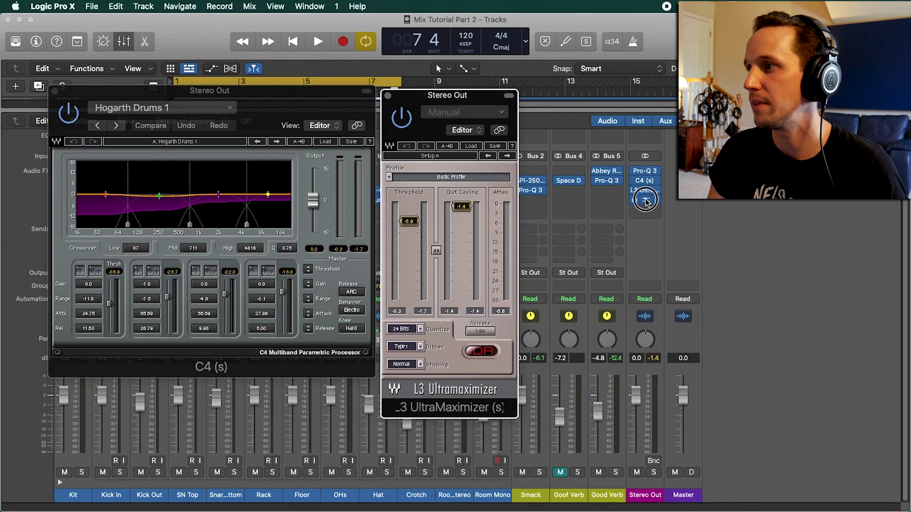
{"action": "left_click", "coordinate": [645, 200]}
{"action": "left_click_drag", "start_coordinate": [474, 161], "coordinate": [707, 45]}
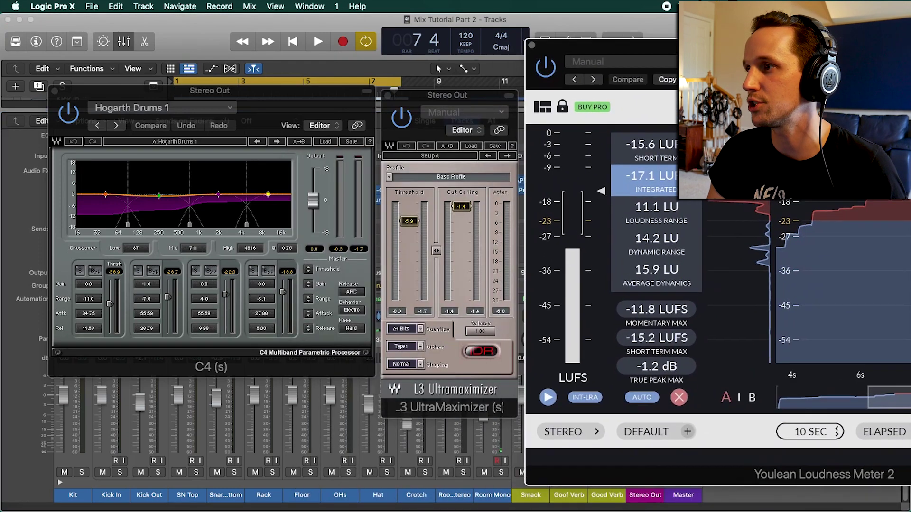
Reset the loudness meter's true peak maximum, play the mix to measure the peak anew, and stop playback.
{"action": "left_click", "coordinate": [656, 366]}
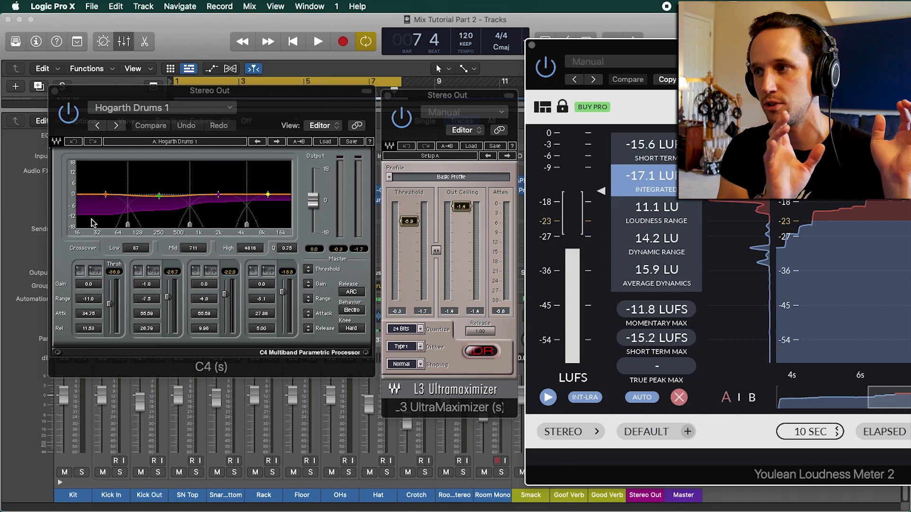
{"action": "left_click_drag", "start_coordinate": [449, 104], "coordinate": [448, 98]}
{"action": "left_click_drag", "start_coordinate": [638, 46], "coordinate": [635, 68]}
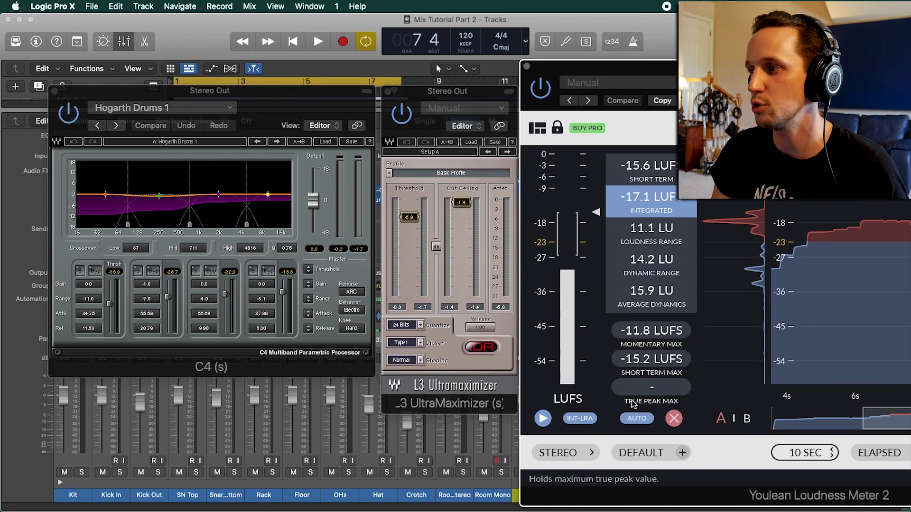
{"action": "key", "text": "space"}
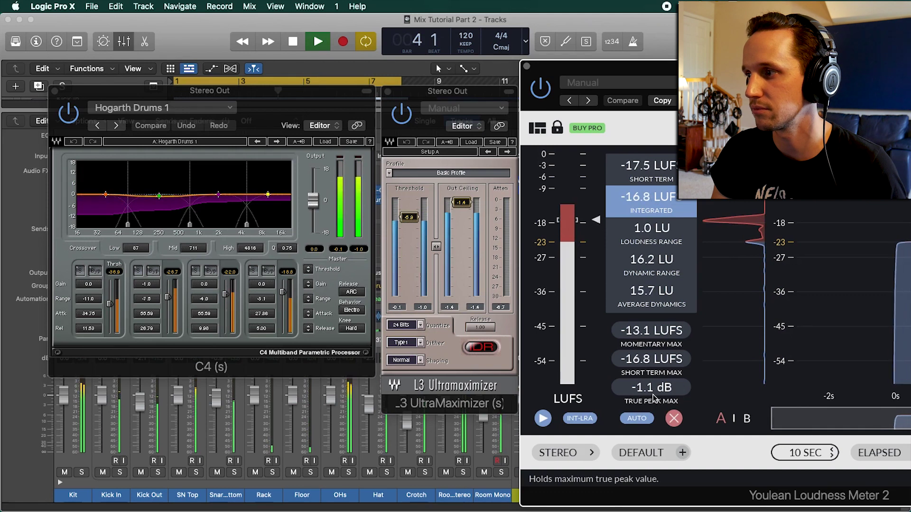
{"action": "key", "text": "space"}
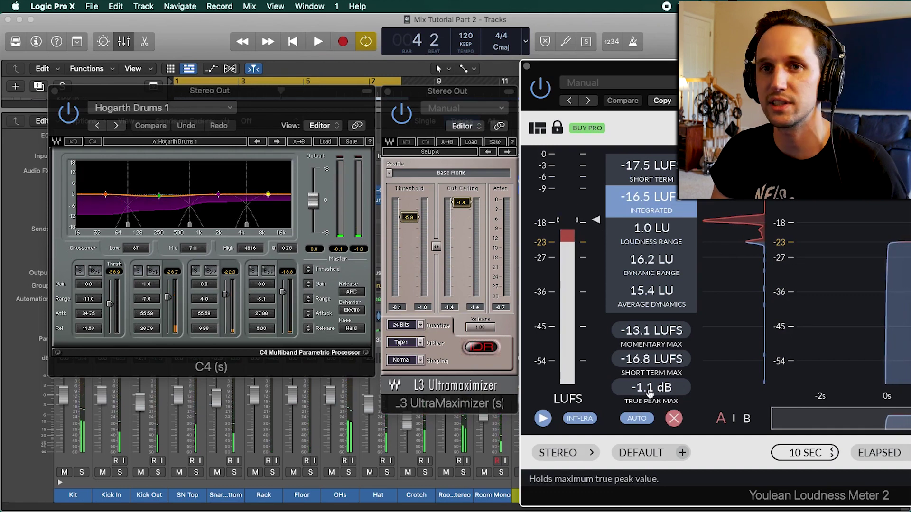
Save the project, play the raw drum mix with track and Stereo Out inserts bypassed and parallel buses muted, and stop.
{"action": "key", "text": "super+s"}
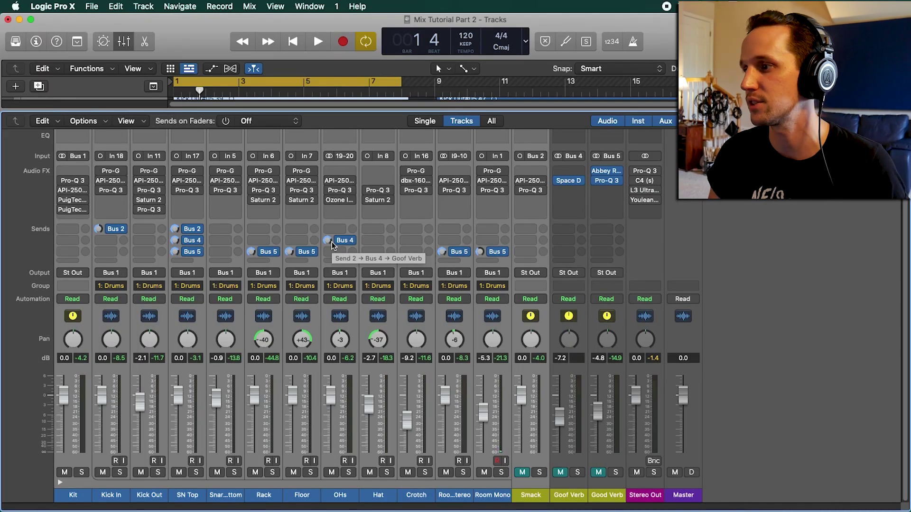
{"action": "key", "text": "space"}
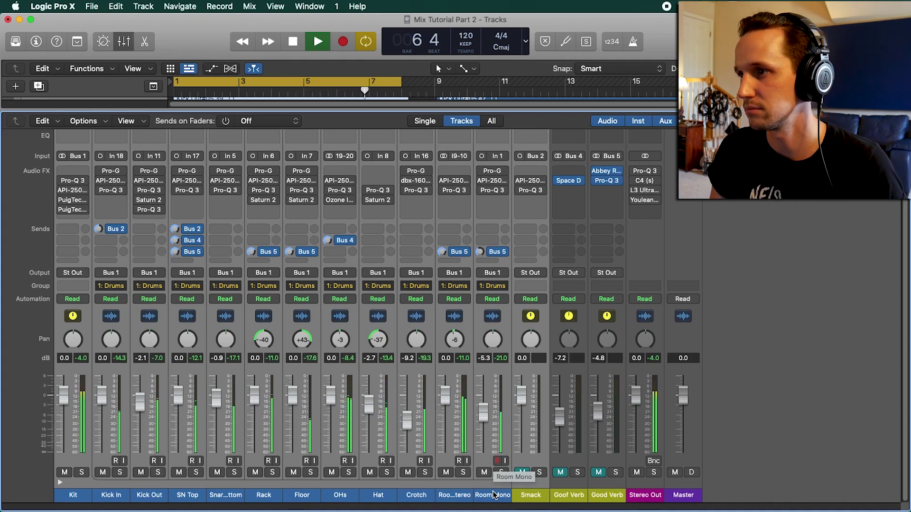
{"action": "key", "text": "space"}
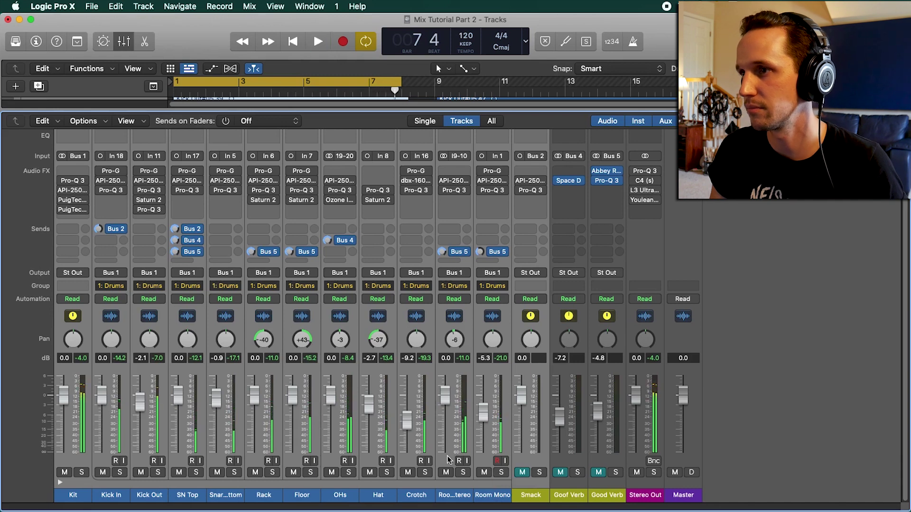
Re-enable the drum track and Stereo Out inserts, unmute the Smack bus, and play the processed mix.
{"action": "left_click", "coordinate": [136, 226]}
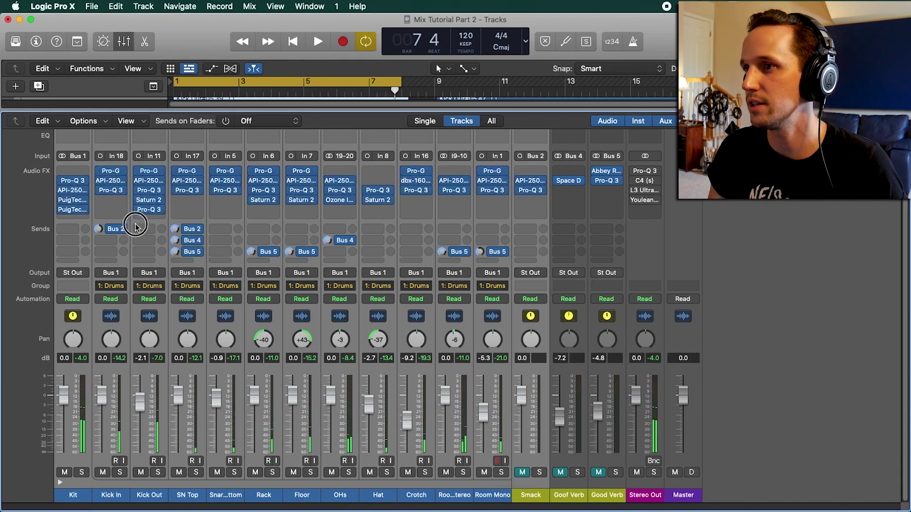
{"action": "left_click", "coordinate": [568, 495]}
{"action": "left_click", "coordinate": [522, 472]}
{"action": "left_click_drag", "start_coordinate": [633, 166], "coordinate": [626, 218]}
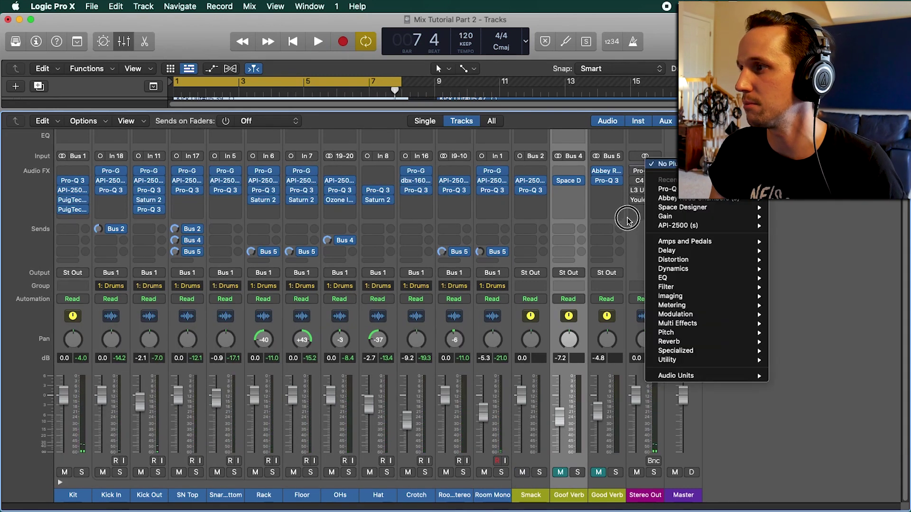
{"action": "left_click_drag", "start_coordinate": [633, 170], "coordinate": [630, 204]}
{"action": "key", "text": "space"}
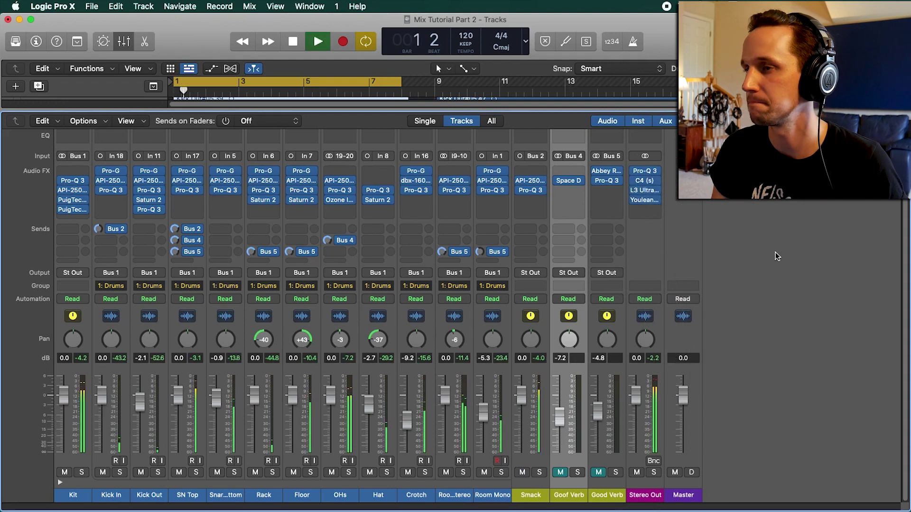